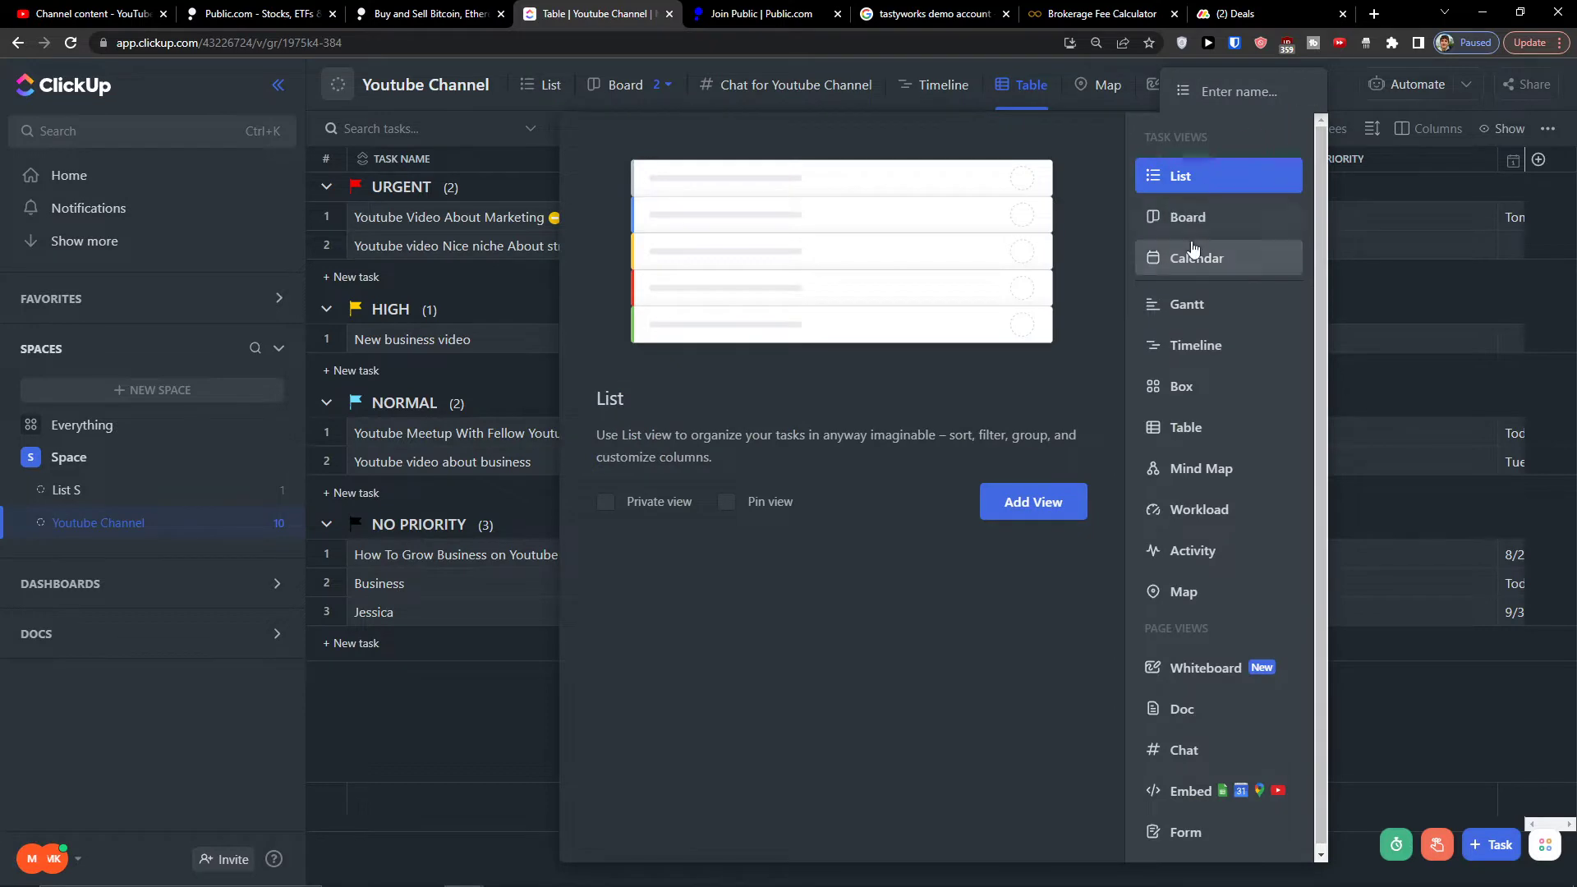
# Add a Form view to the Youtube Channel list and look over the available task and custom fields
pyautogui.click(1198, 842)
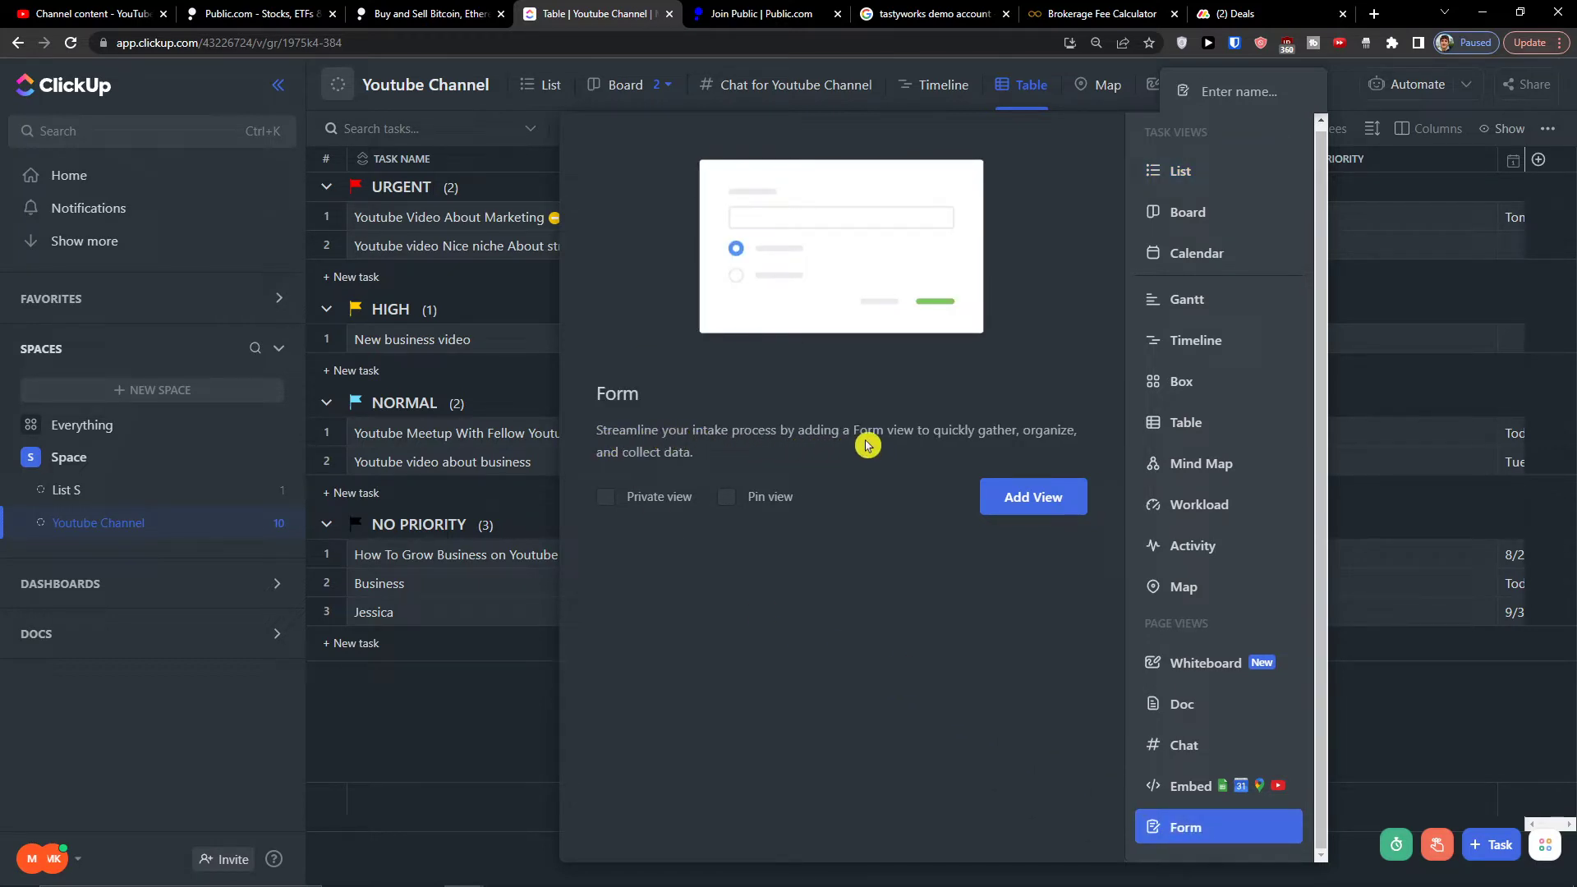
pyautogui.click(1022, 504)
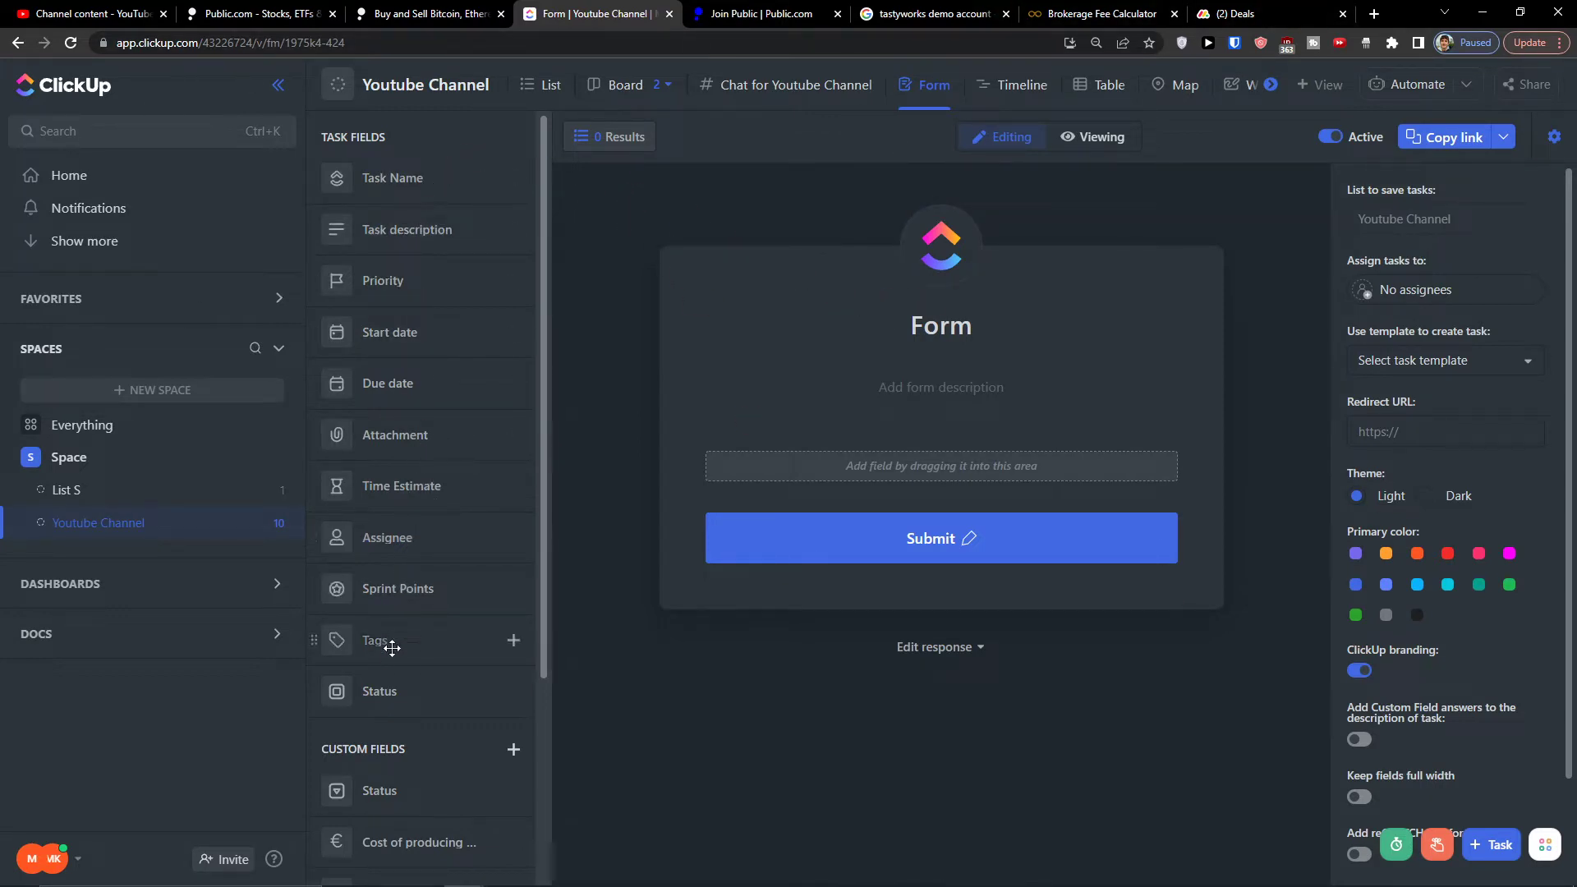
pyautogui.scroll(-2, 377, 708)
pyautogui.scroll(-1, 378, 709)
pyautogui.scroll(3, 378, 698)
# Check the form's results, reopen the form and preview it in viewing mode before returning to editing
pyautogui.click(602, 141)
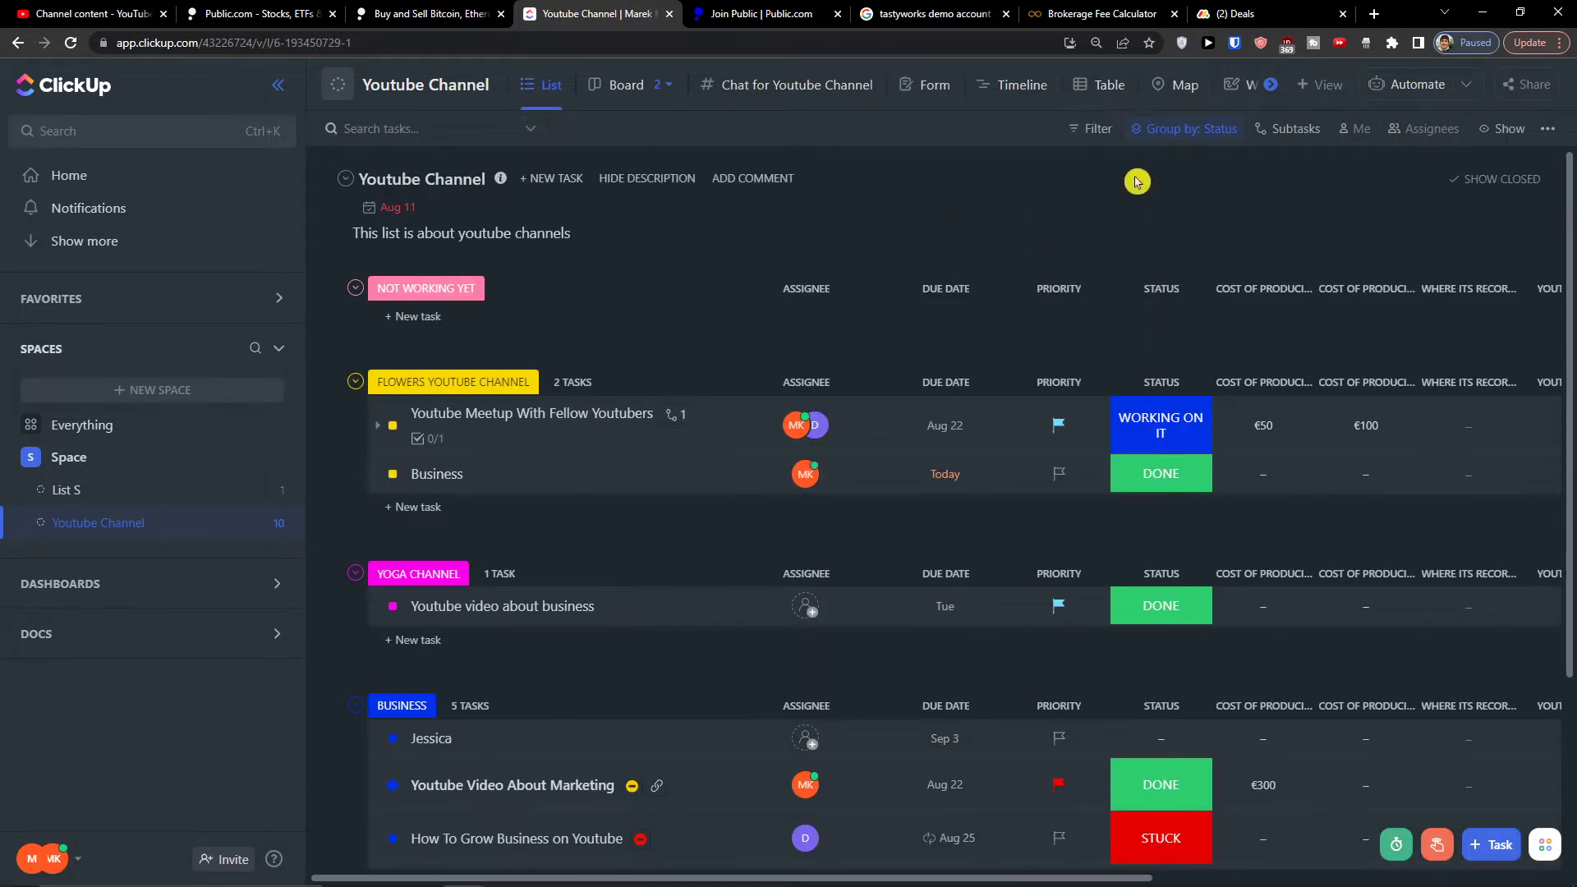
pyautogui.click(1271, 84)
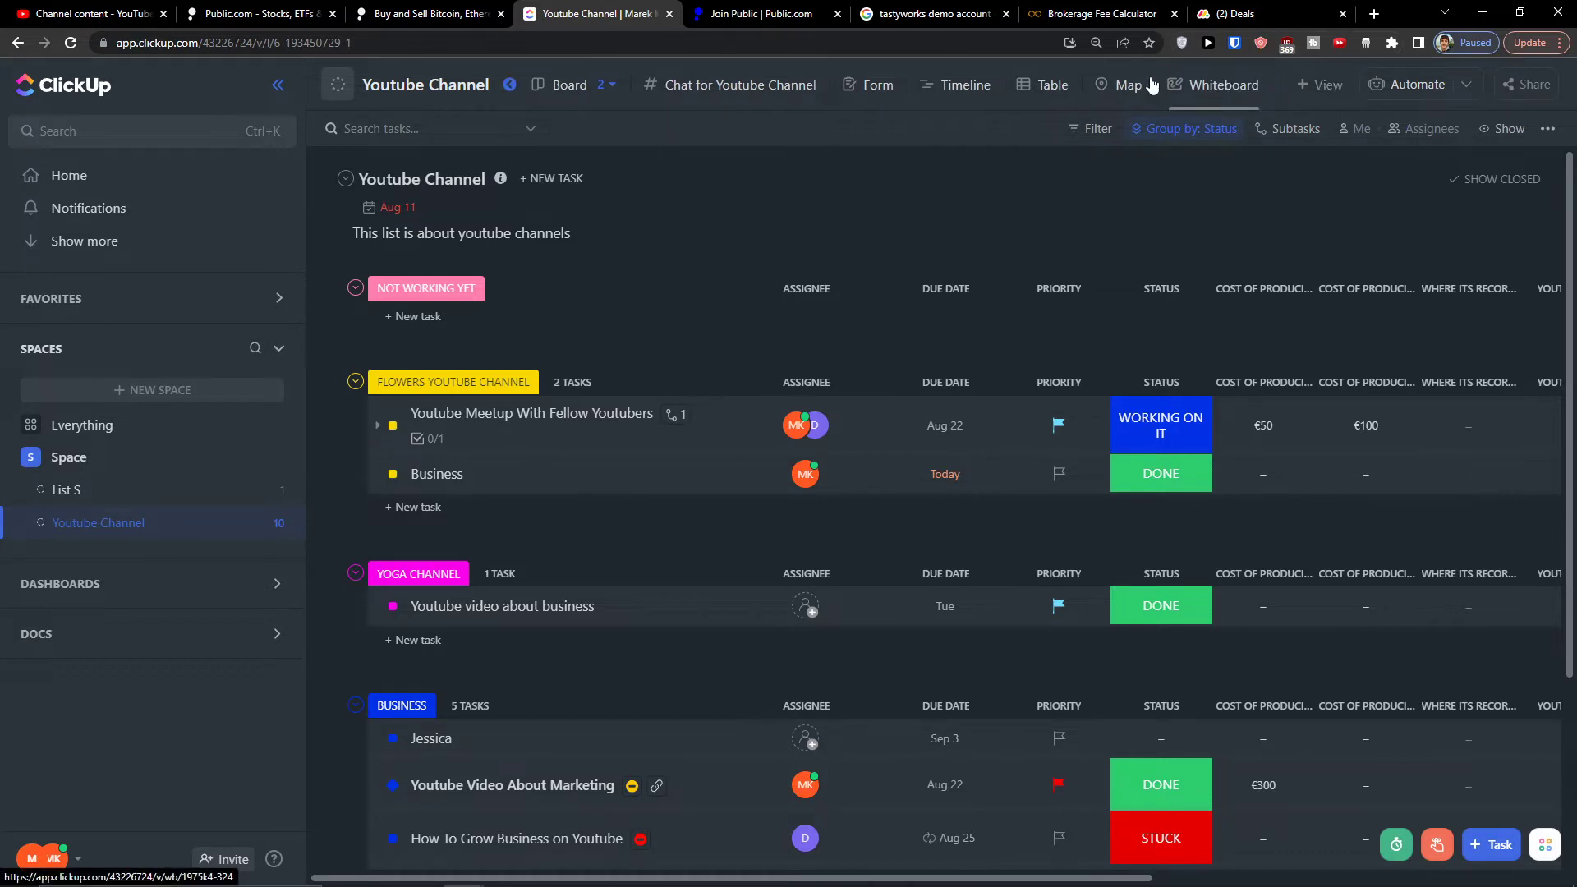
pyautogui.click(872, 86)
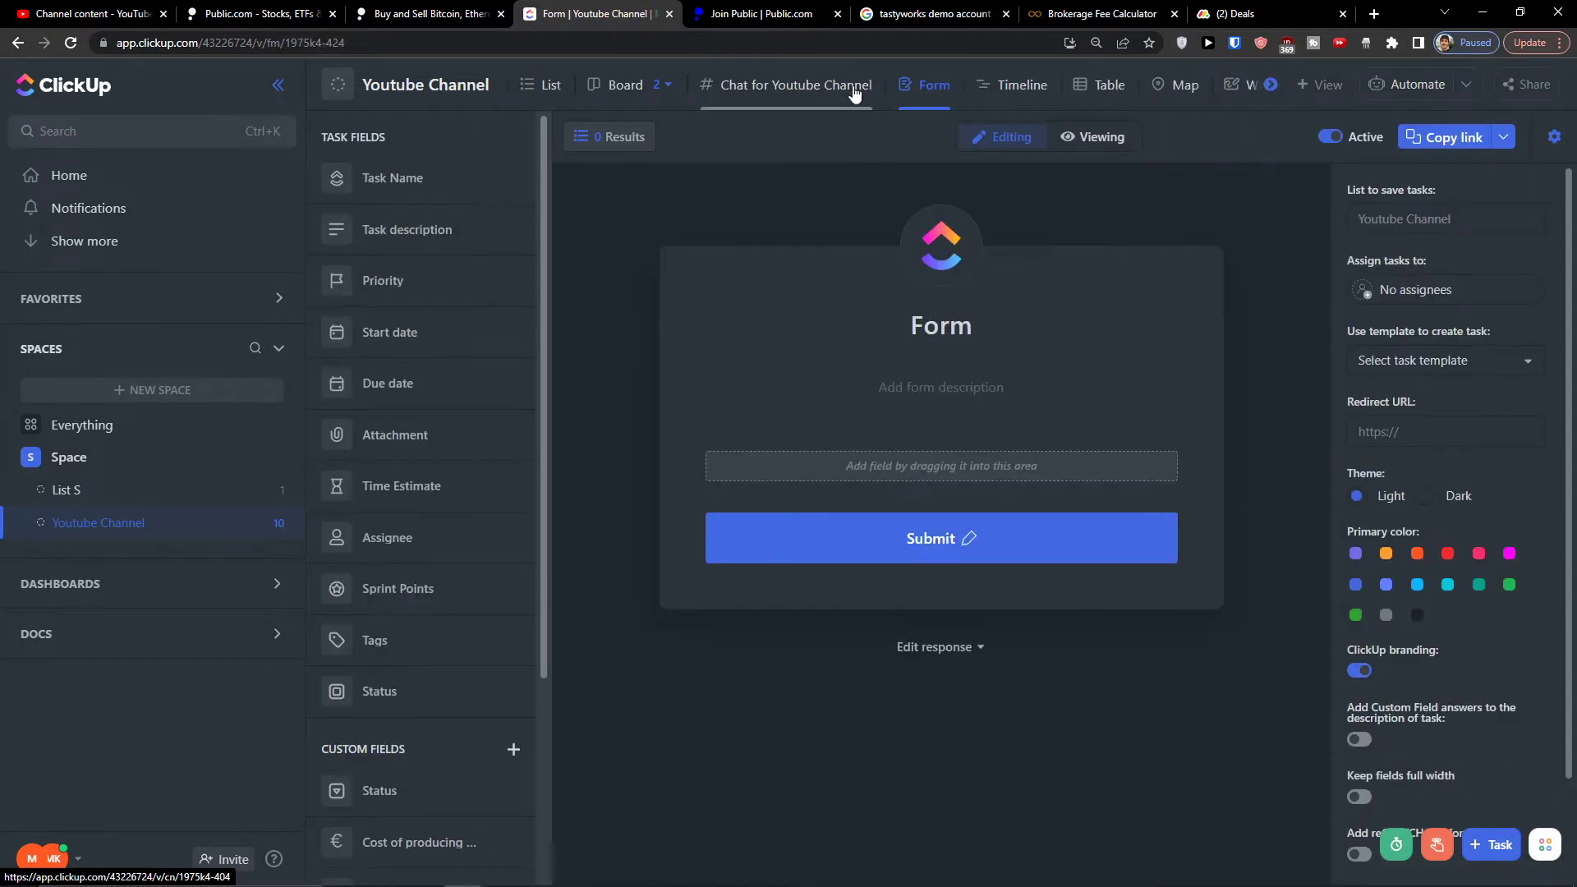
pyautogui.click(1073, 140)
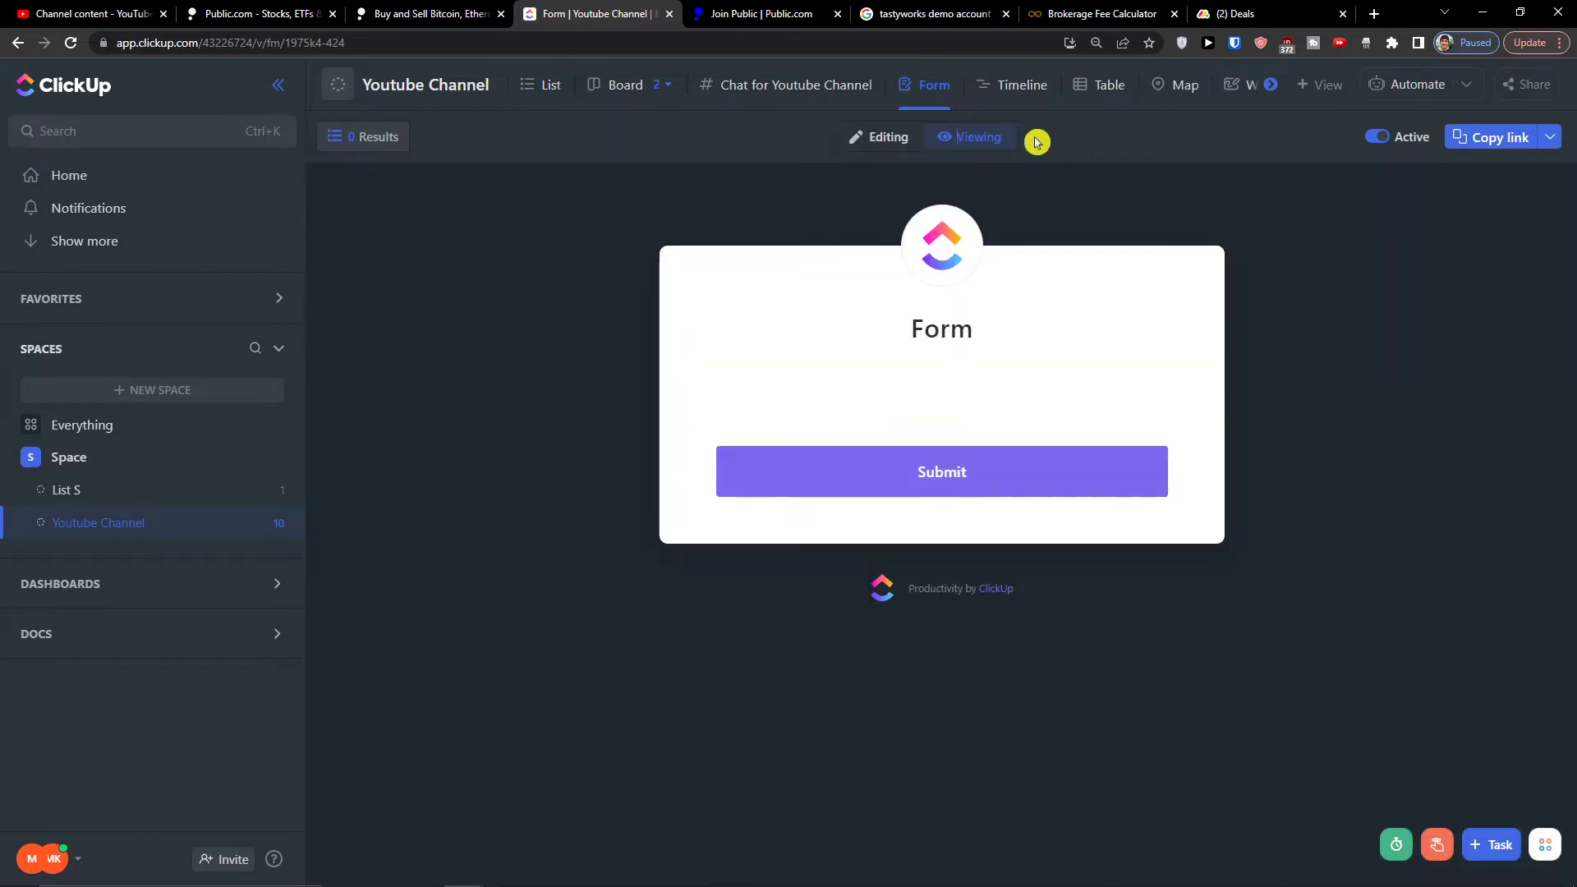
pyautogui.click(884, 141)
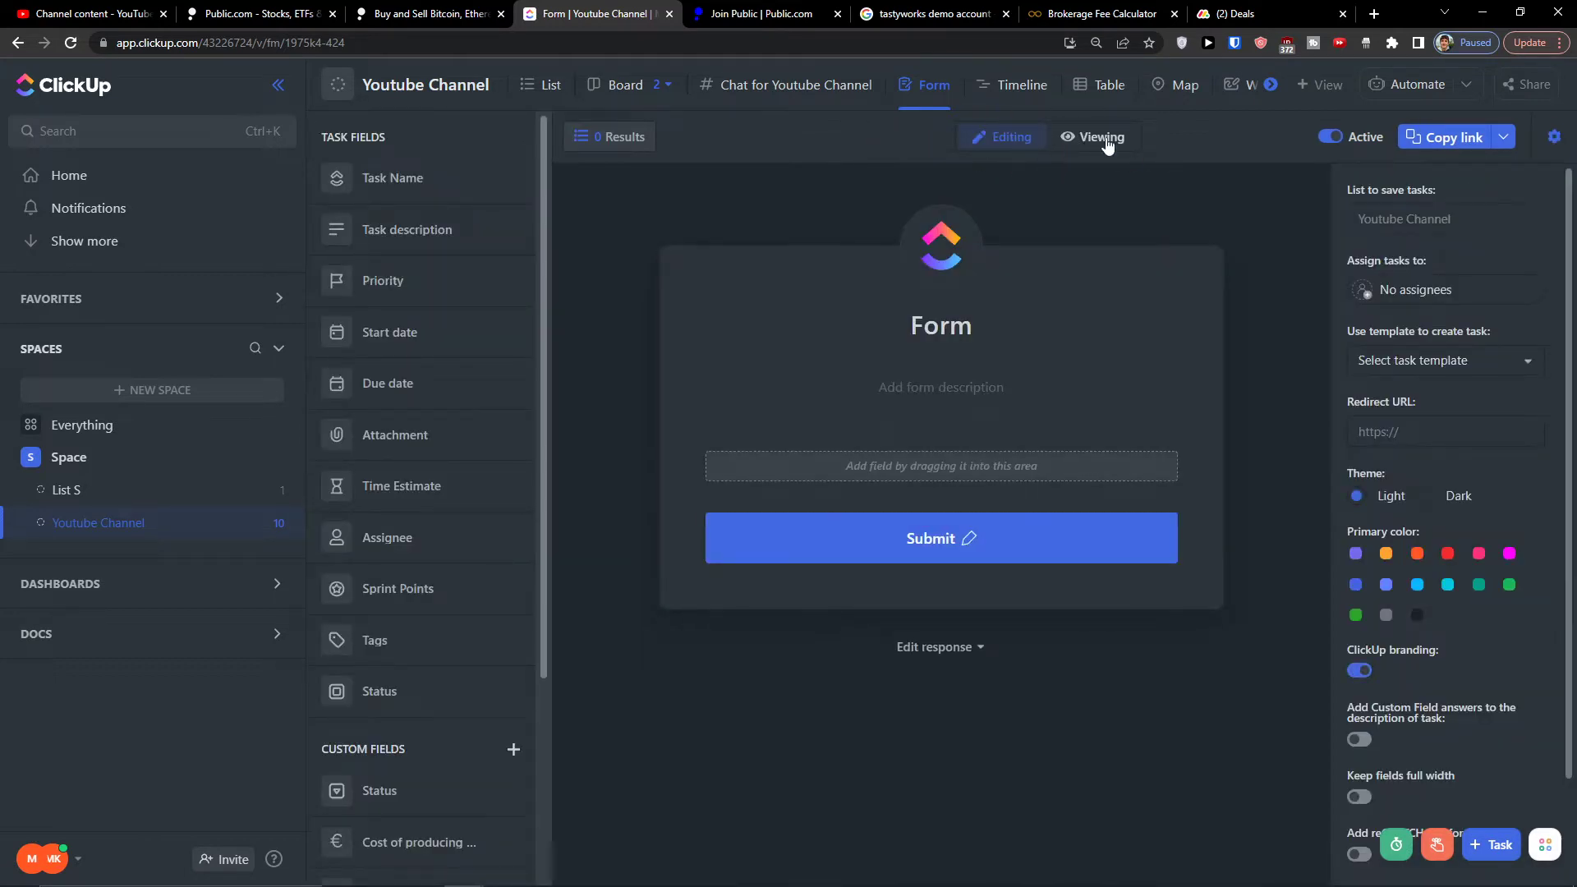
# Review the form's active setting and its link sharing settings, including link expiry and search engine sharing
pyautogui.click(1333, 139)
pyautogui.click(1344, 138)
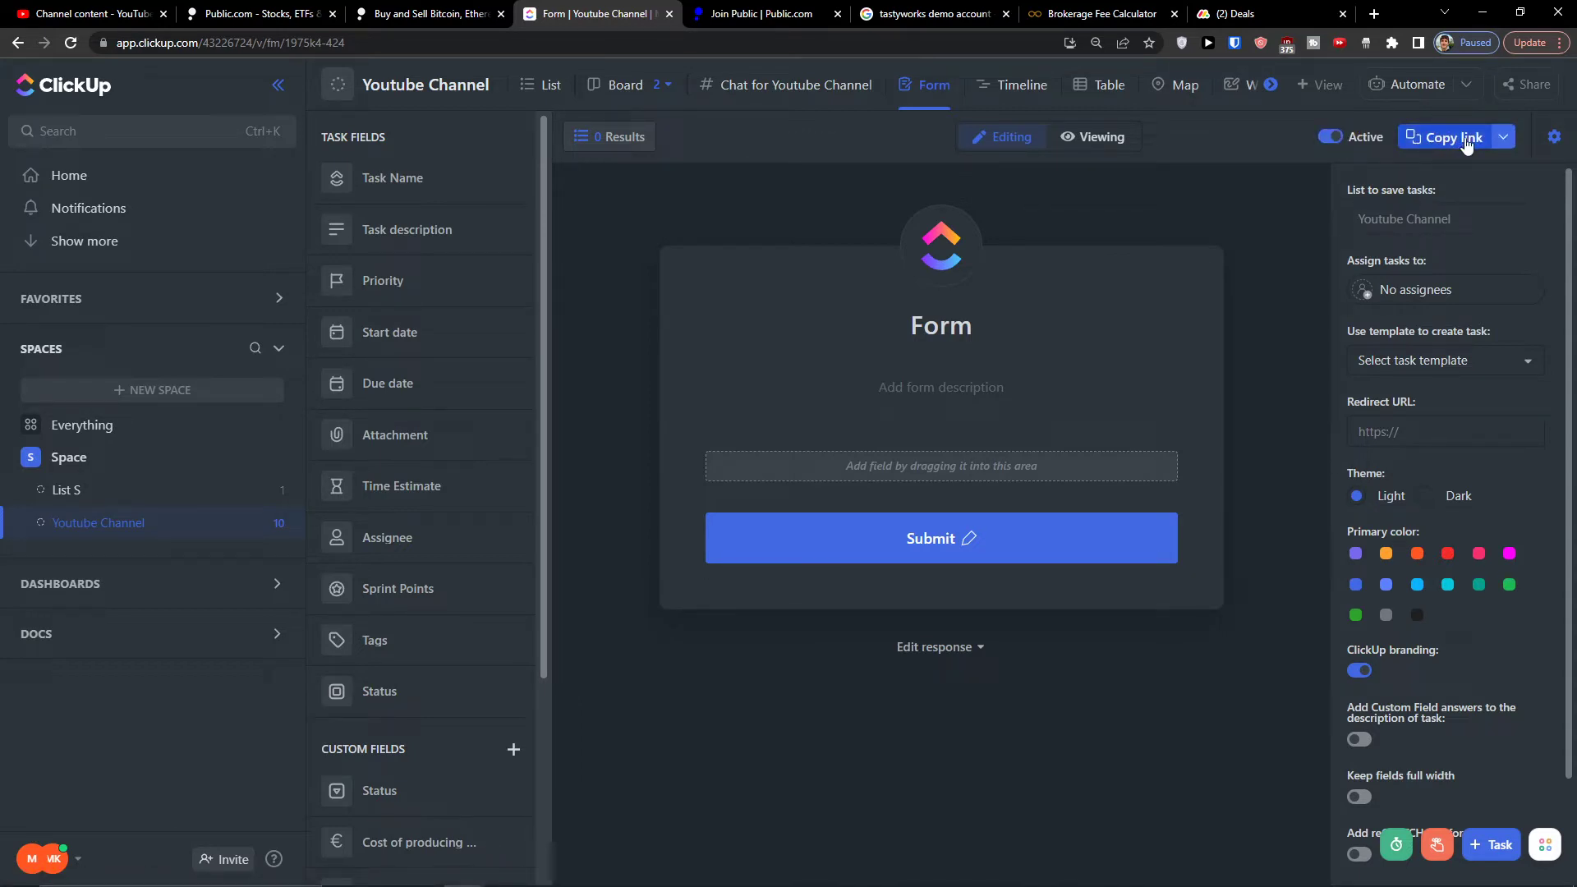
pyautogui.click(1503, 138)
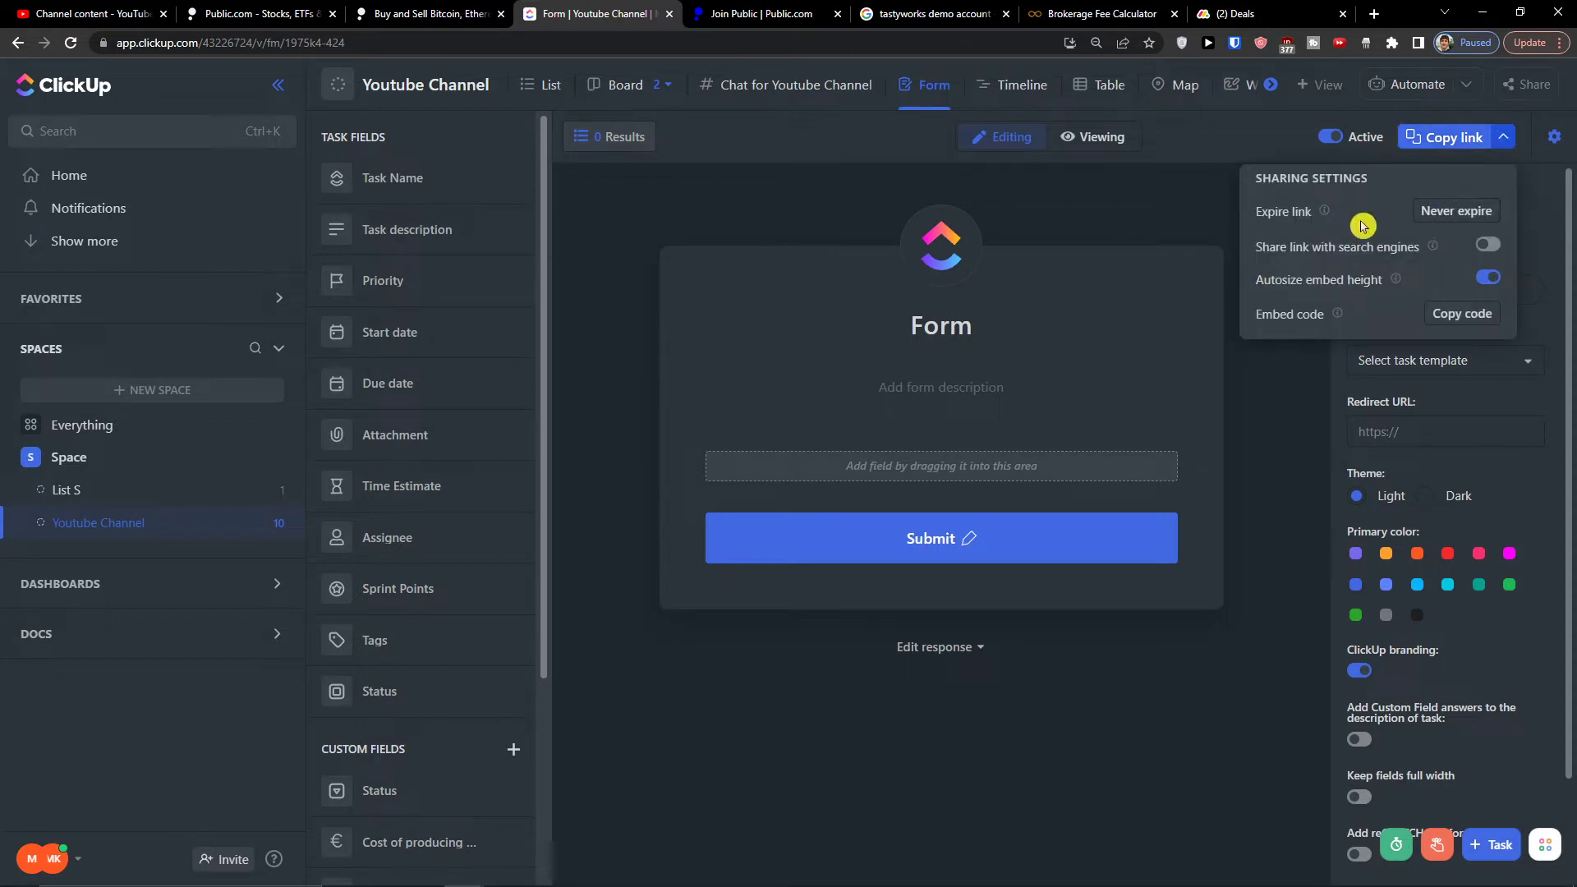
pyautogui.moveTo(1324, 217)
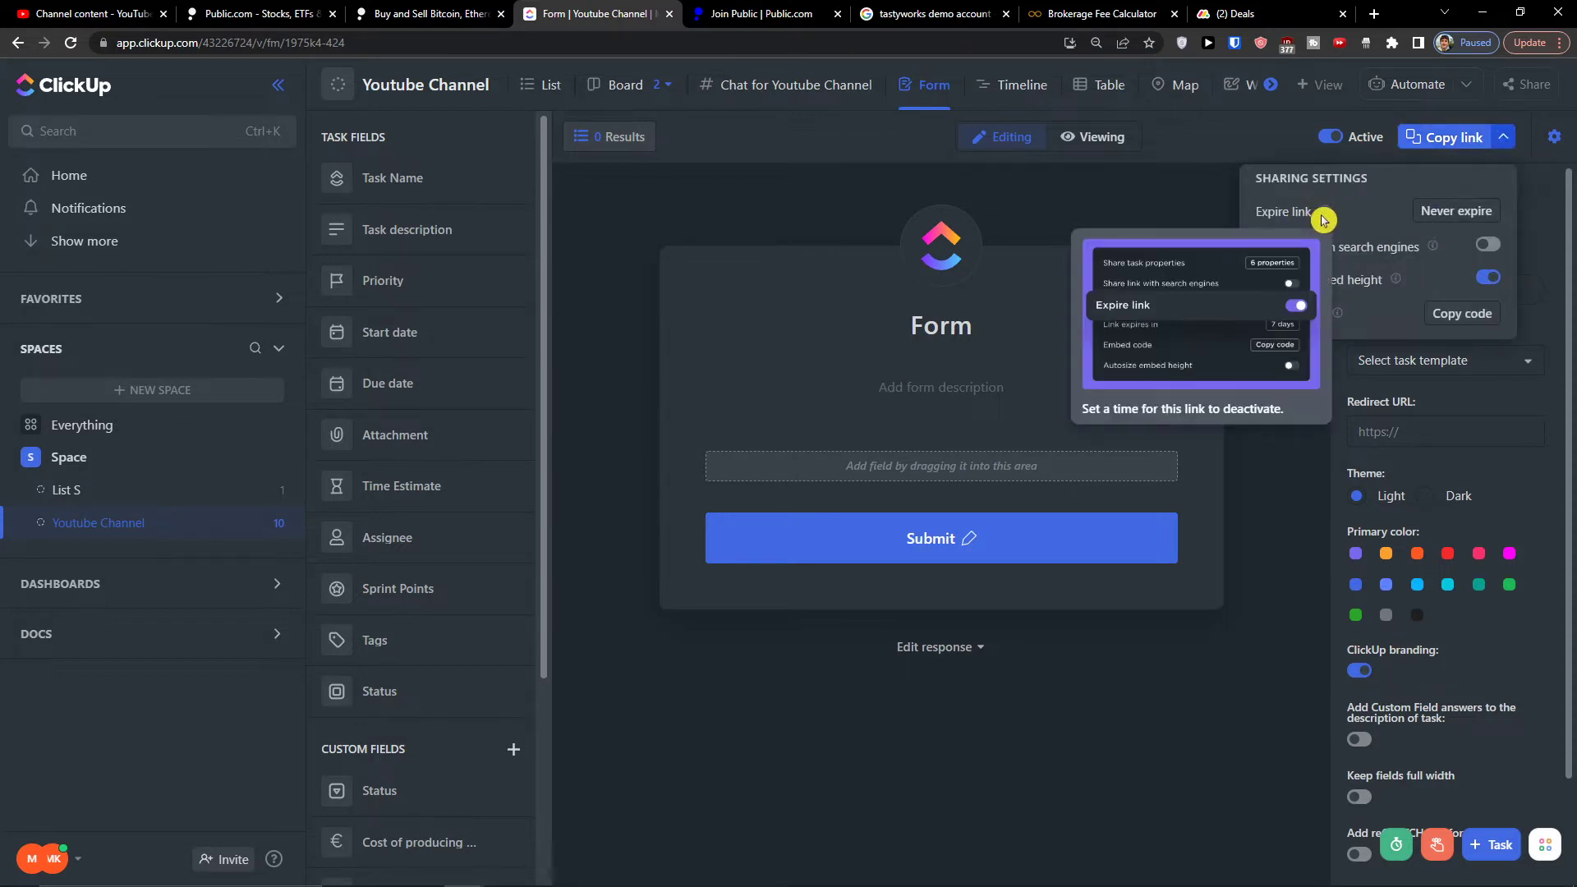
pyautogui.click(1409, 220)
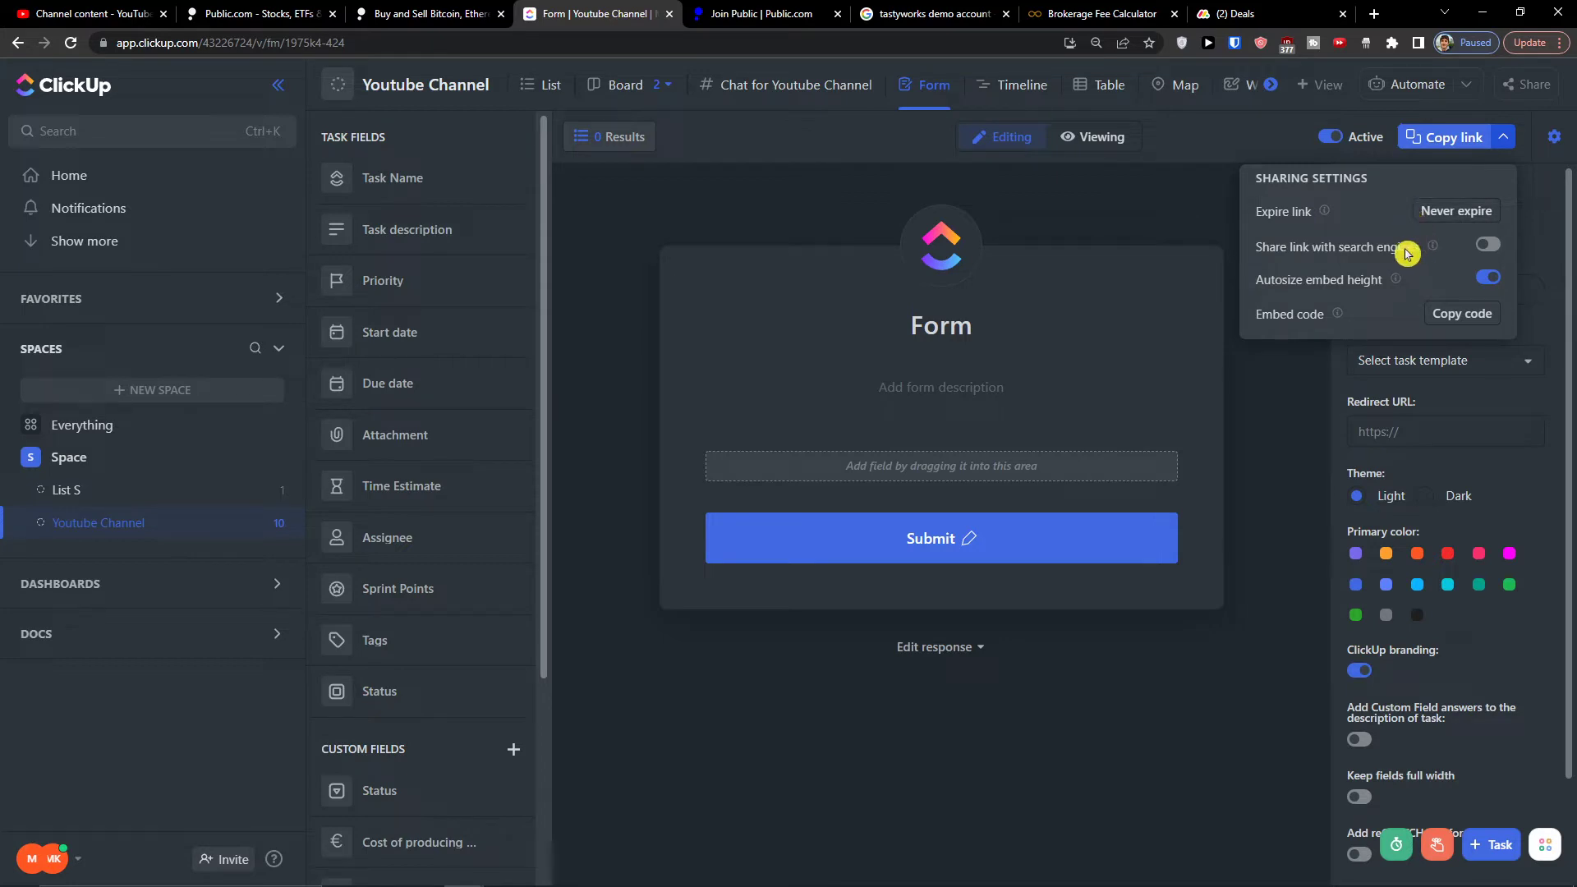
pyautogui.moveTo(1427, 255)
pyautogui.click(1306, 377)
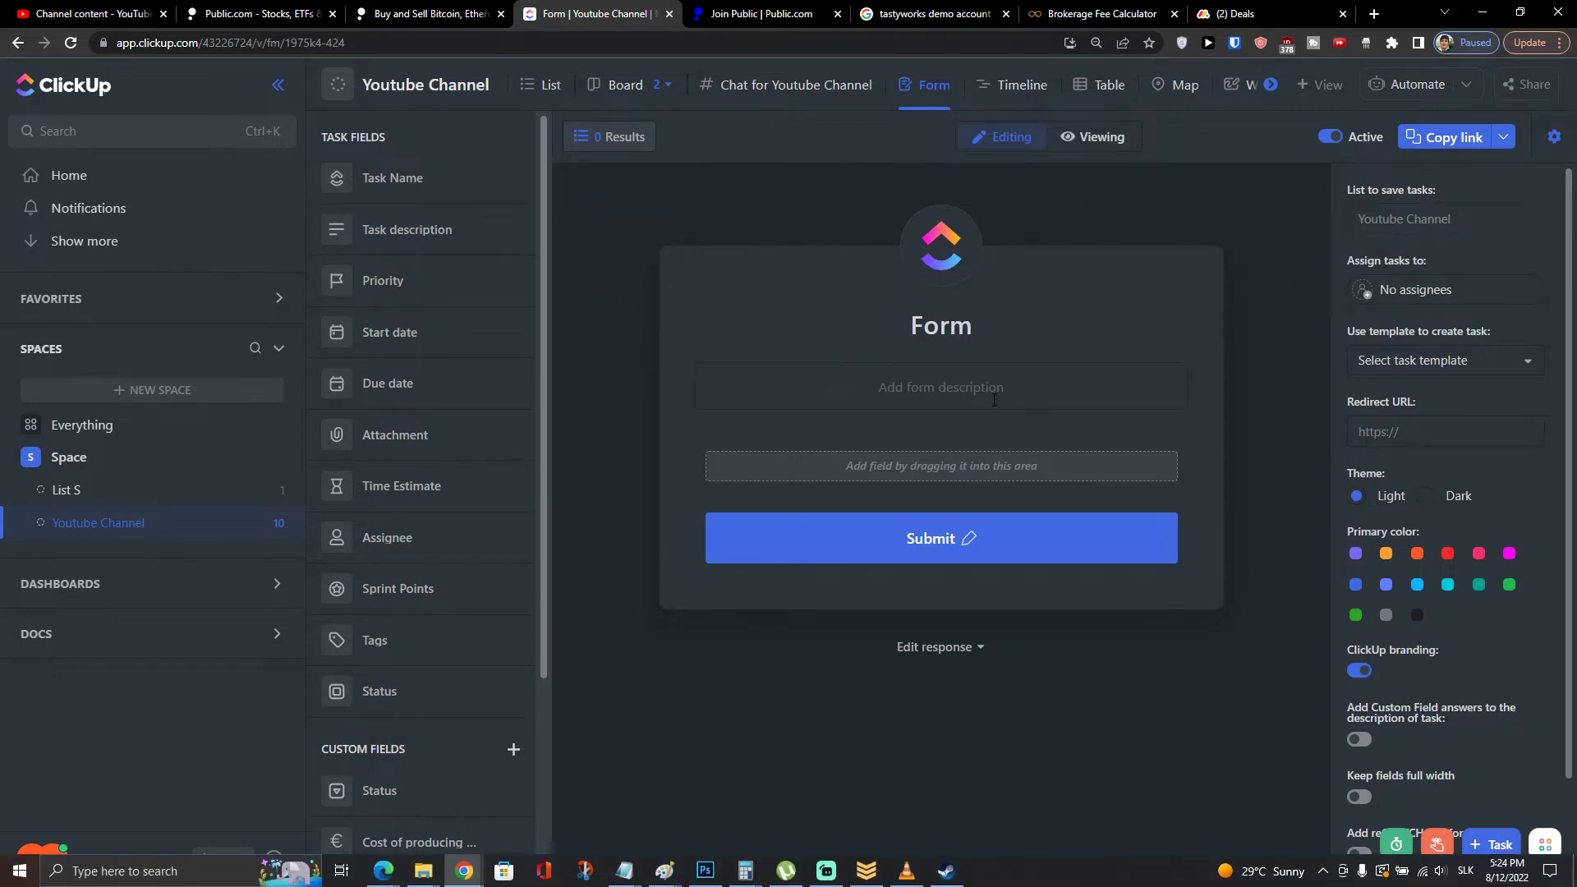
# Set the form to assign submitted tasks to Me
pyautogui.click(1407, 297)
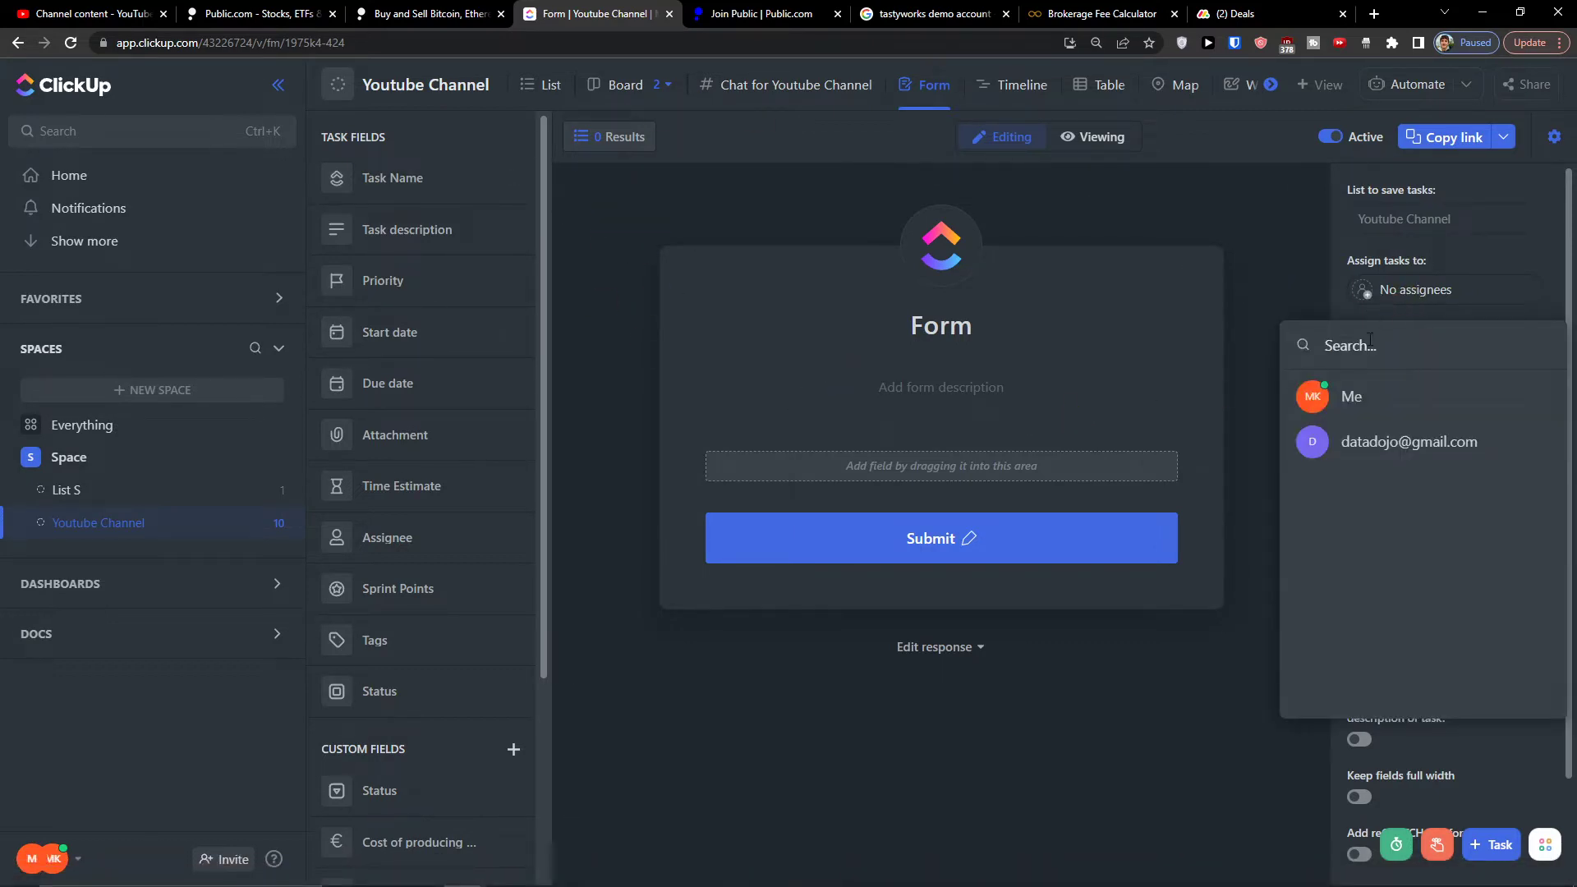
pyautogui.click(1339, 396)
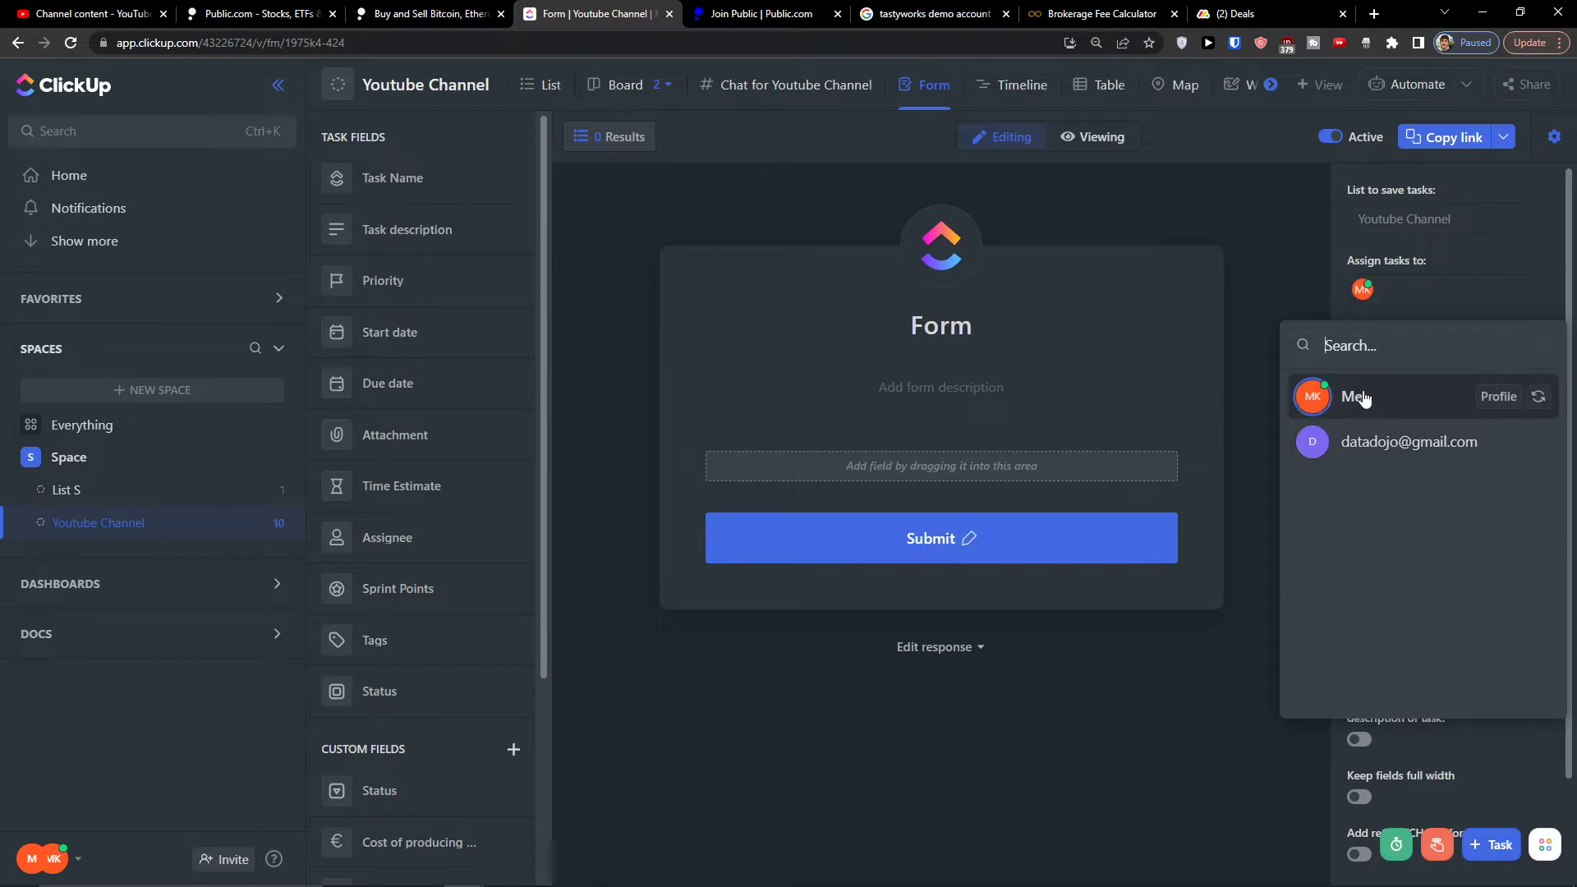
pyautogui.click(1269, 279)
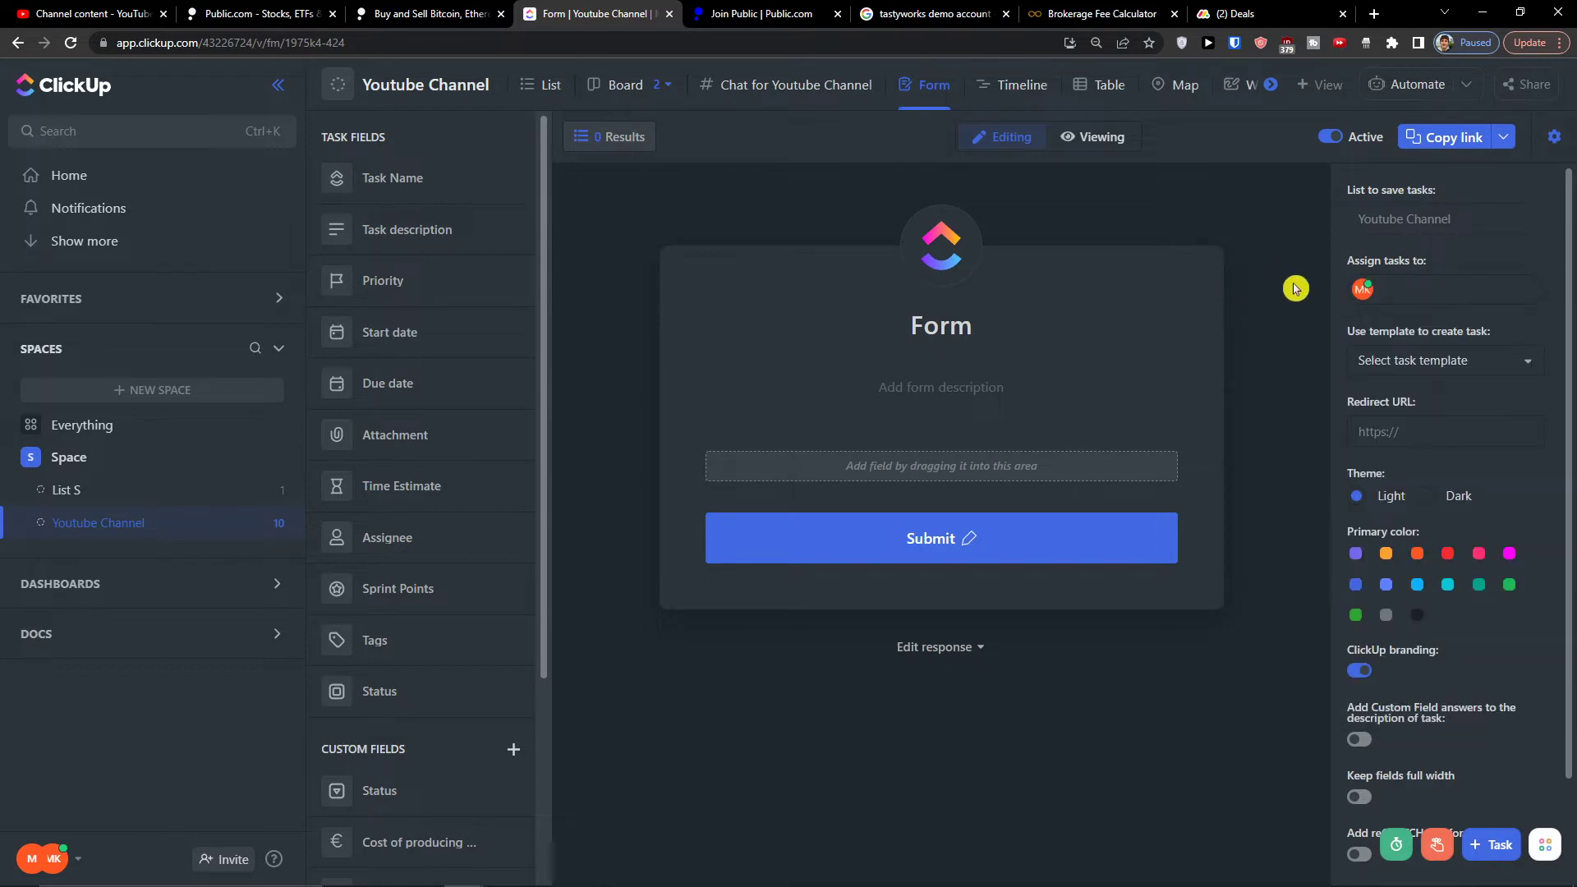
# Browse the templates available for tasks created by the form and close the template library without choosing one
pyautogui.click(1388, 368)
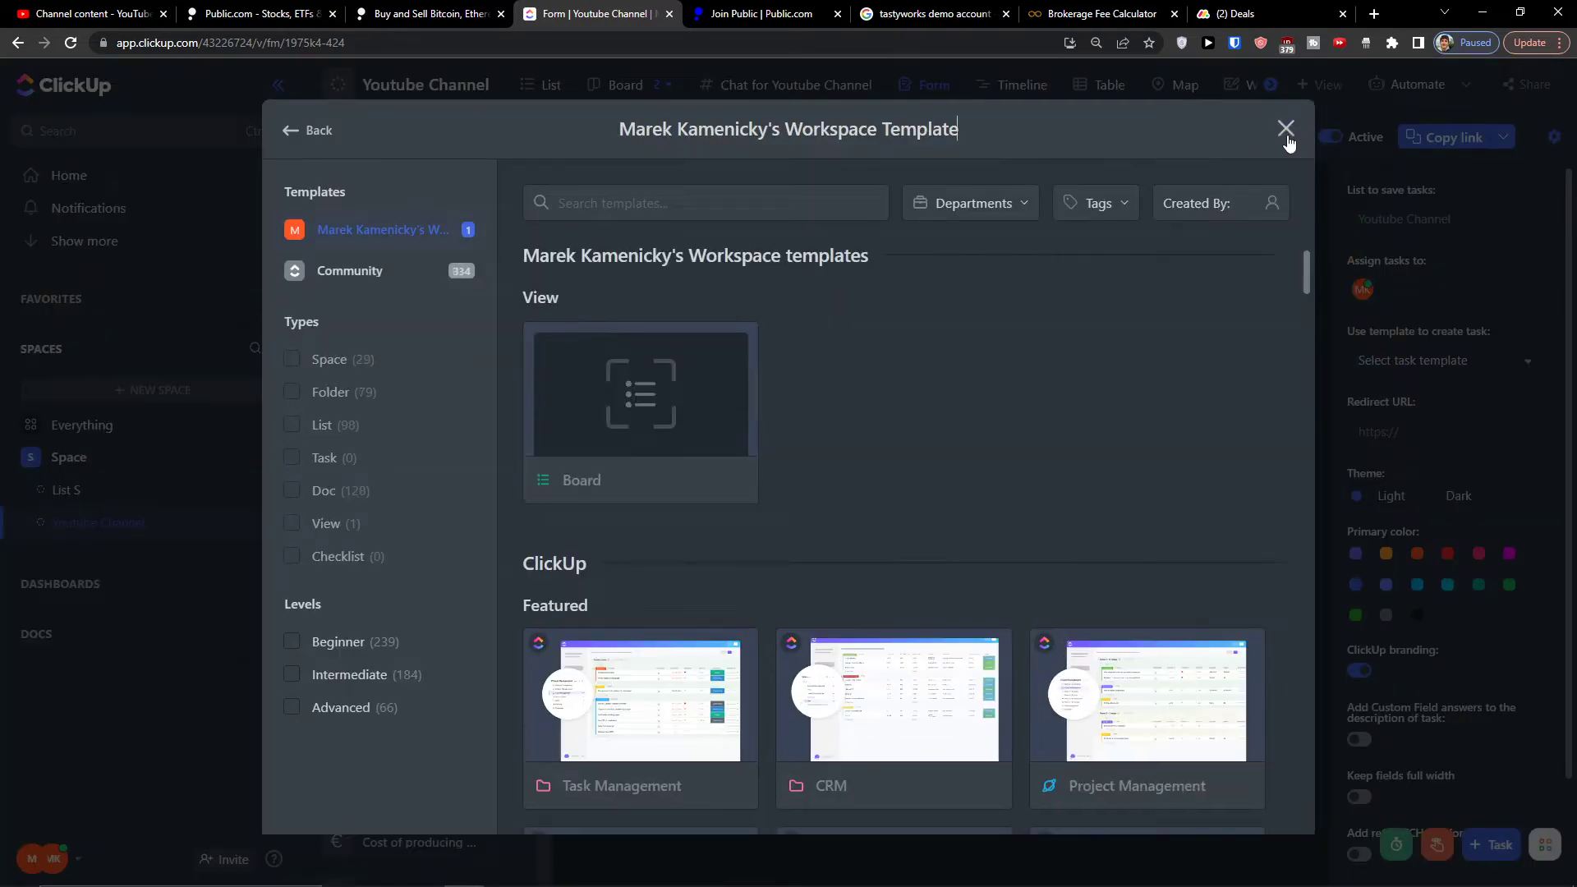
pyautogui.scroll(-10, 1109, 381)
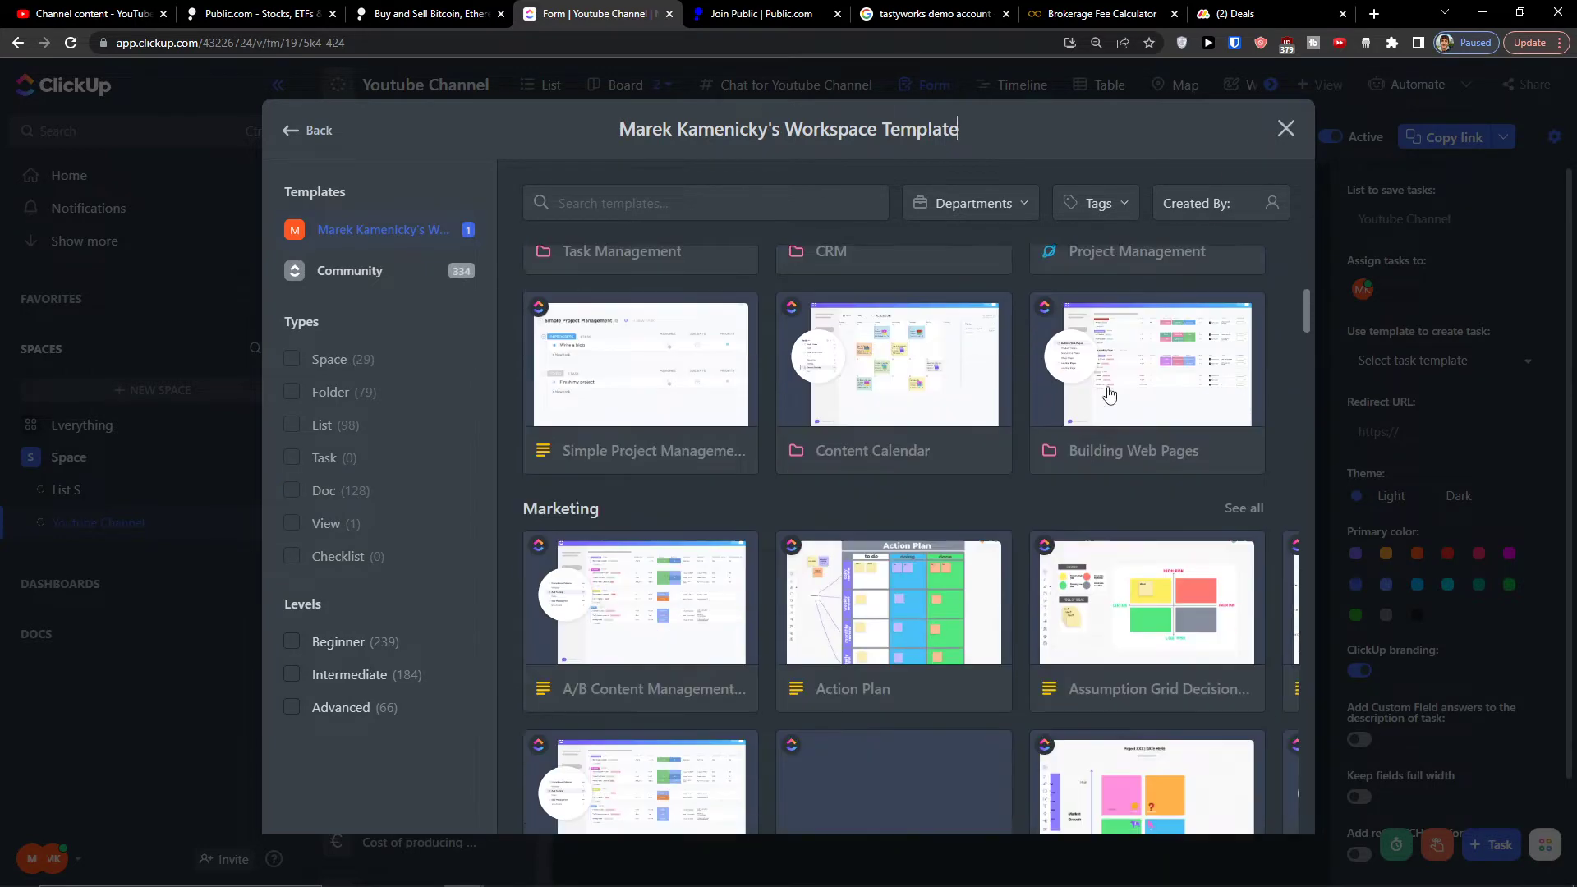
pyautogui.scroll(-5, 1111, 402)
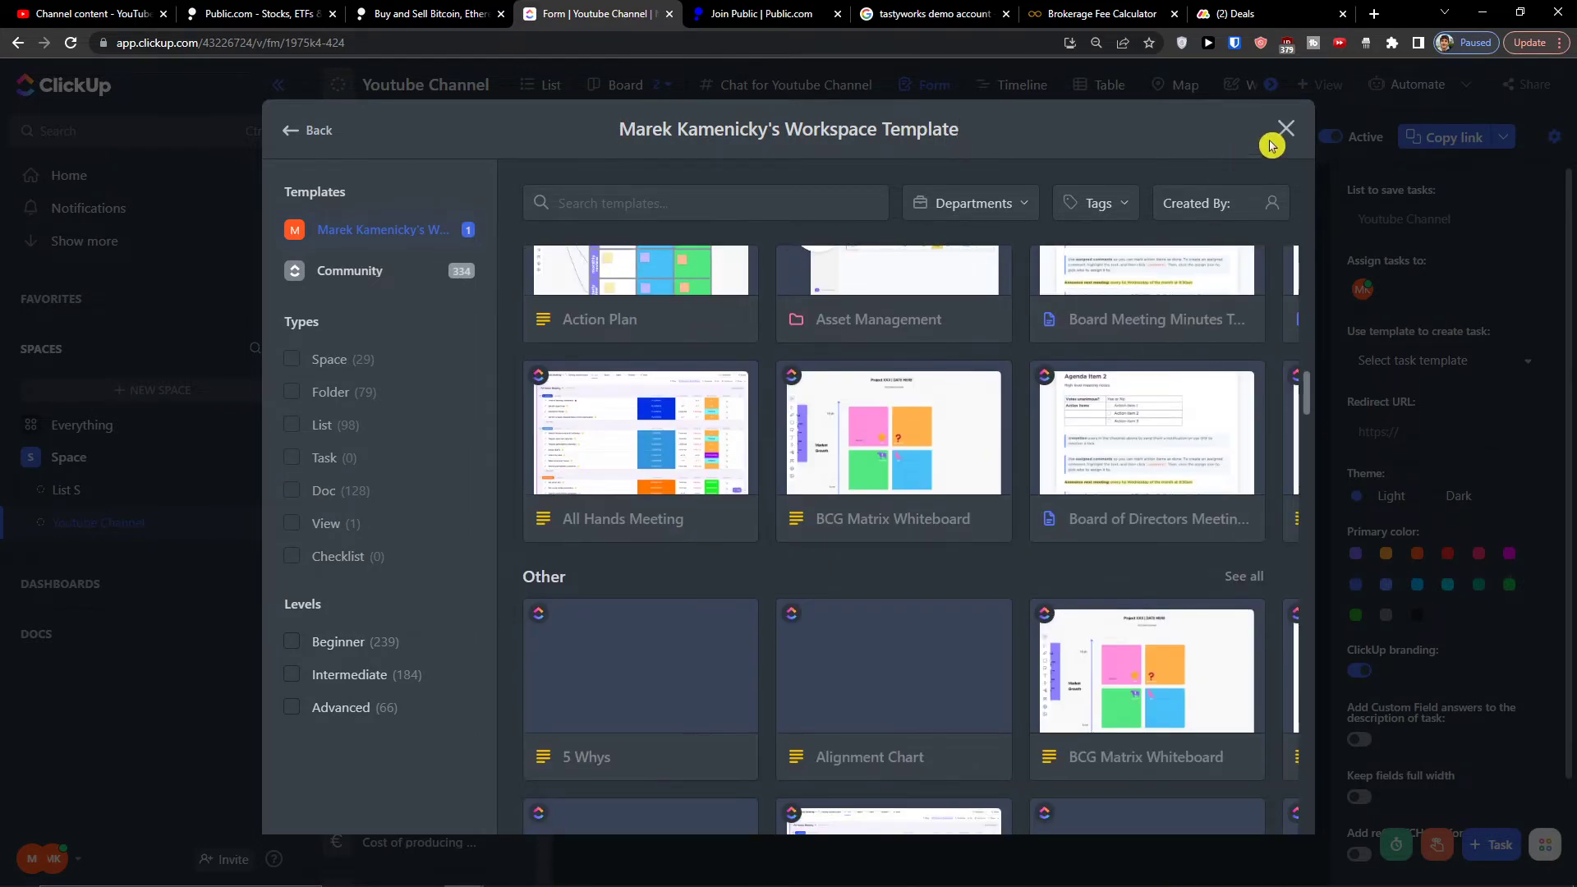
pyautogui.click(1285, 129)
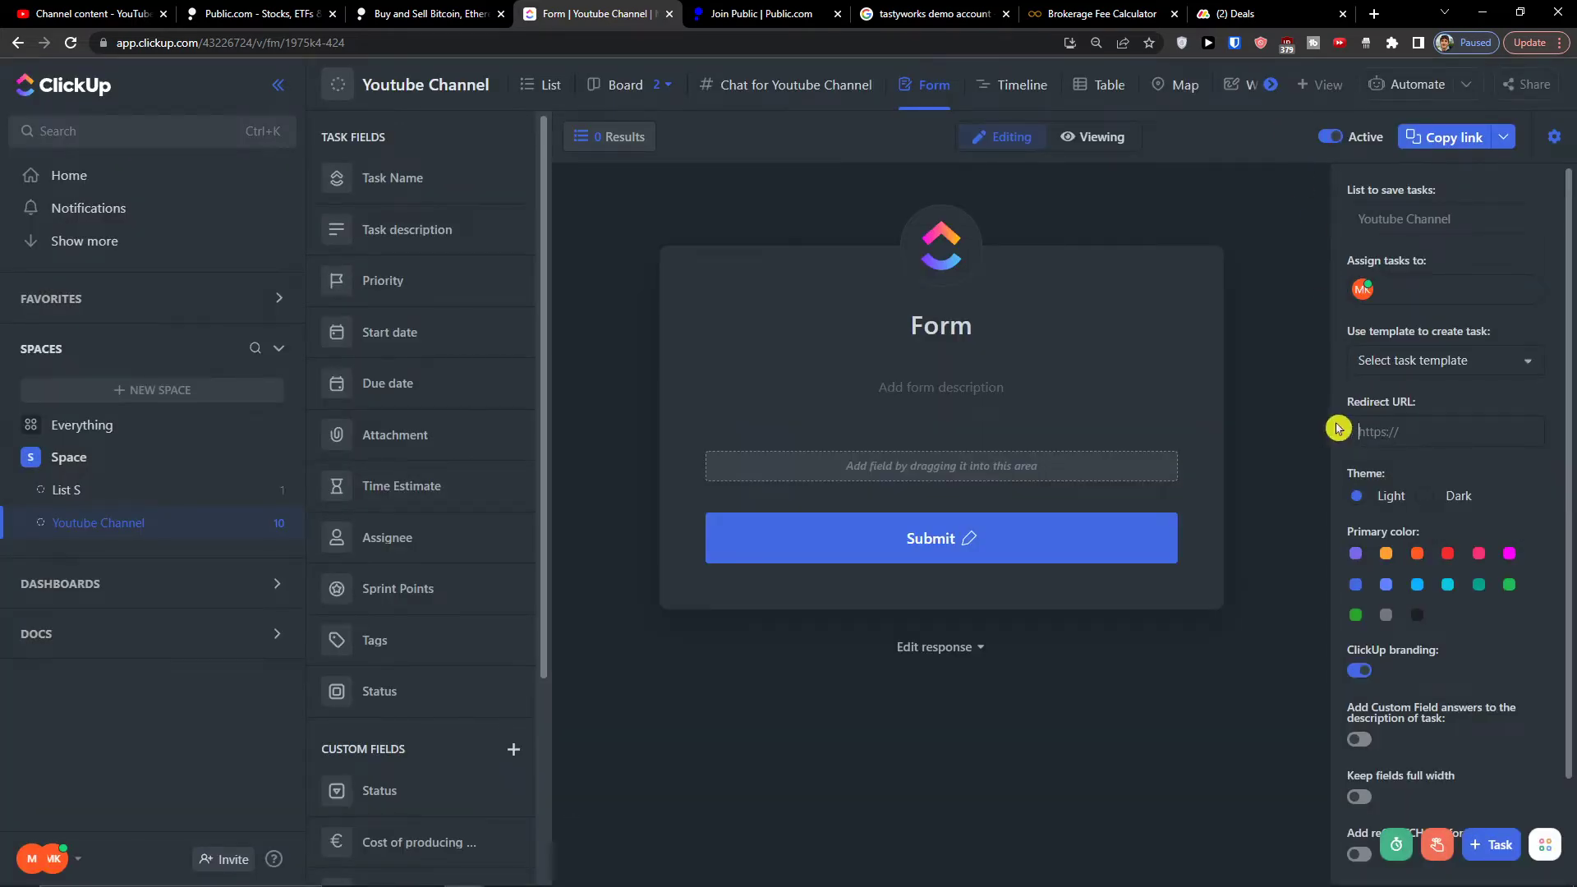
# Try the Dark theme on the form, preview it, and switch back to the Light theme
pyautogui.scroll(-2, 1383, 437)
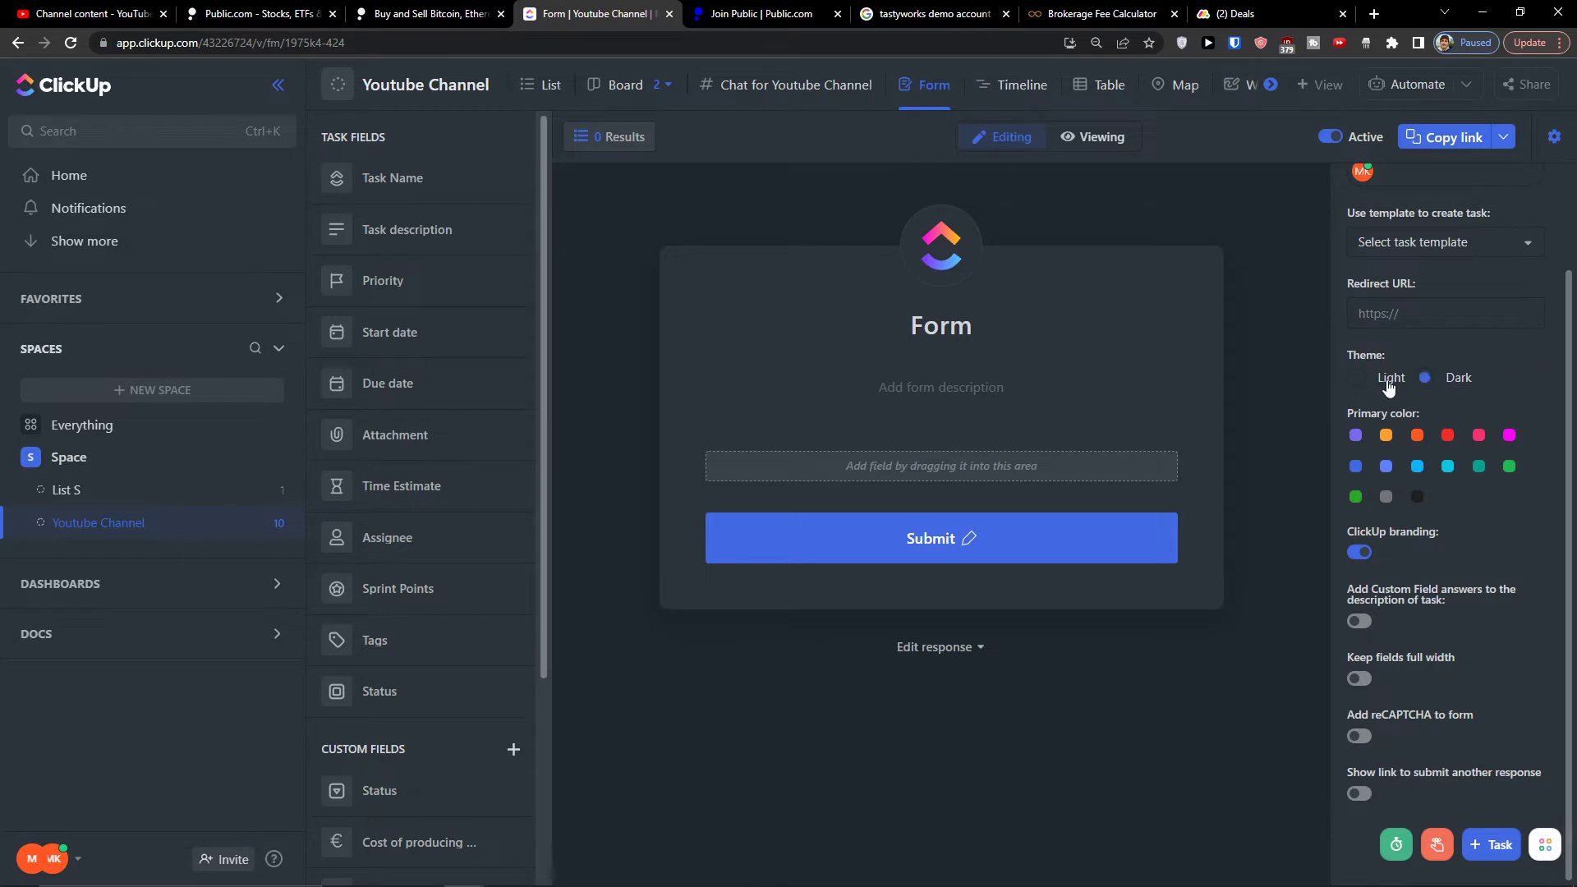
pyautogui.click(1381, 433)
pyautogui.click(1104, 138)
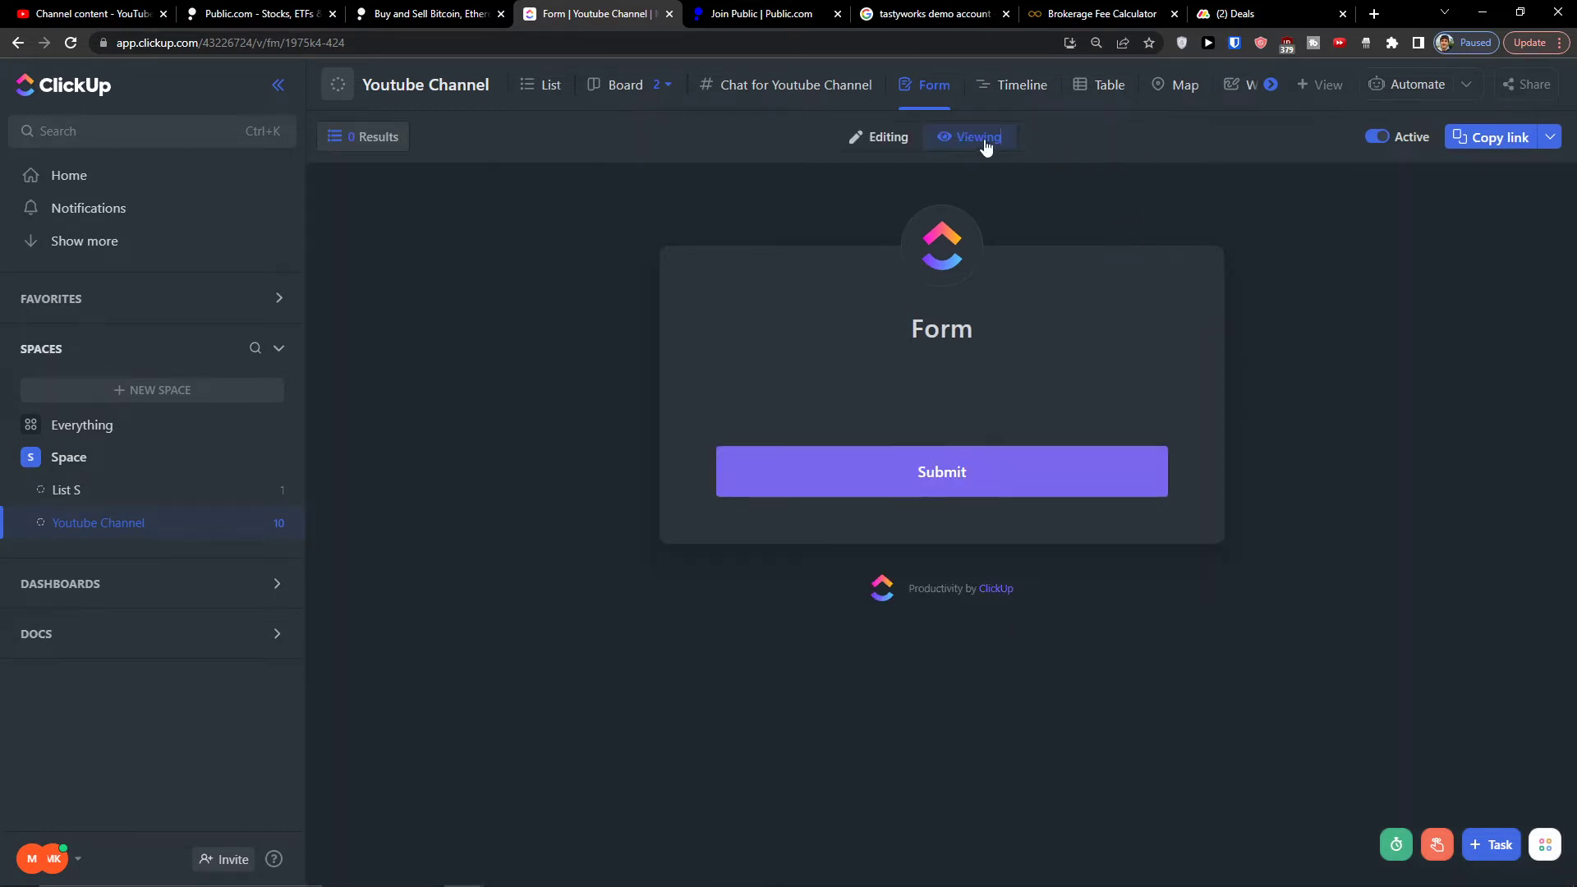
pyautogui.click(912, 138)
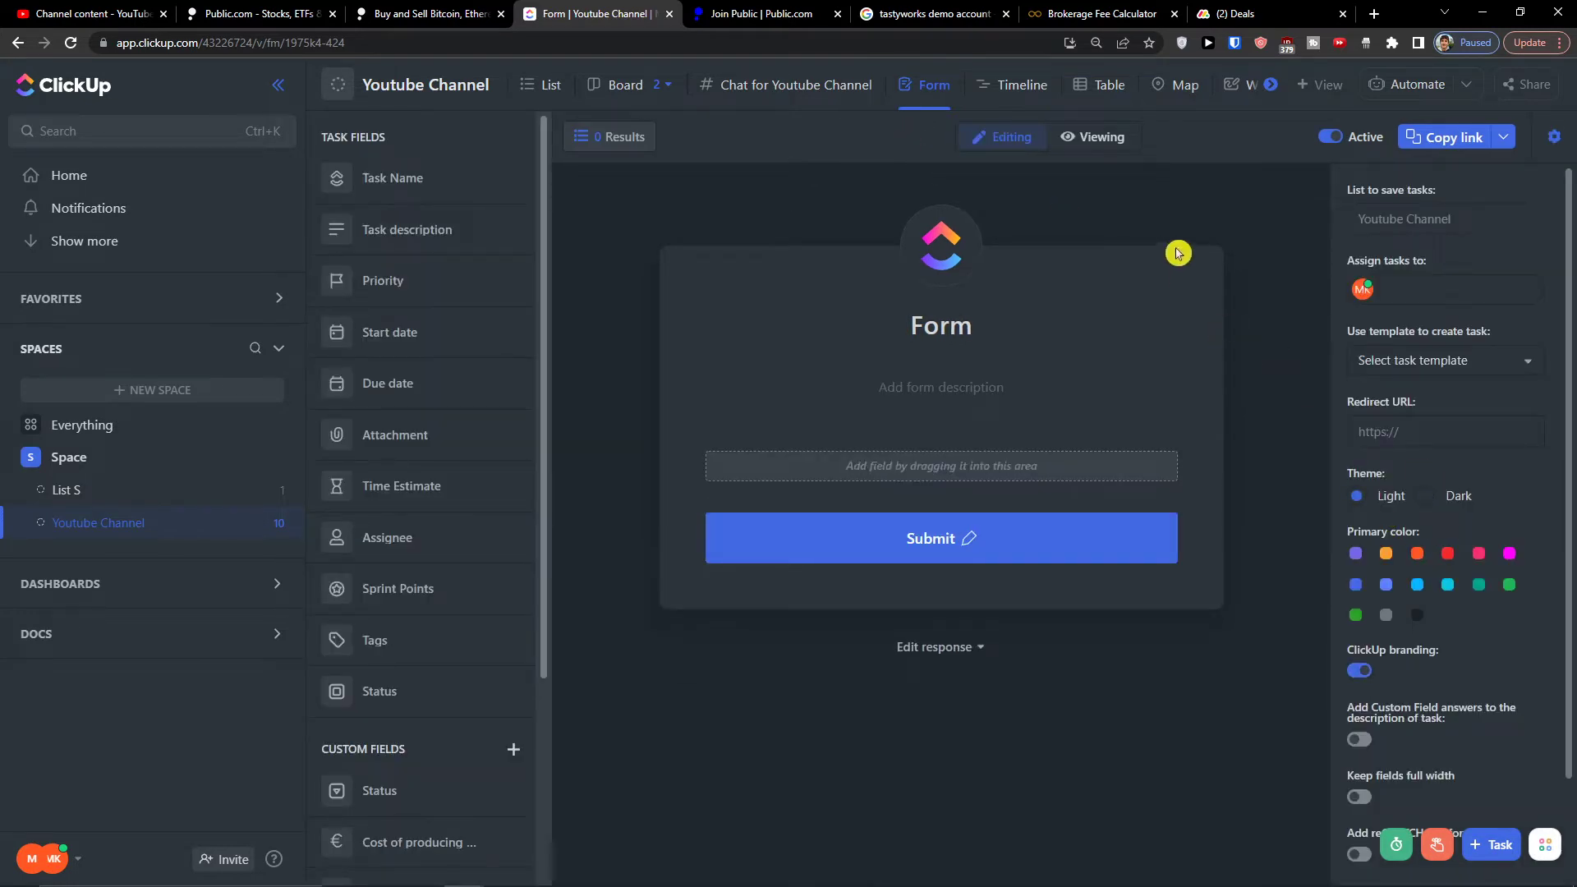
pyautogui.click(1091, 138)
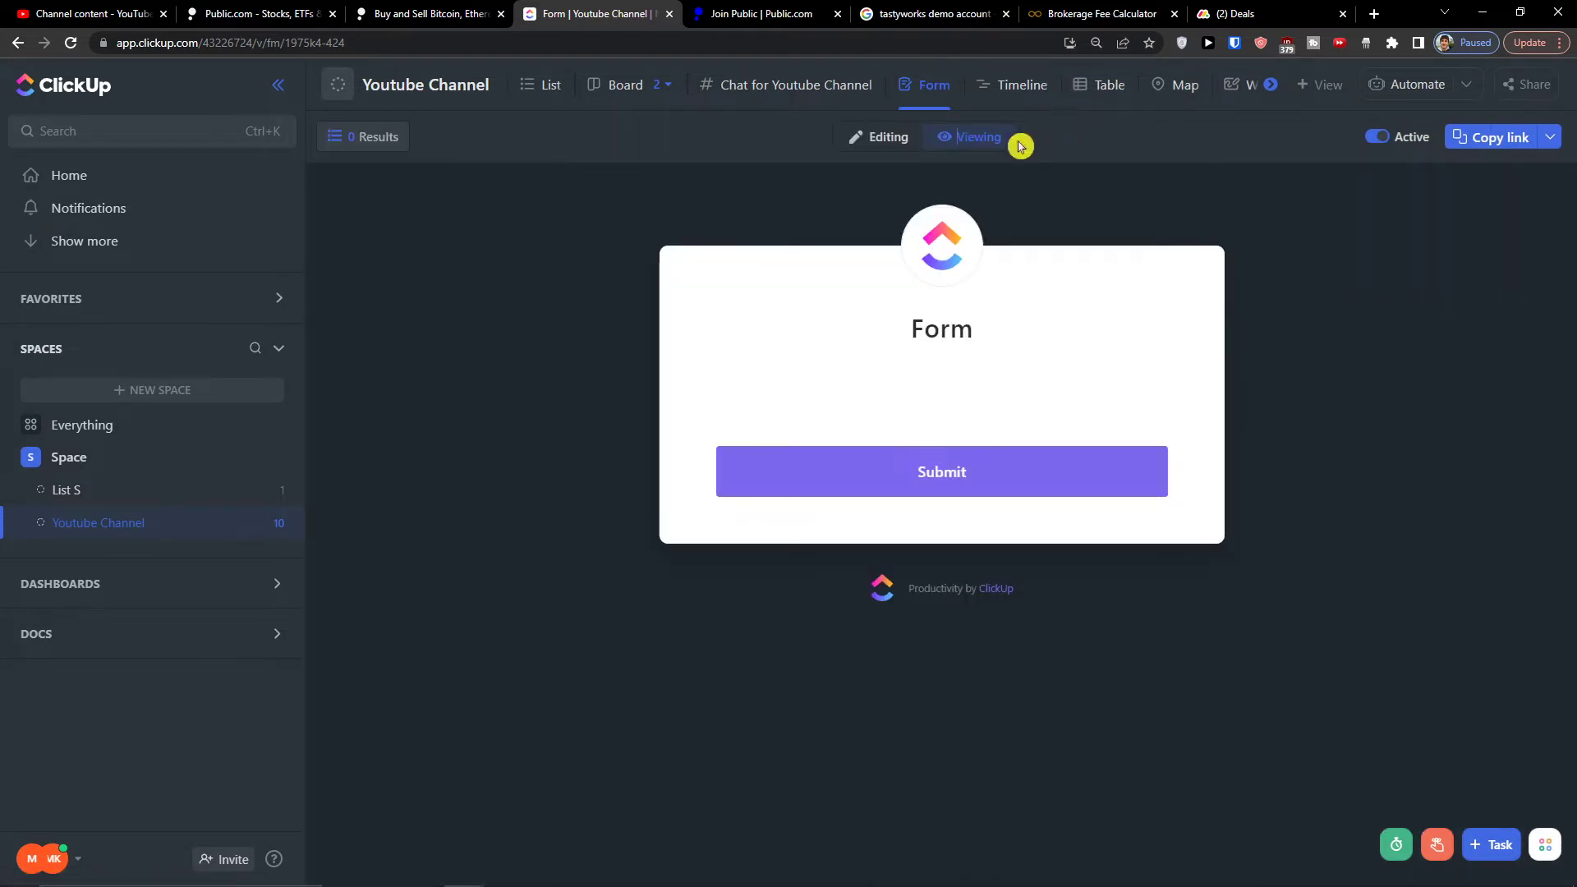
pyautogui.click(901, 139)
# Set the form's primary color to light blue and preview the form
pyautogui.scroll(-2, 1445, 542)
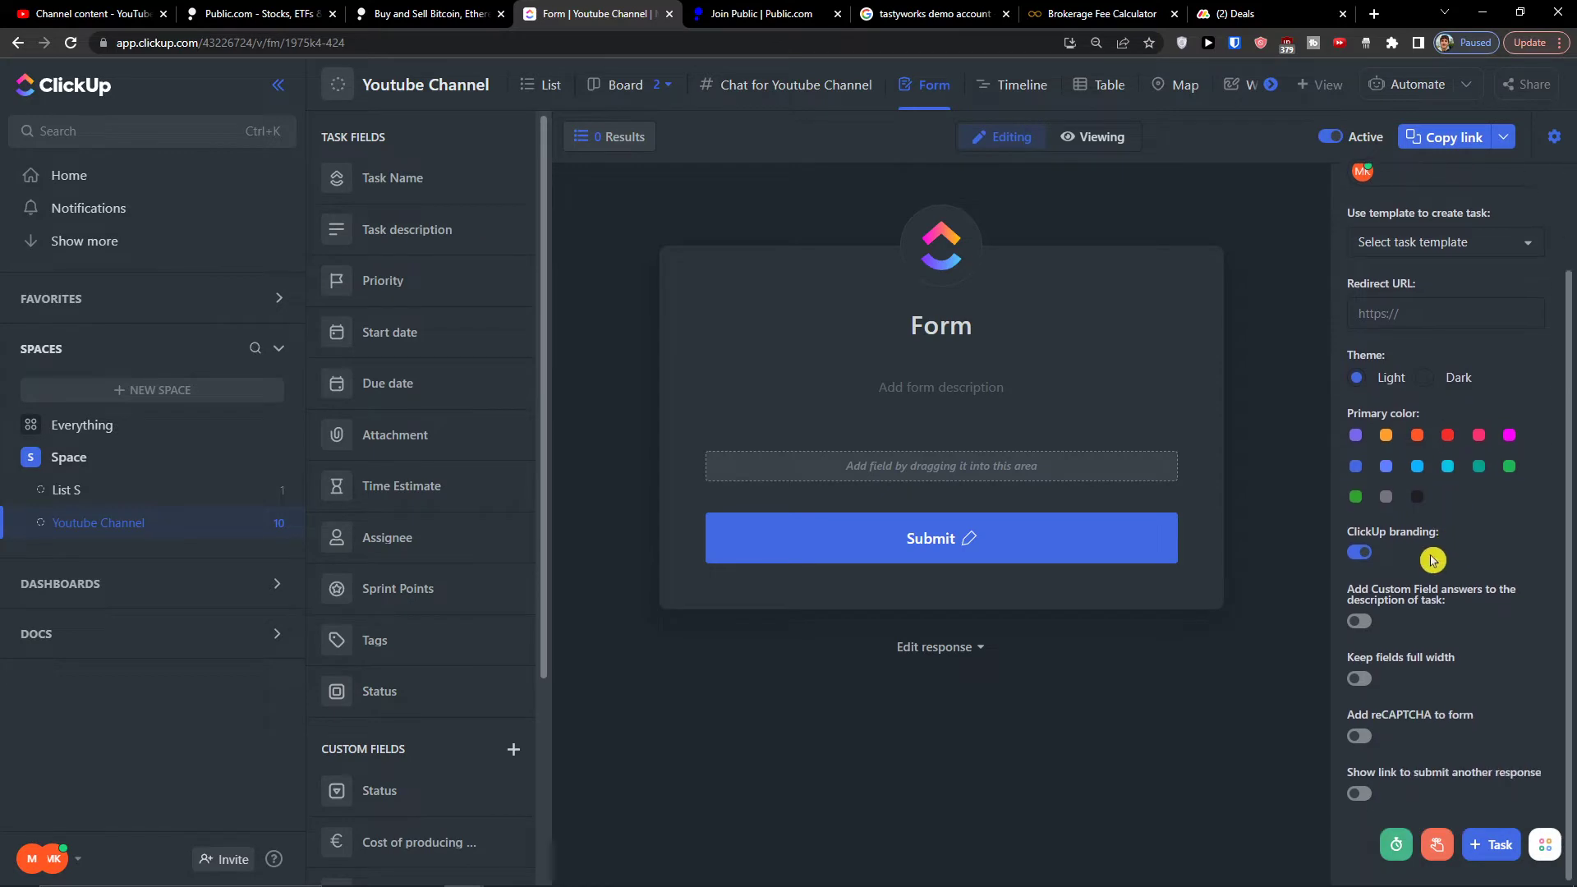
pyautogui.click(1416, 468)
pyautogui.click(1087, 148)
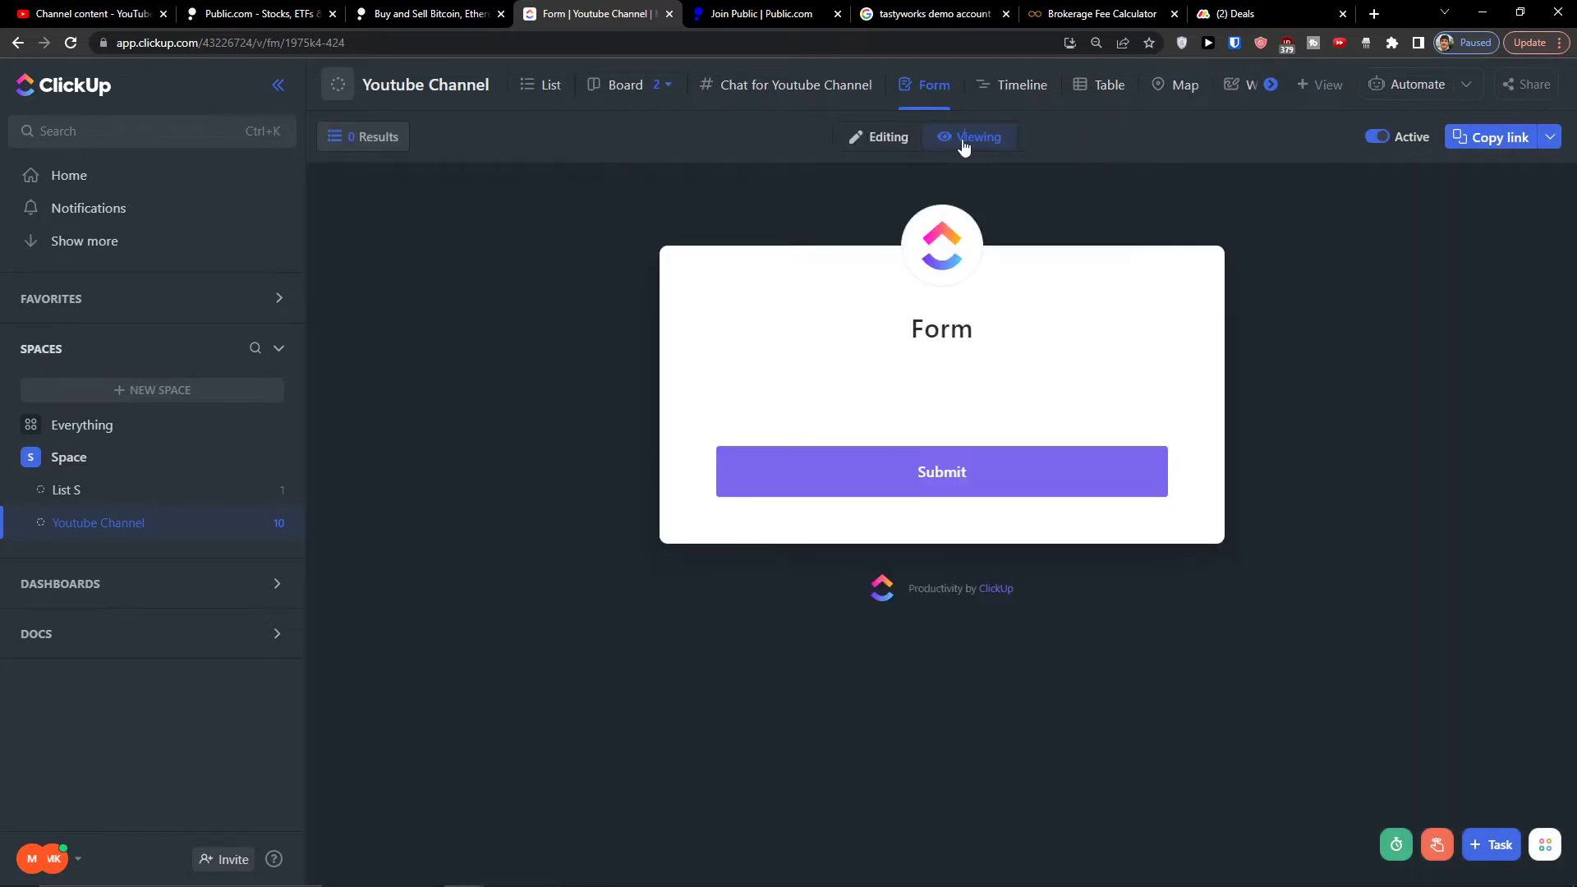
pyautogui.click(899, 146)
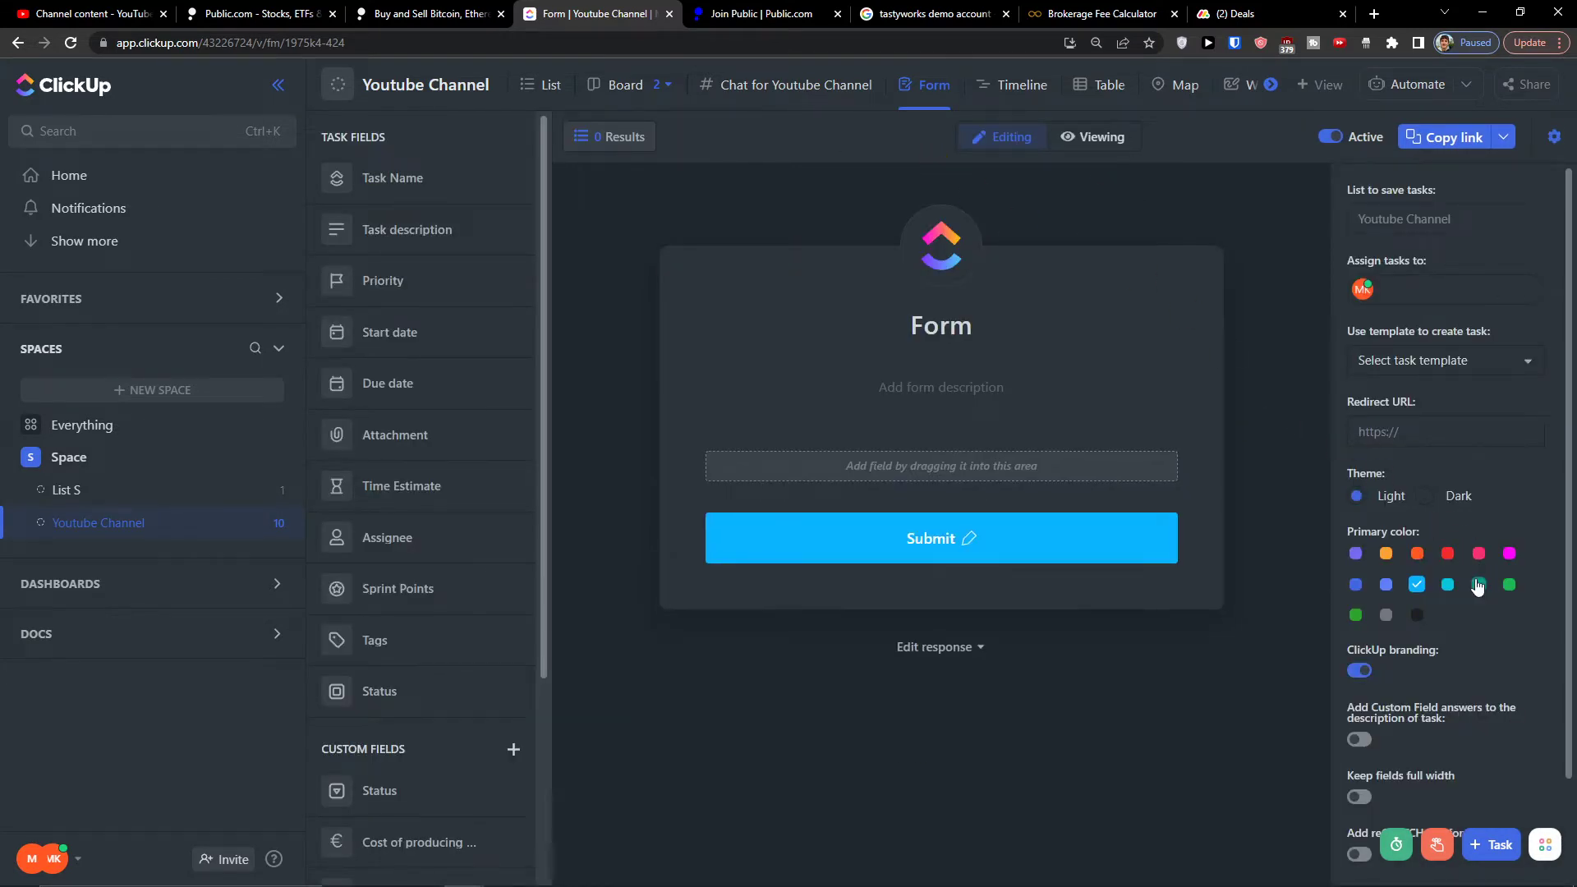
# Toggle ClickUp branding off and back on, and enable adding Custom Field answers to the task description
pyautogui.scroll(-2, 1477, 585)
pyautogui.click(1354, 554)
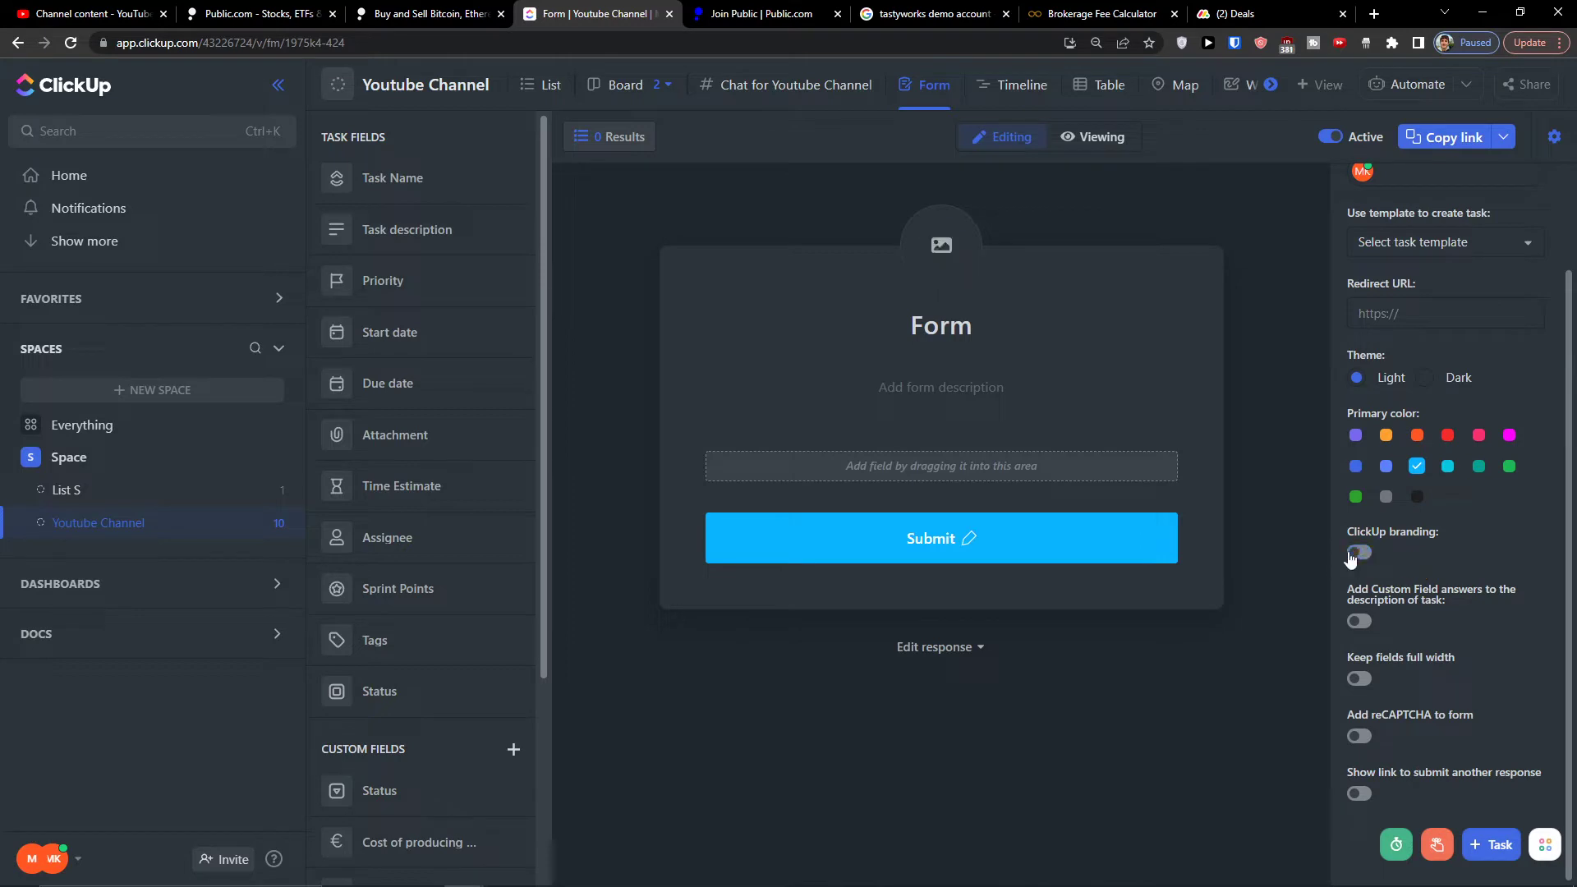
pyautogui.click(1352, 555)
pyautogui.click(1351, 555)
pyautogui.click(1355, 555)
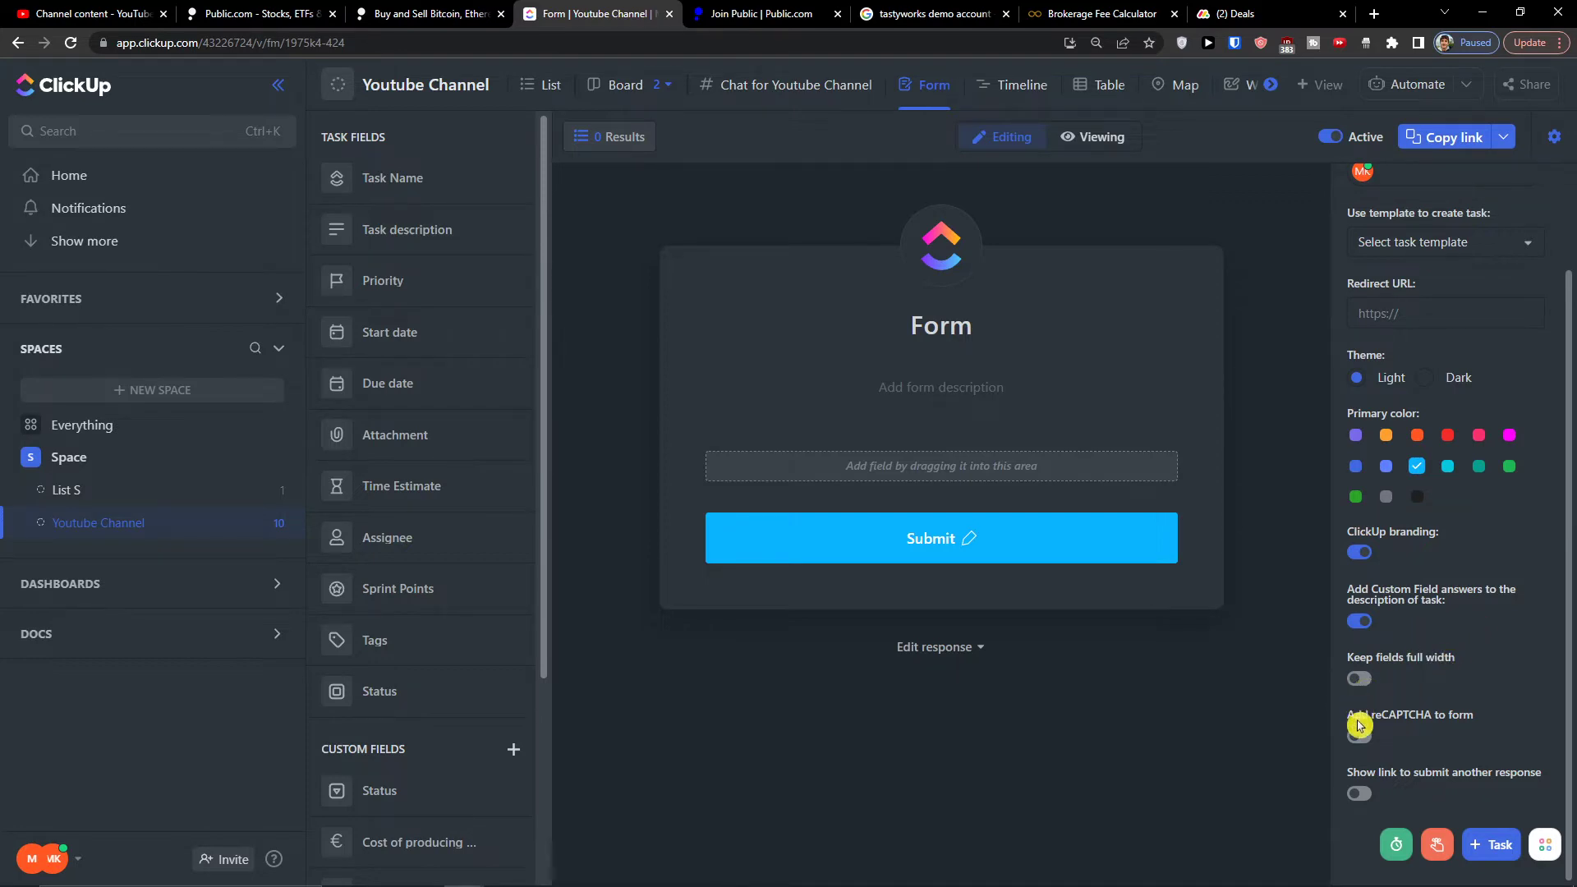
pyautogui.click(1385, 806)
# Add the Task Name, Start date and Due date fields to the form, in that order
pyautogui.moveTo(419, 179); pyautogui.dragTo(887, 491)
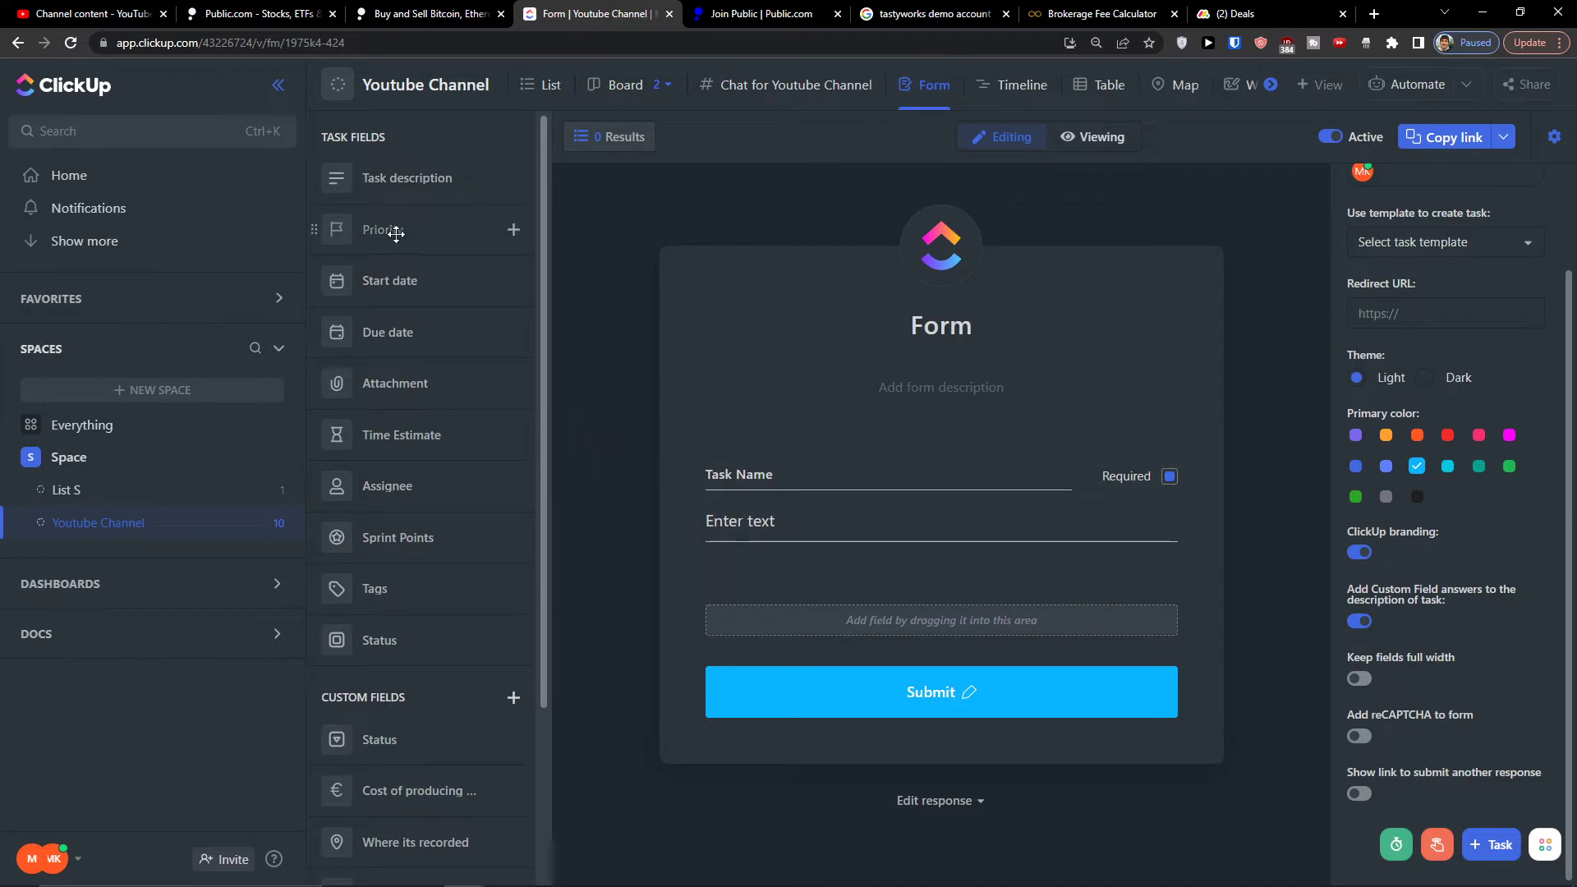
pyautogui.moveTo(382, 277); pyautogui.dragTo(783, 640)
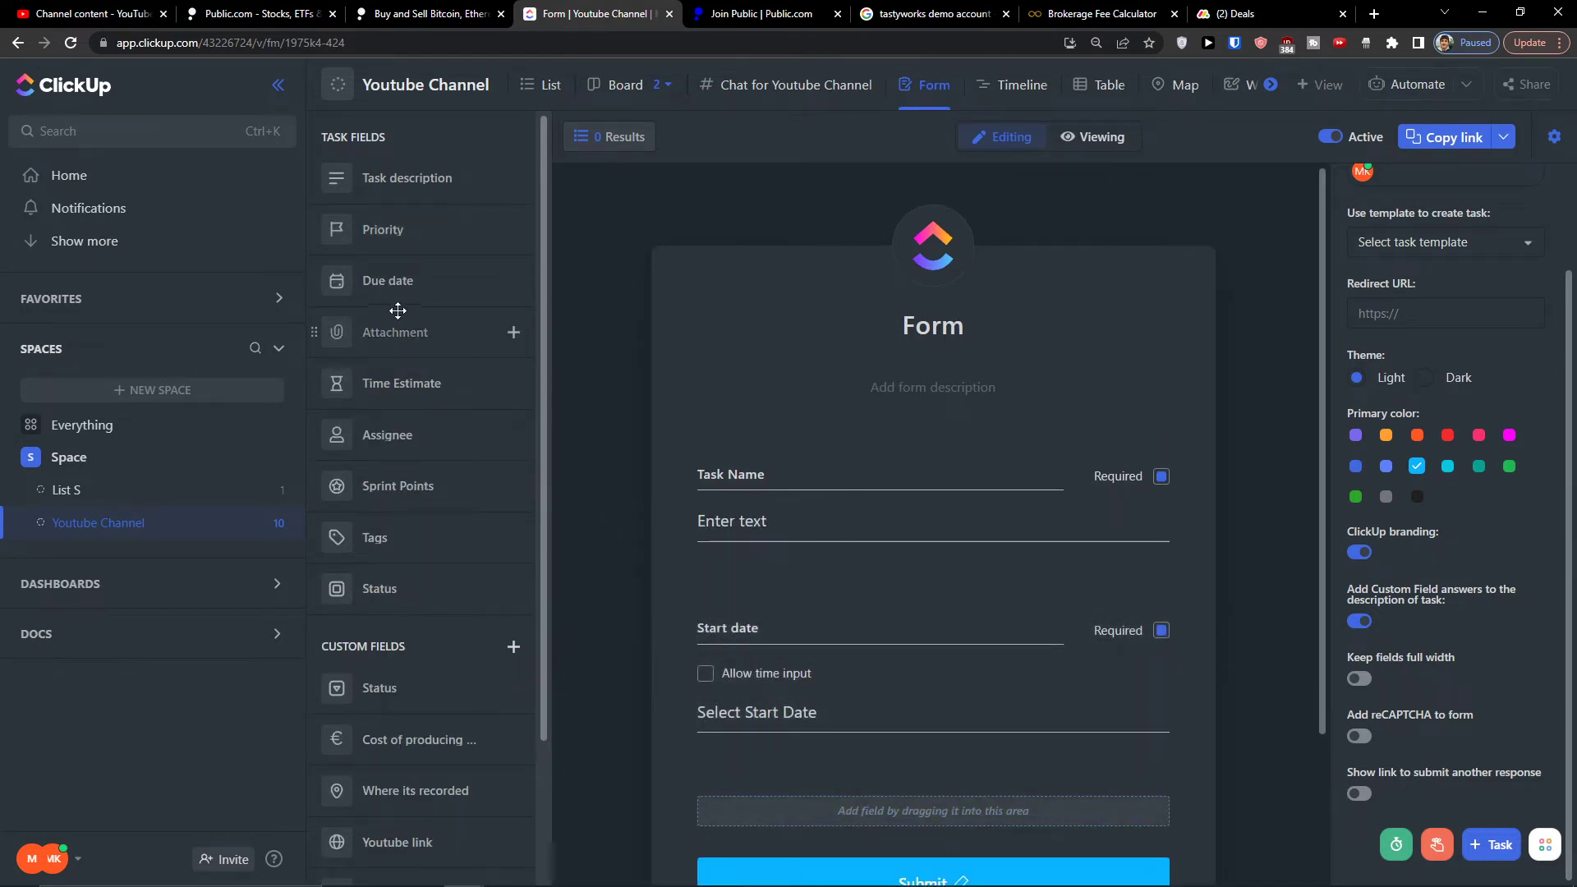
pyautogui.moveTo(400, 299); pyautogui.dragTo(800, 649)
pyautogui.scroll(3, 883, 493)
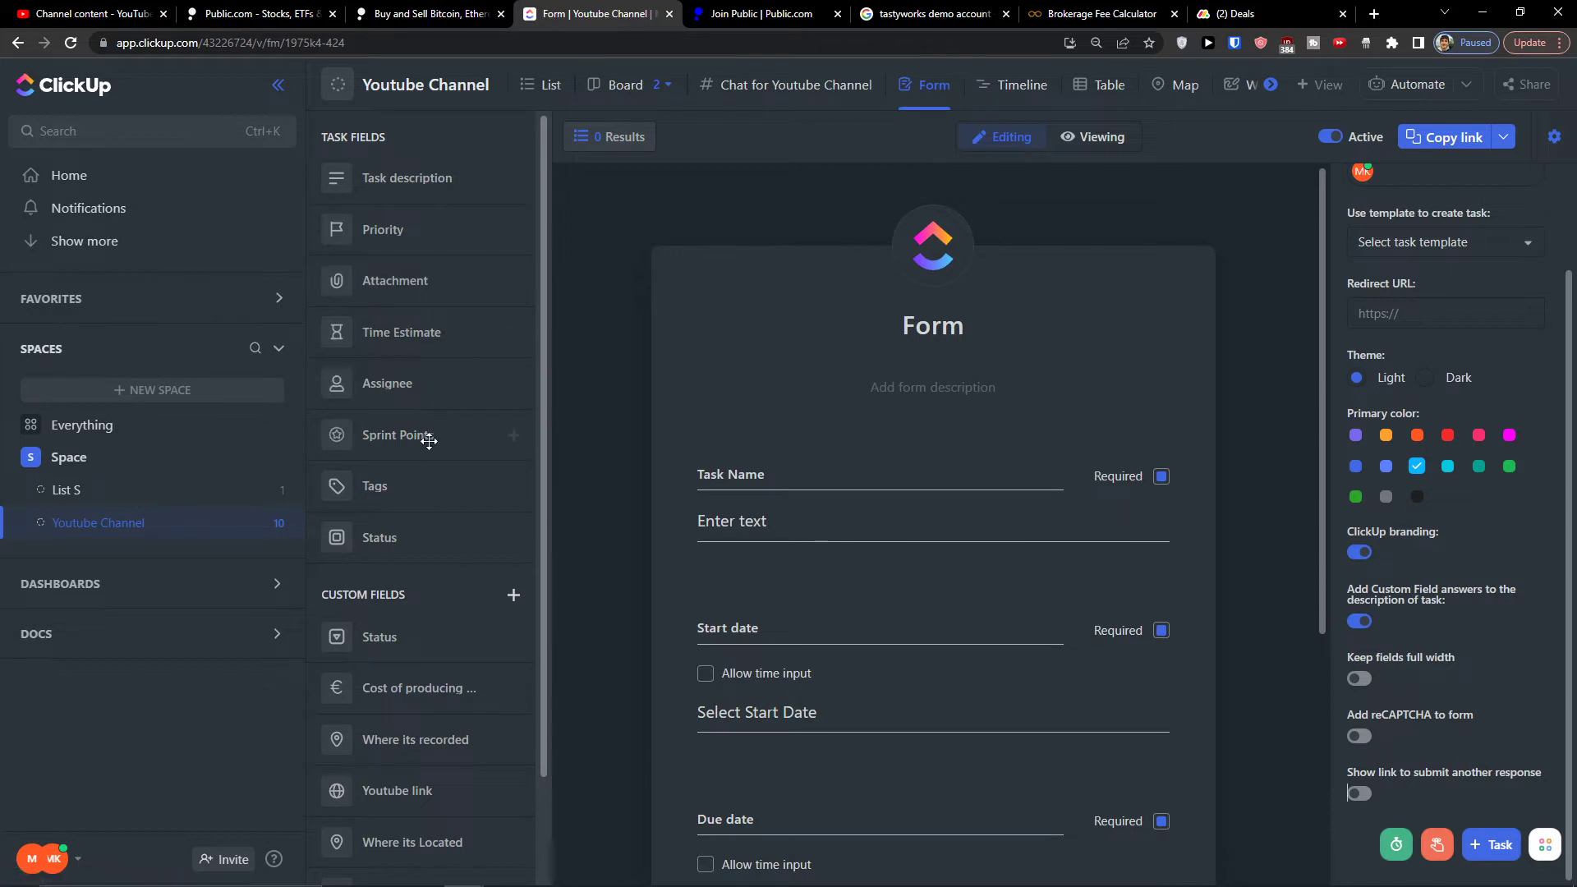
# Look through the form layout and the remaining task fields and custom fields that can be added
pyautogui.scroll(-5, 626, 626)
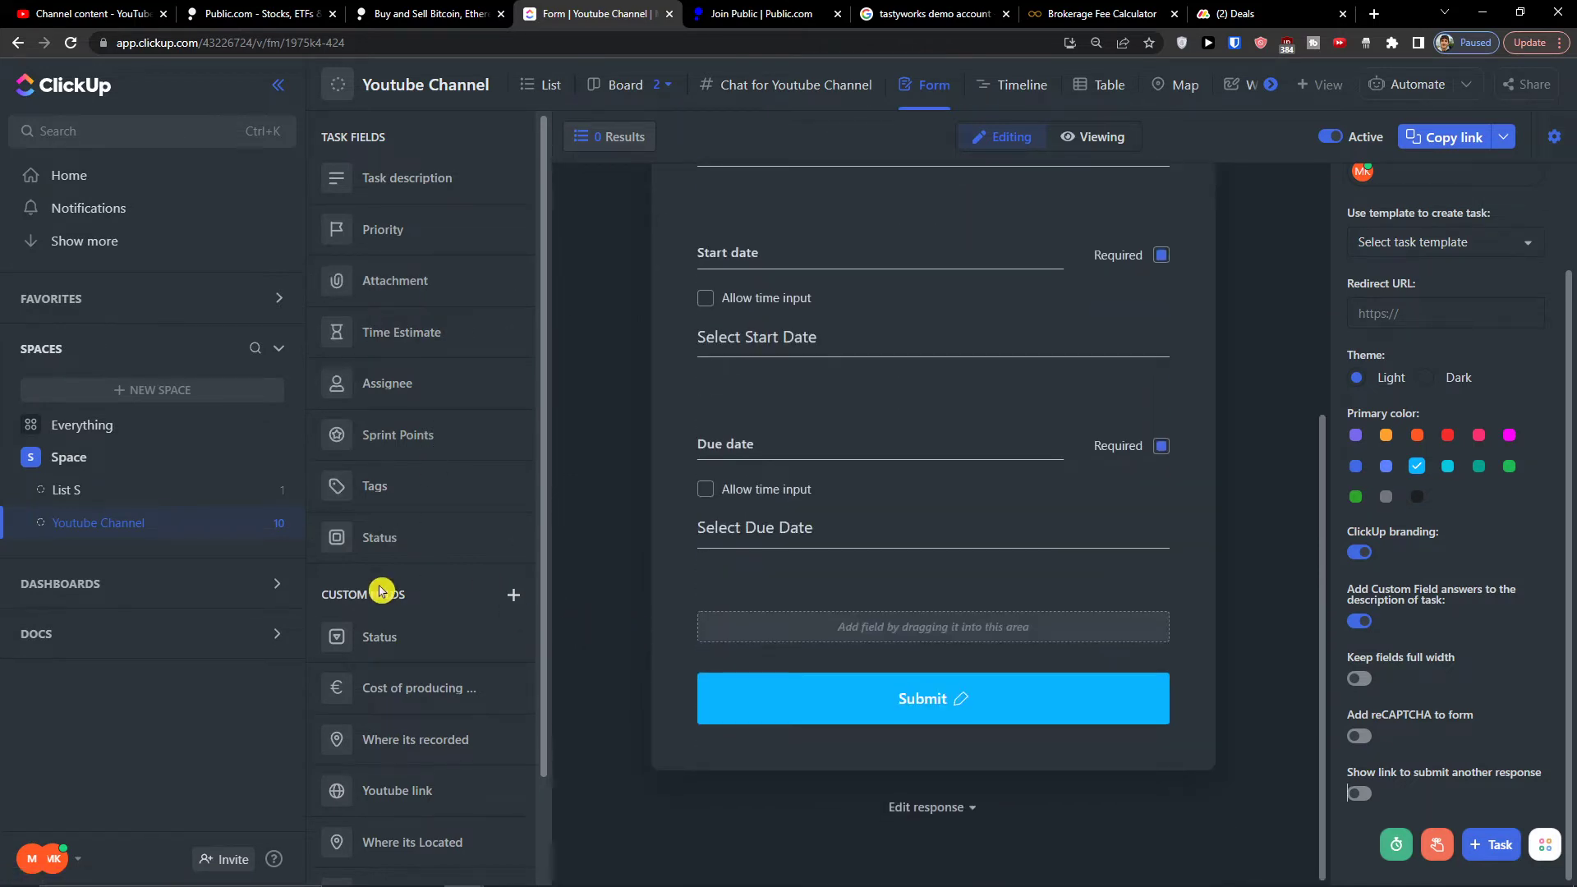
pyautogui.scroll(-1, 414, 481)
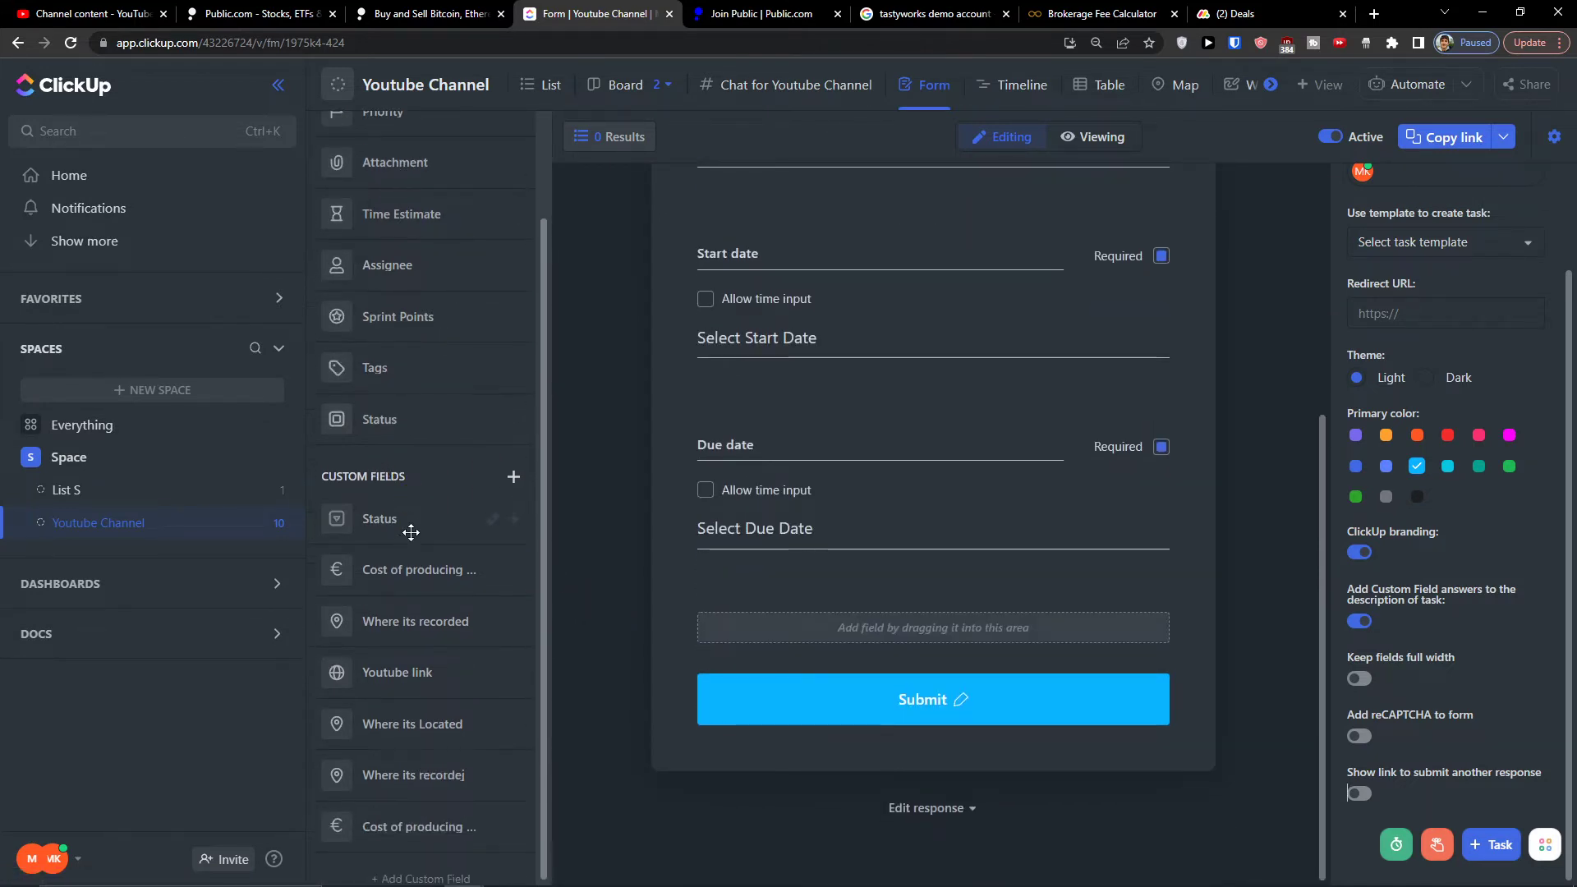
pyautogui.scroll(1, 405, 740)
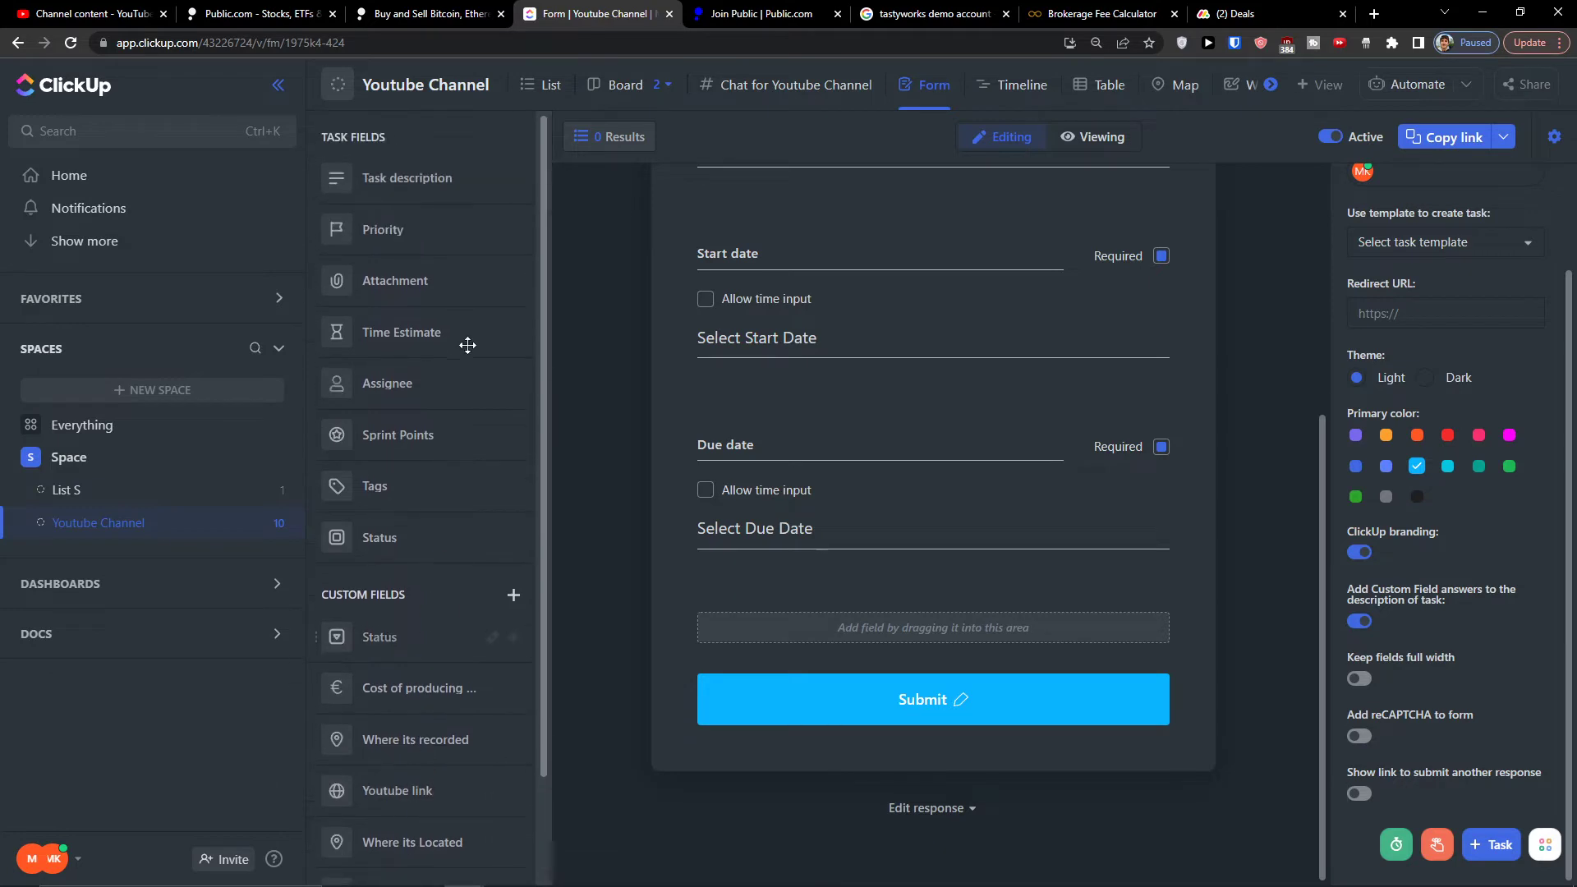
pyautogui.scroll(-1, 400, 579)
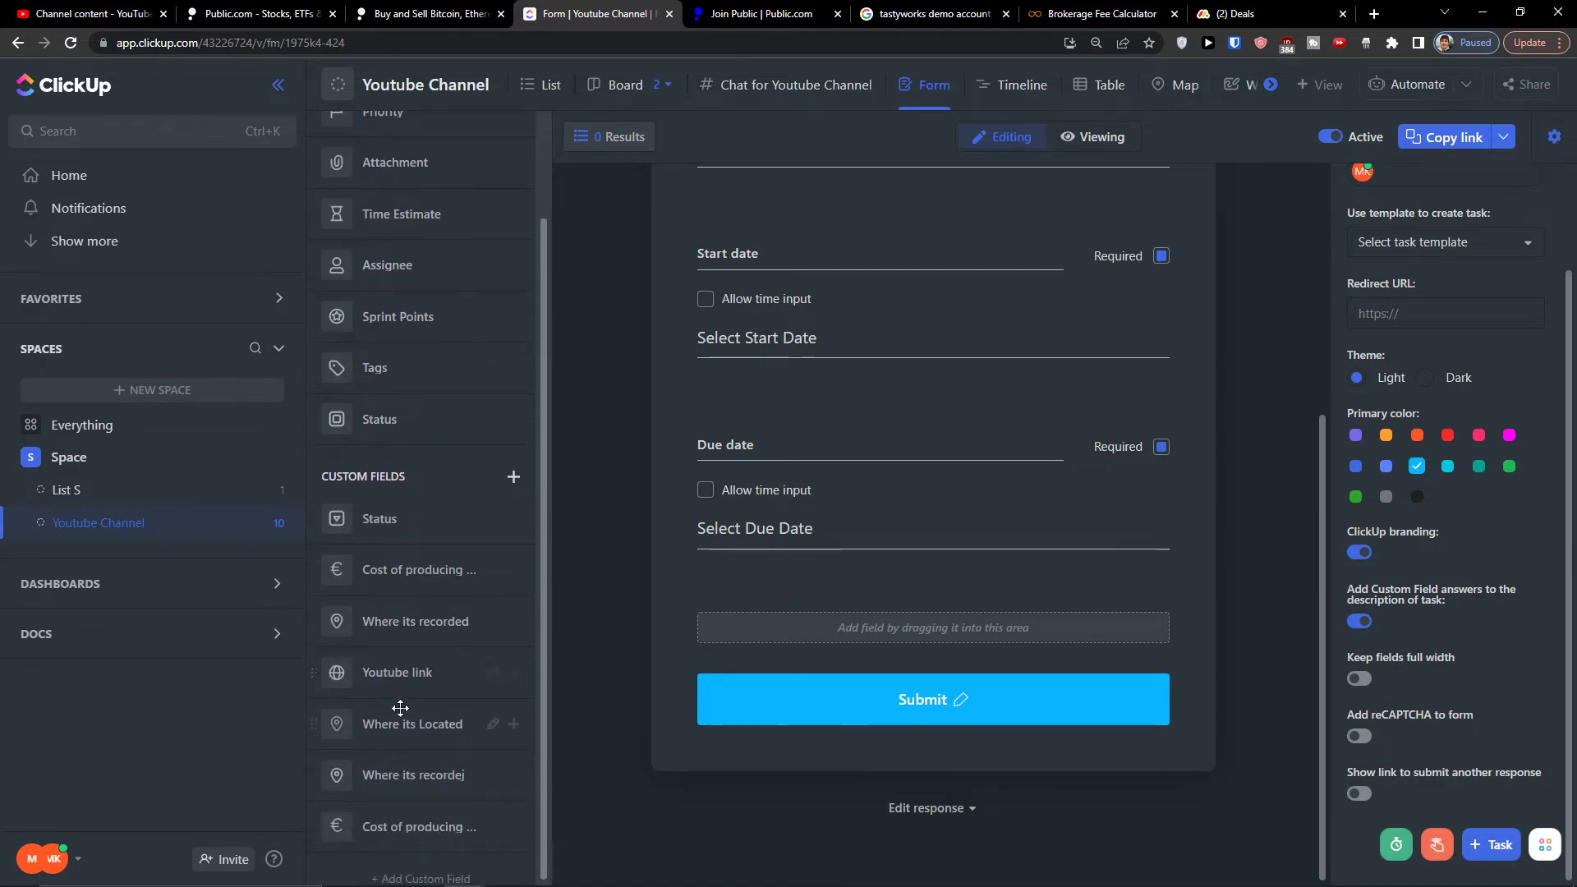
# Add the Status custom field below Due date on the form, followed by the Priority field
pyautogui.moveTo(405, 542); pyautogui.dragTo(713, 626)
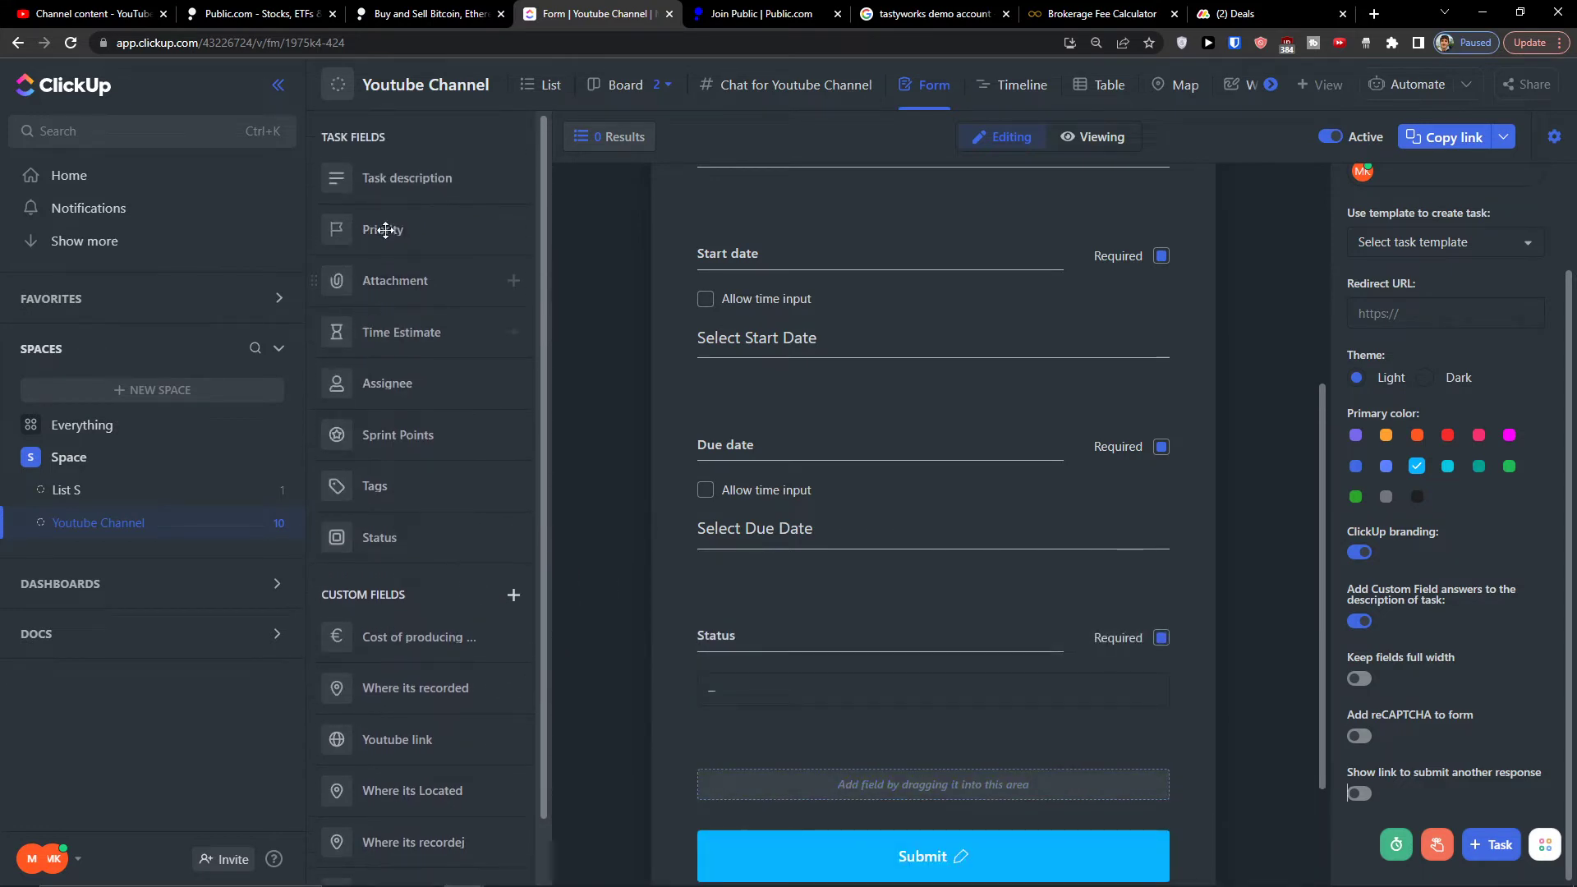
pyautogui.moveTo(380, 234); pyautogui.dragTo(789, 772)
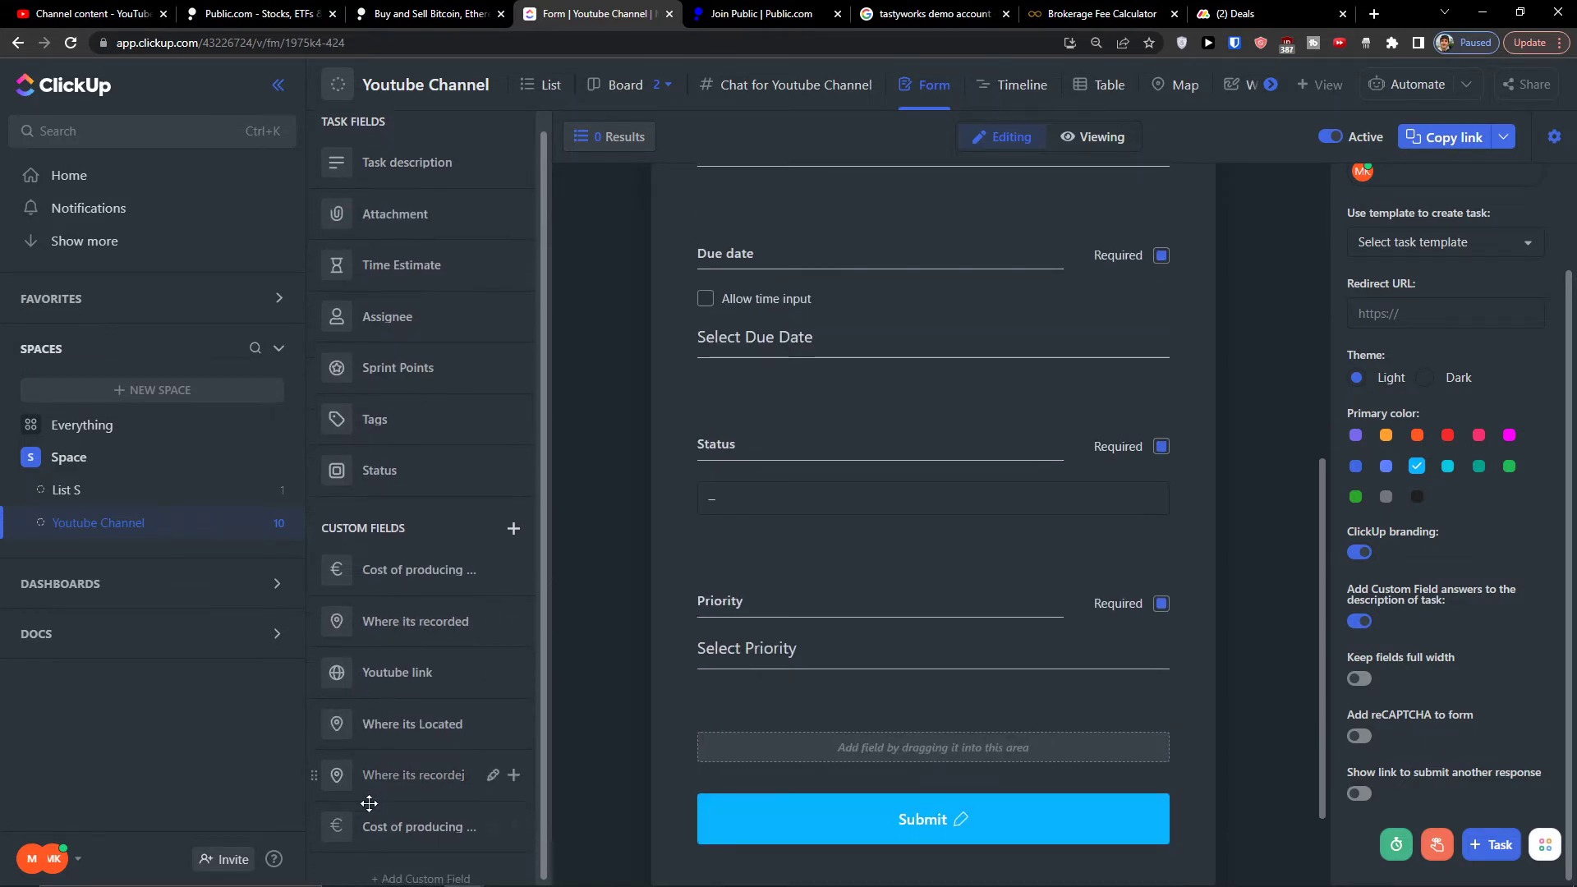
# Look over the field types available for a new custom field, and add Cost of producing video 1 below Priority
pyautogui.click(397, 878)
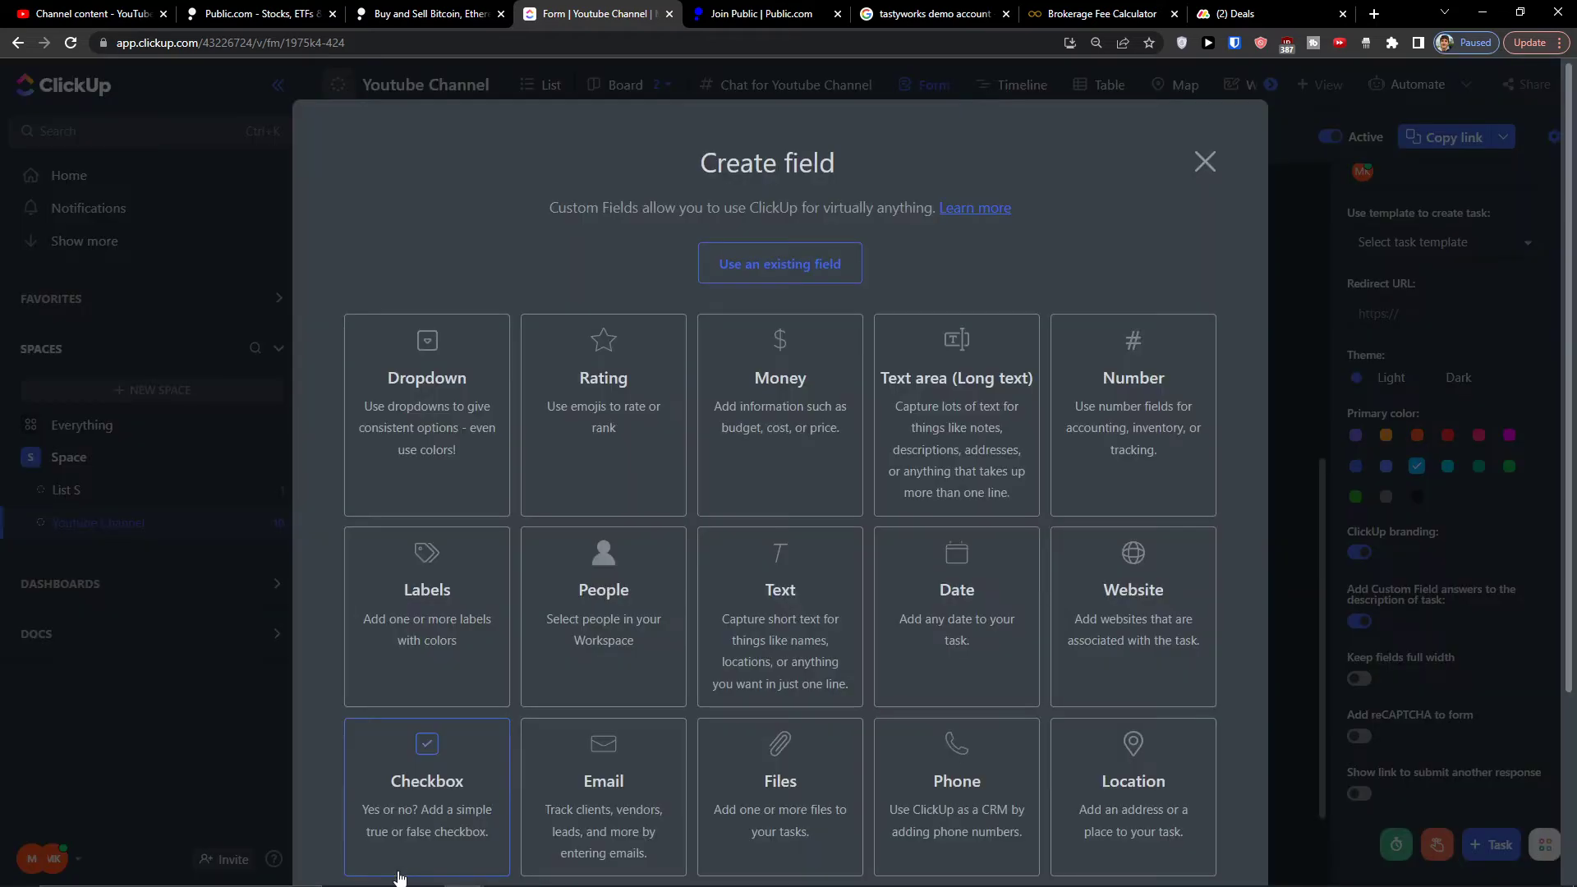
pyautogui.scroll(-3, 554, 587)
pyautogui.scroll(3, 482, 606)
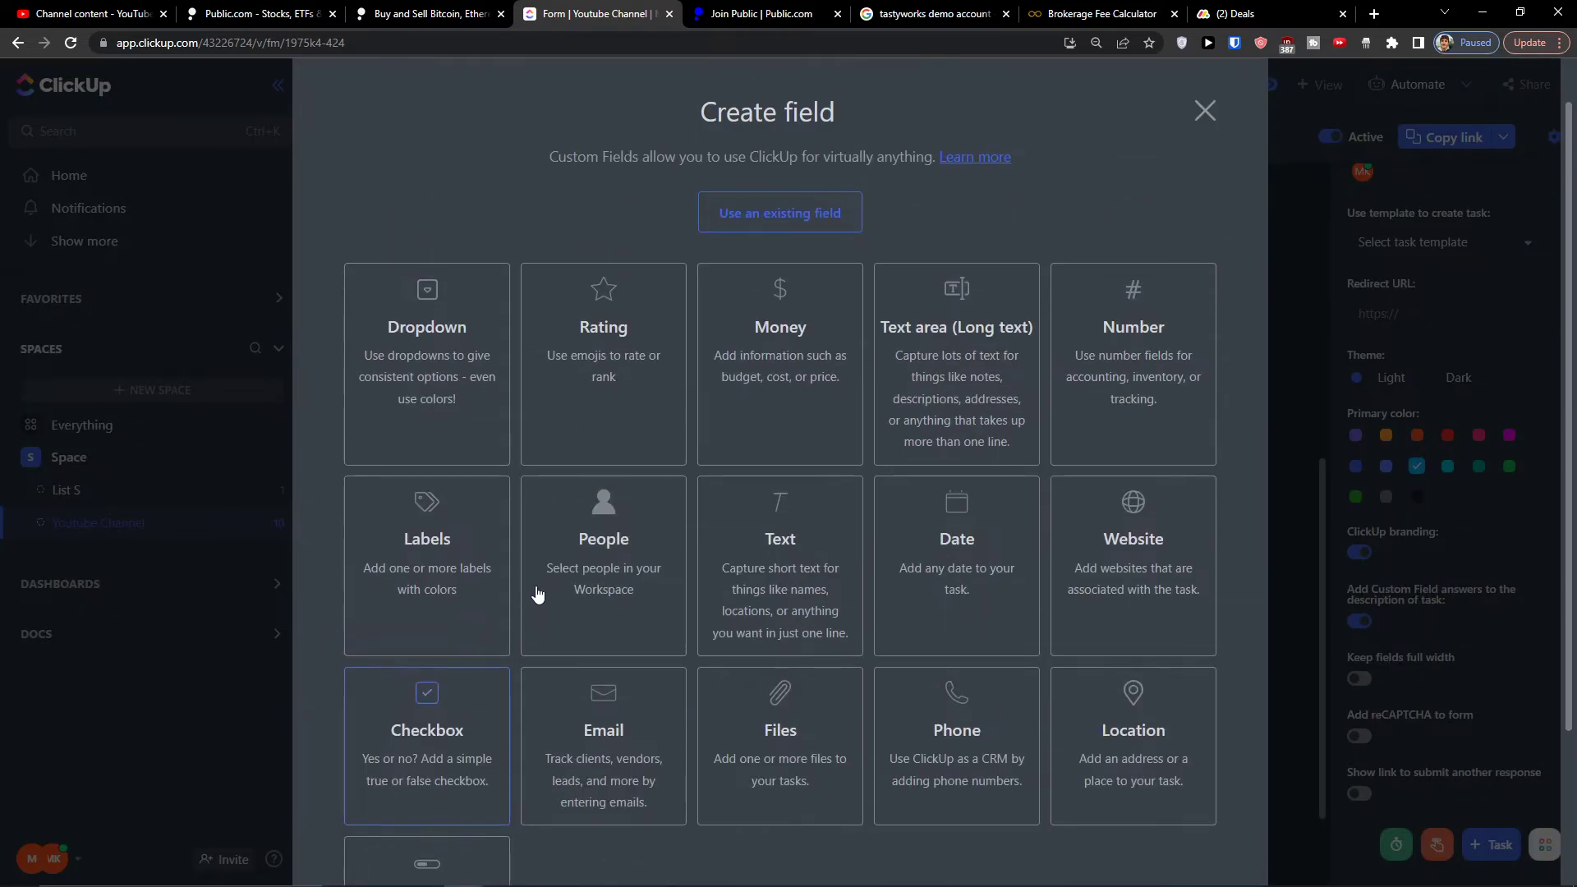
pyautogui.click(1201, 109)
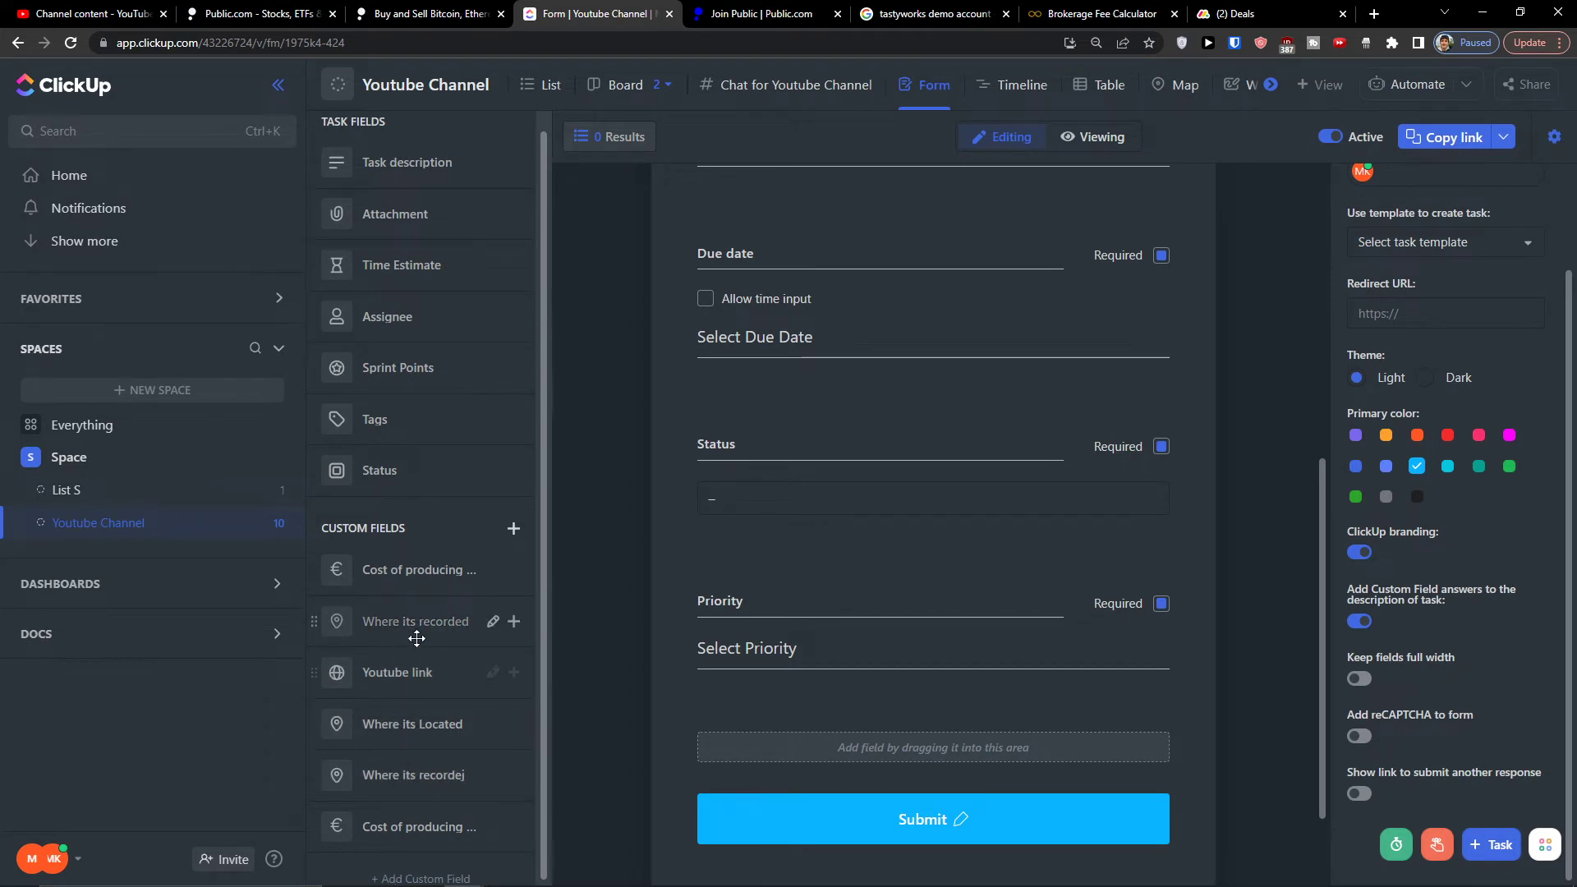
pyautogui.moveTo(391, 804); pyautogui.dragTo(855, 752)
# Change the form's title to "What Video We will create?"
pyautogui.scroll(7, 872, 256)
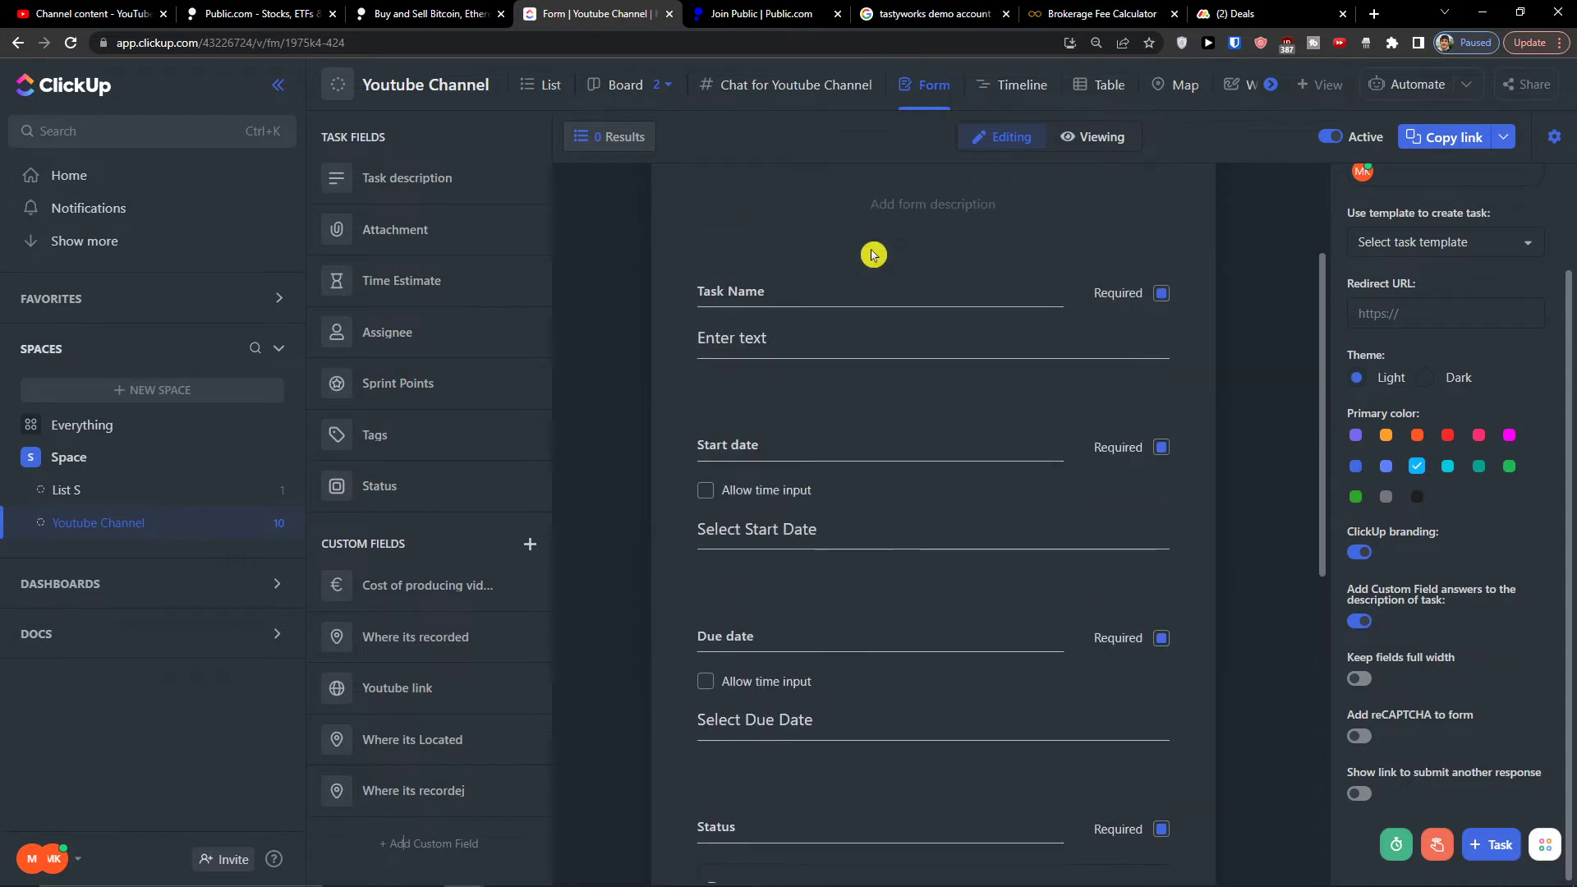
pyautogui.doubleClick(934, 329)
pyautogui.write('x')
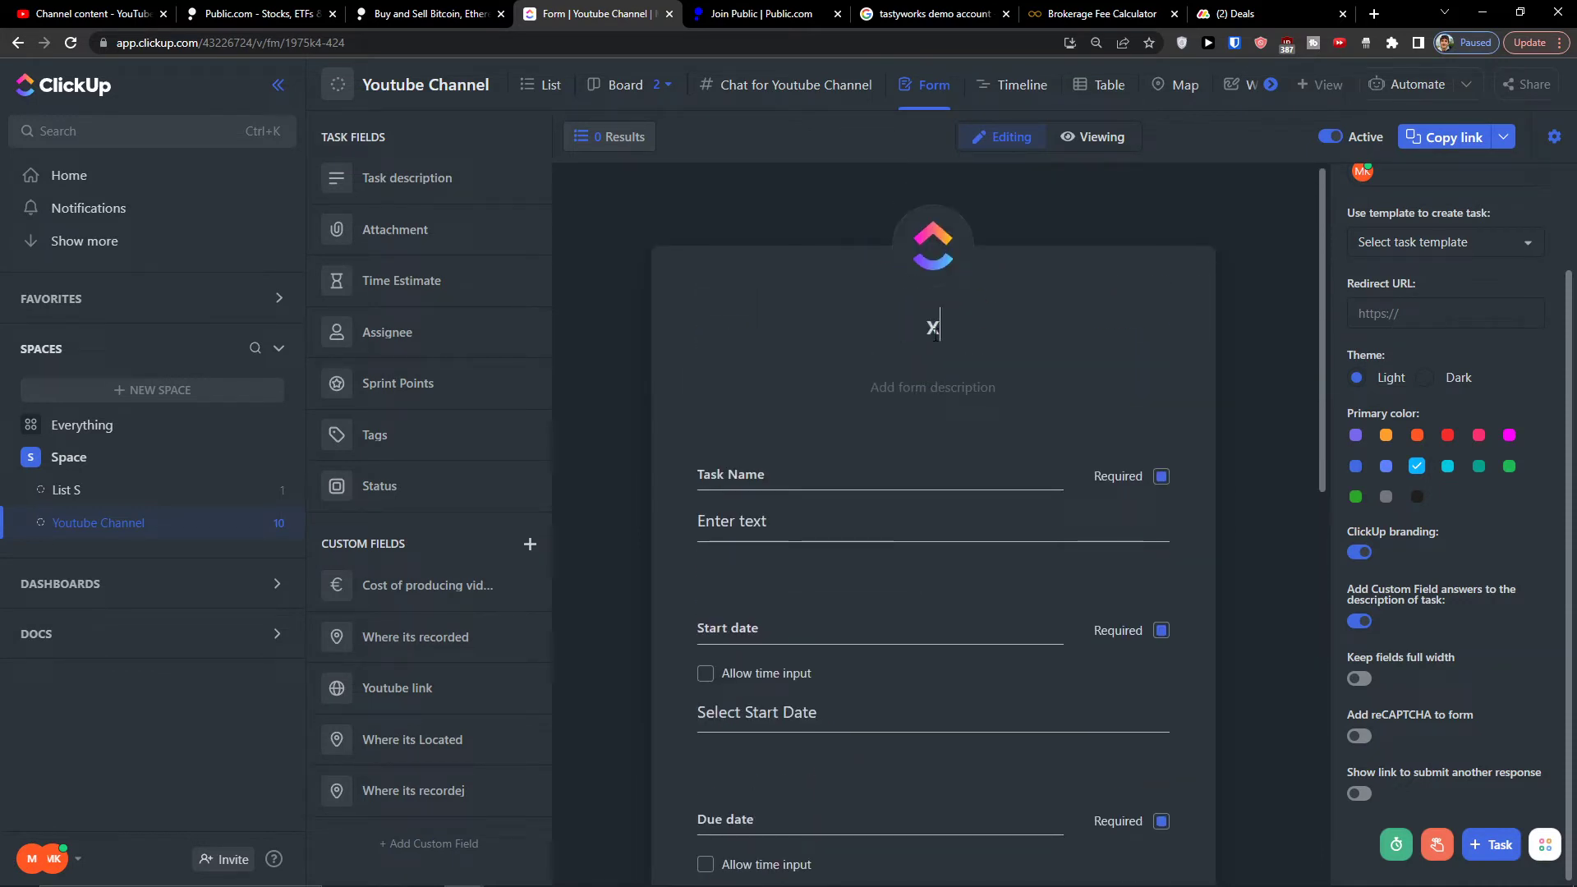
pyautogui.press('BackSpace')
pyautogui.write('W')
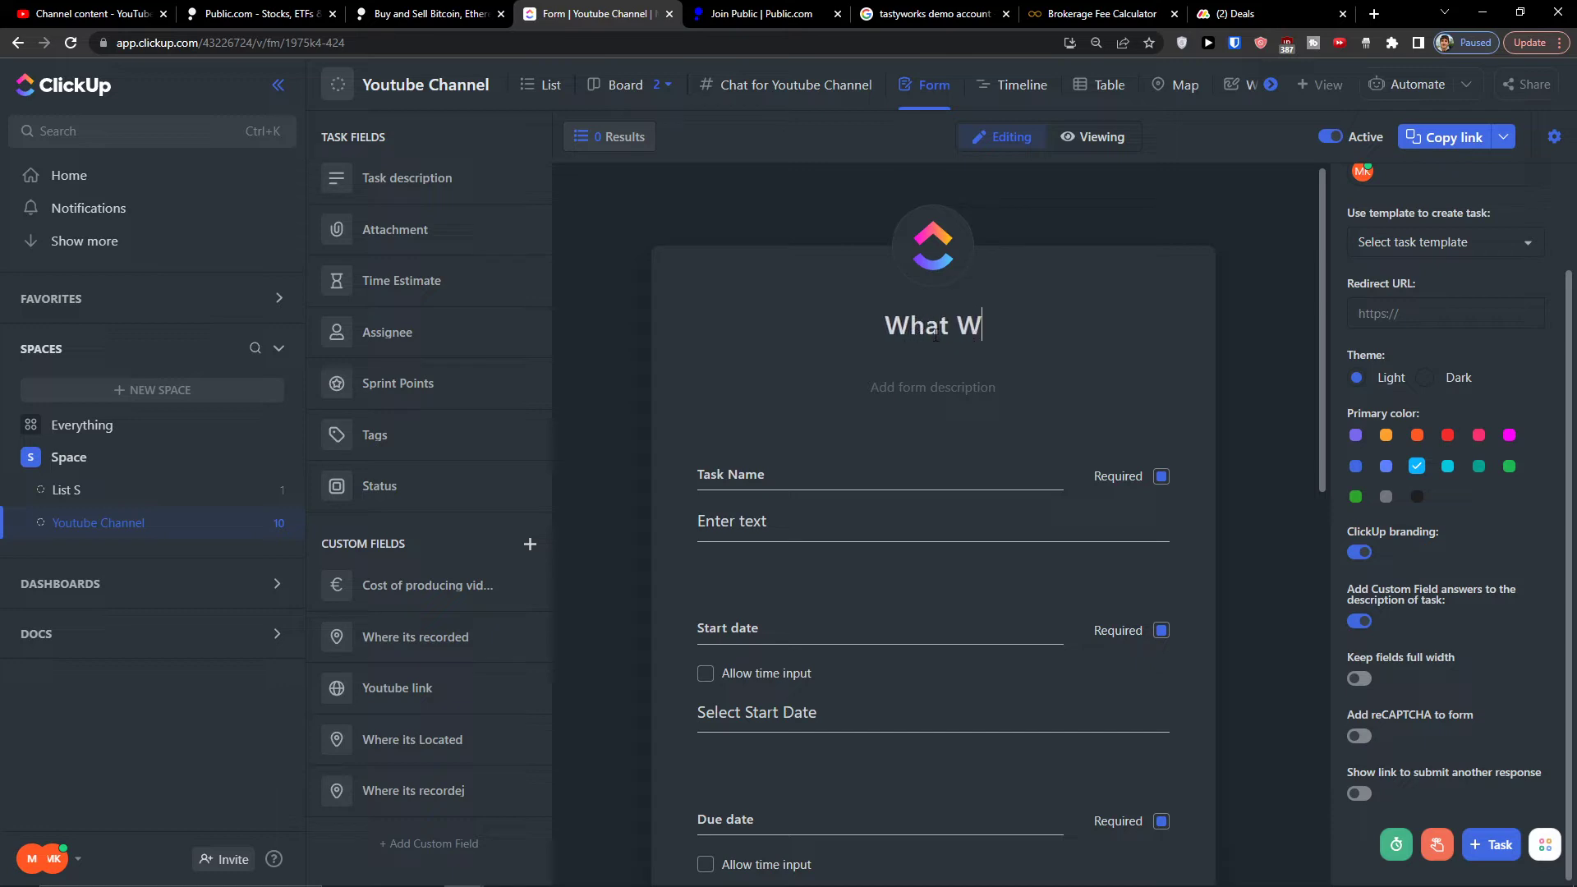
pyautogui.write('hat Video We will create?')
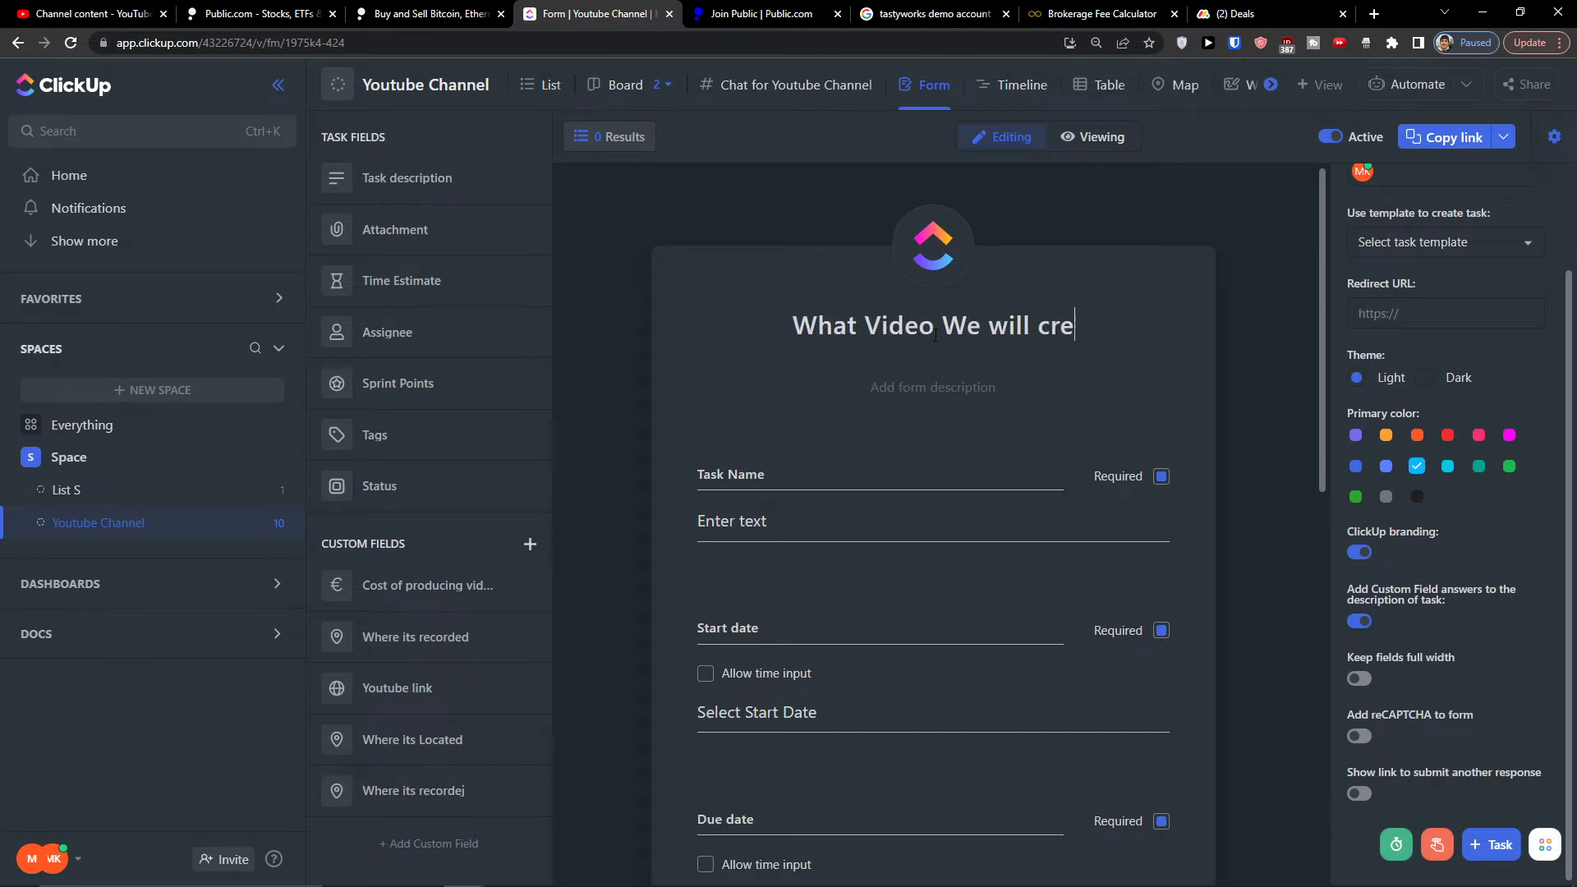
# Enter the form description "Write here and share your ideas what video we will be creating?"
pyautogui.click(851, 377)
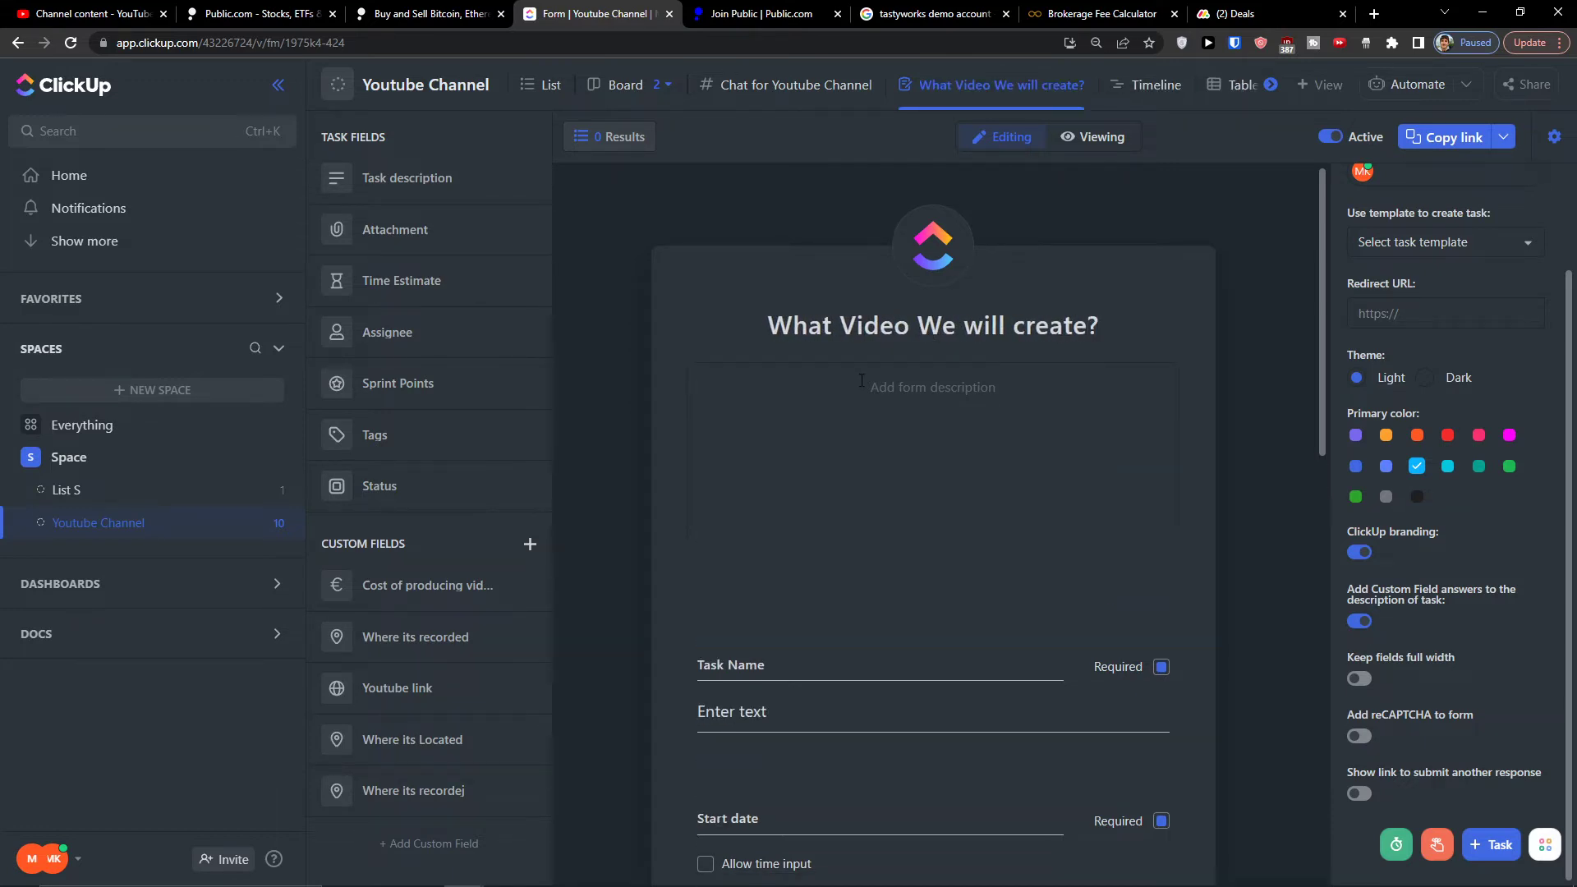
pyautogui.click(693, 363)
pyautogui.click(808, 398)
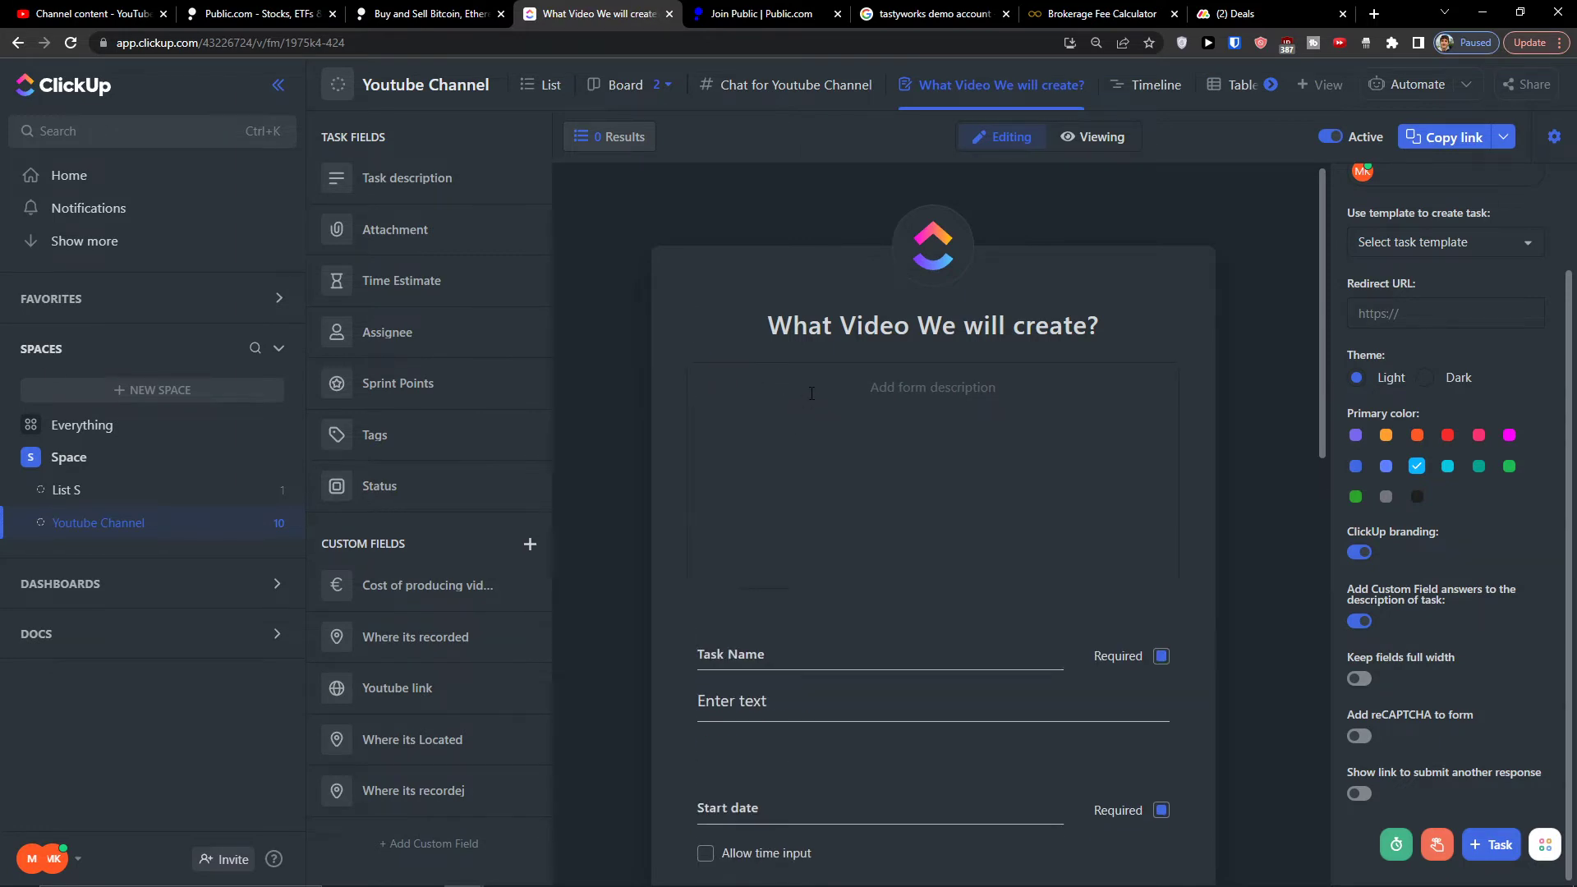
pyautogui.write('Wr')
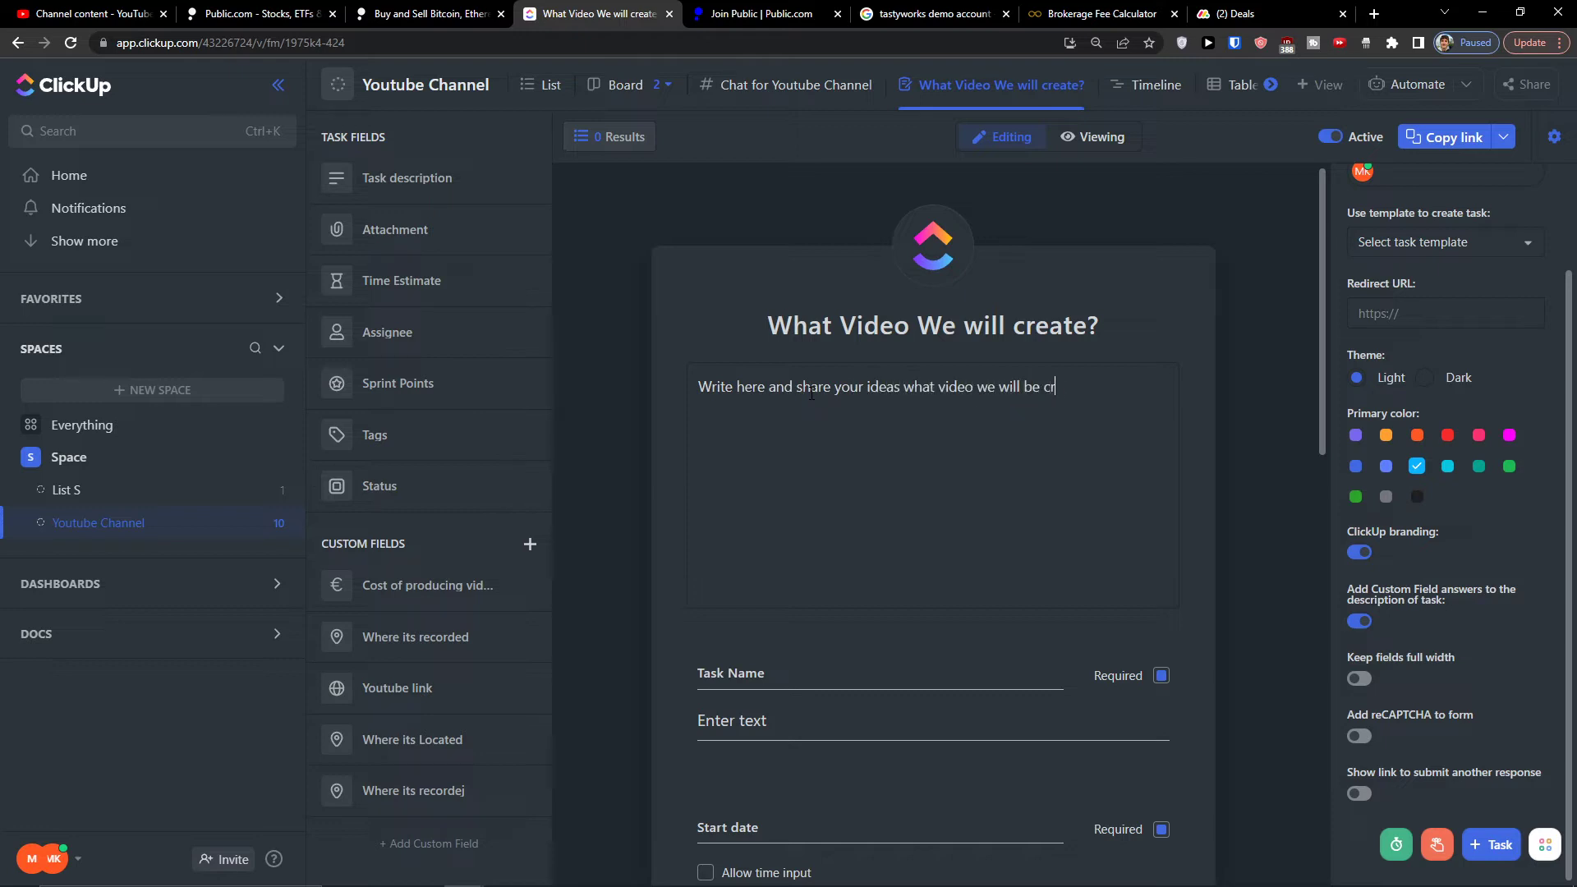
# Add the Task description field to the form between Task Name and Start date
pyautogui.scroll(-10, 812, 394)
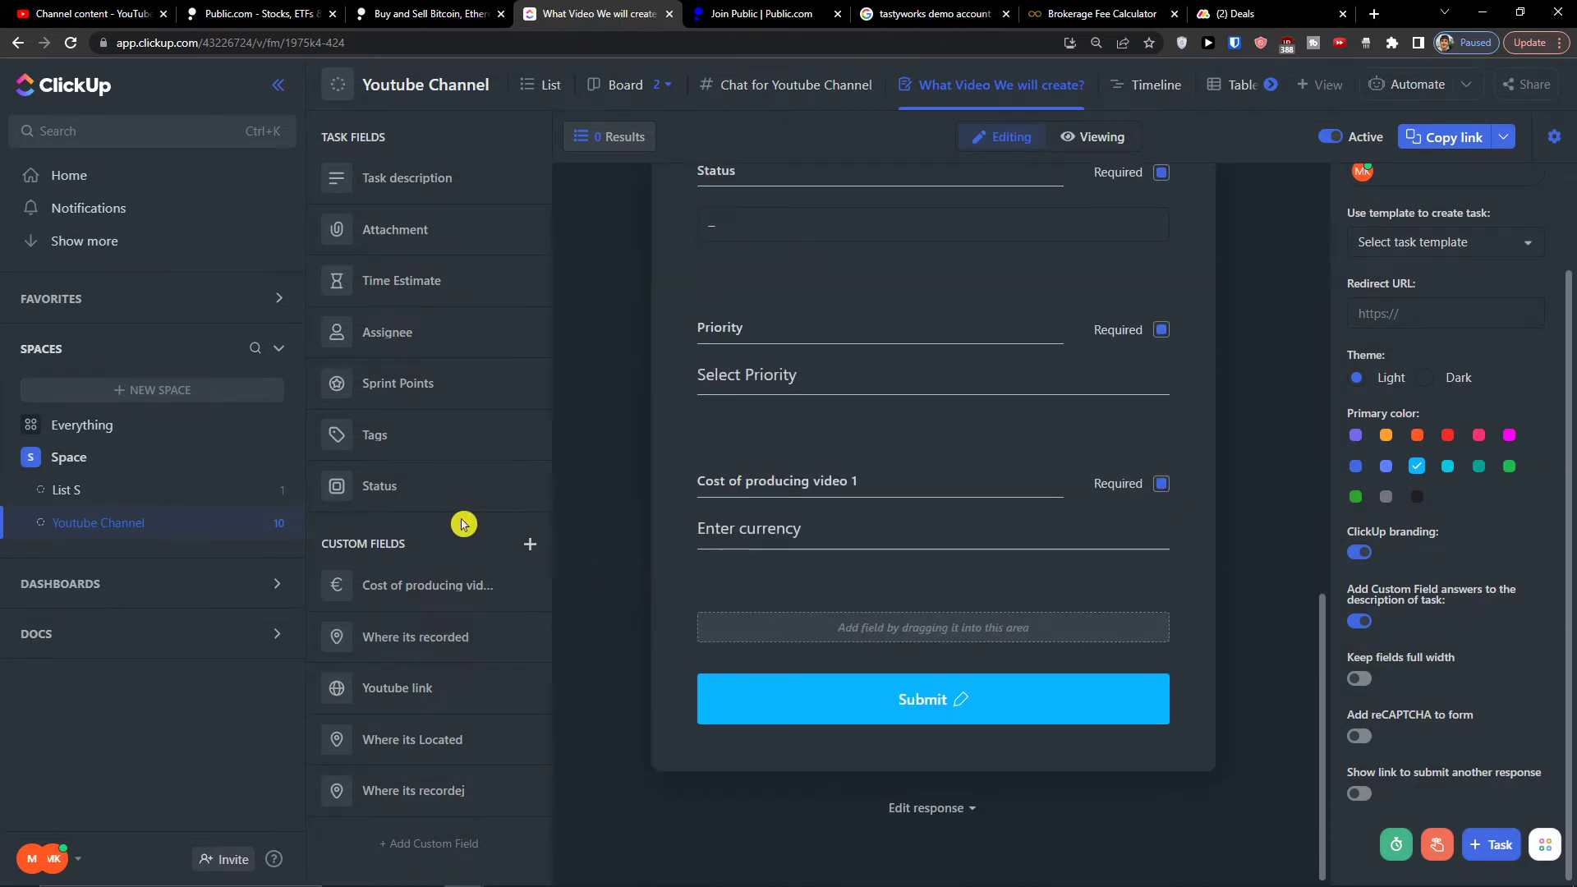
pyautogui.scroll(1, 613, 440)
pyautogui.scroll(-1, 764, 503)
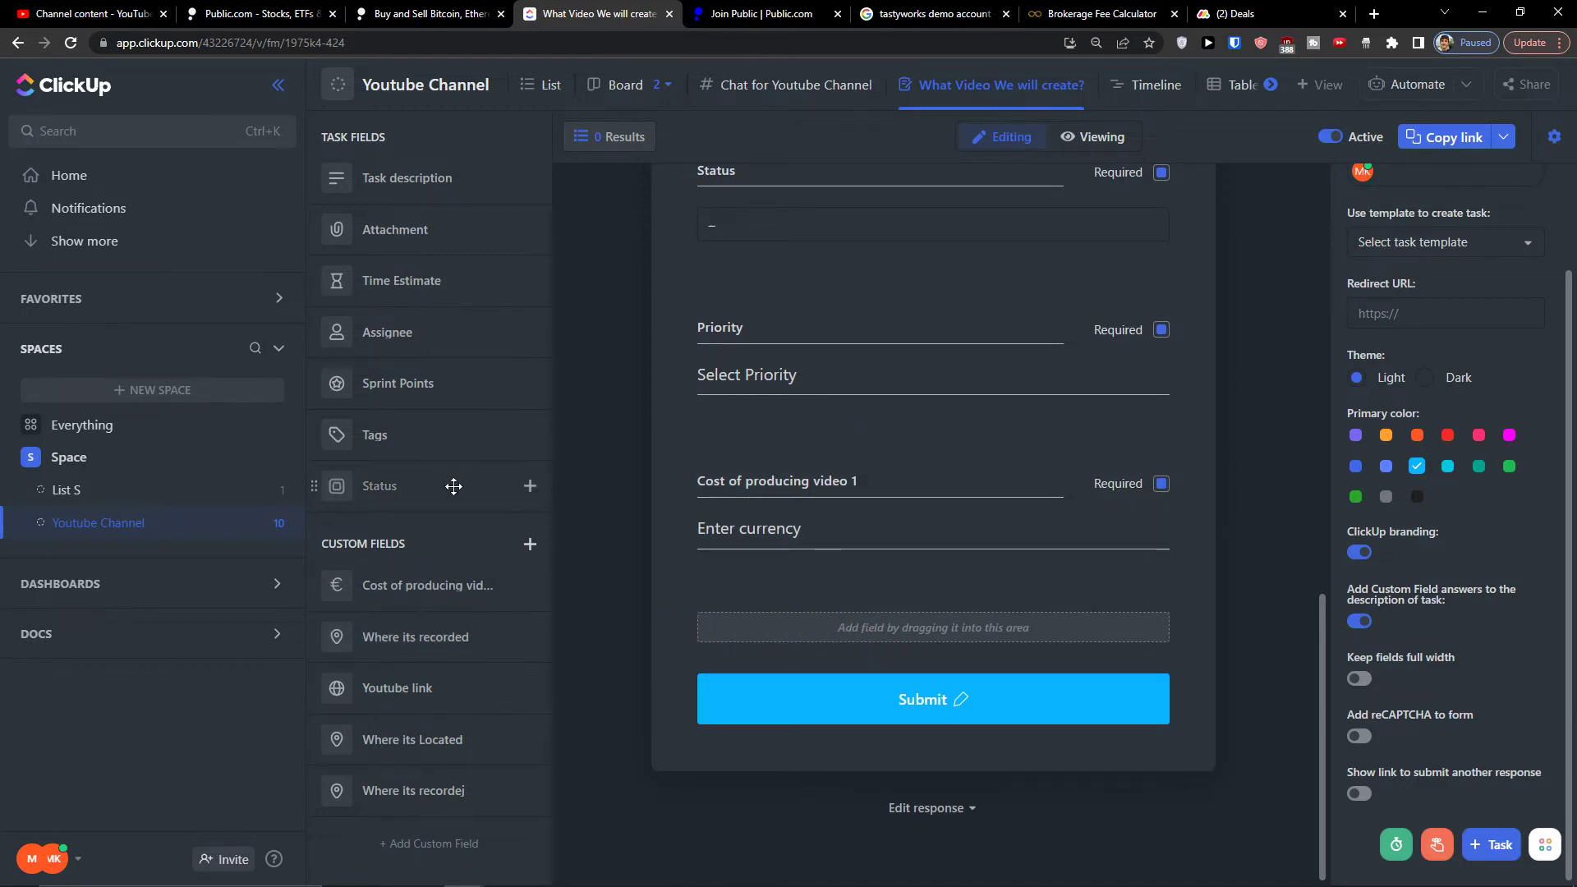
pyautogui.moveTo(421, 193); pyautogui.dragTo(771, 588)
pyautogui.scroll(7, 853, 325)
pyautogui.scroll(3, 822, 333)
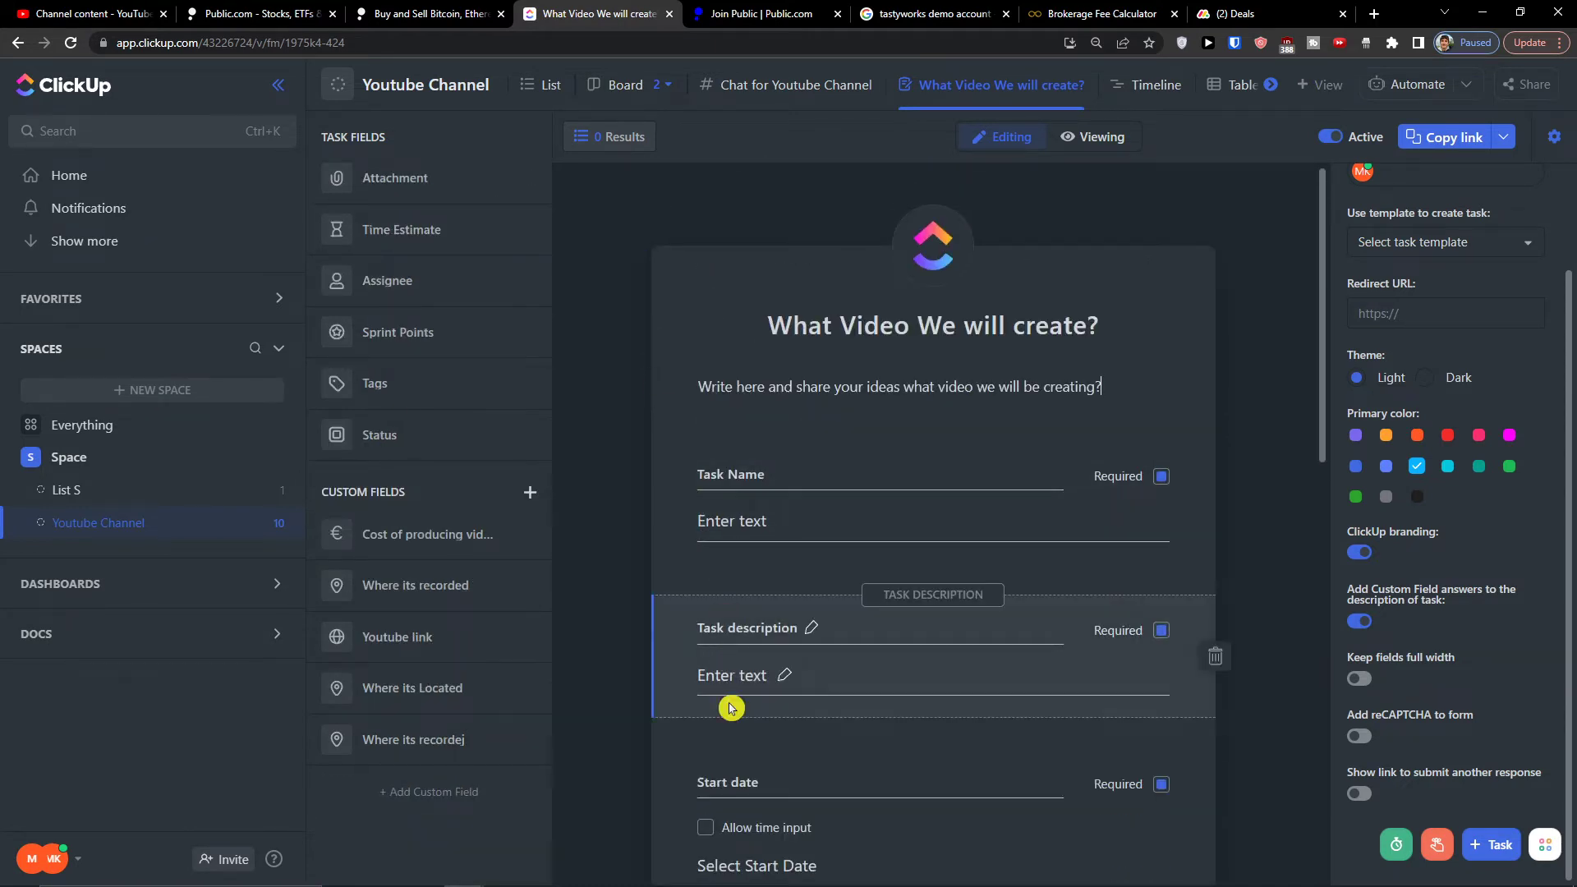
# Replace the form's logo with the image "download (2)" from the Downloads folder, keeping the default circular crop
pyautogui.scroll(-10, 647, 651)
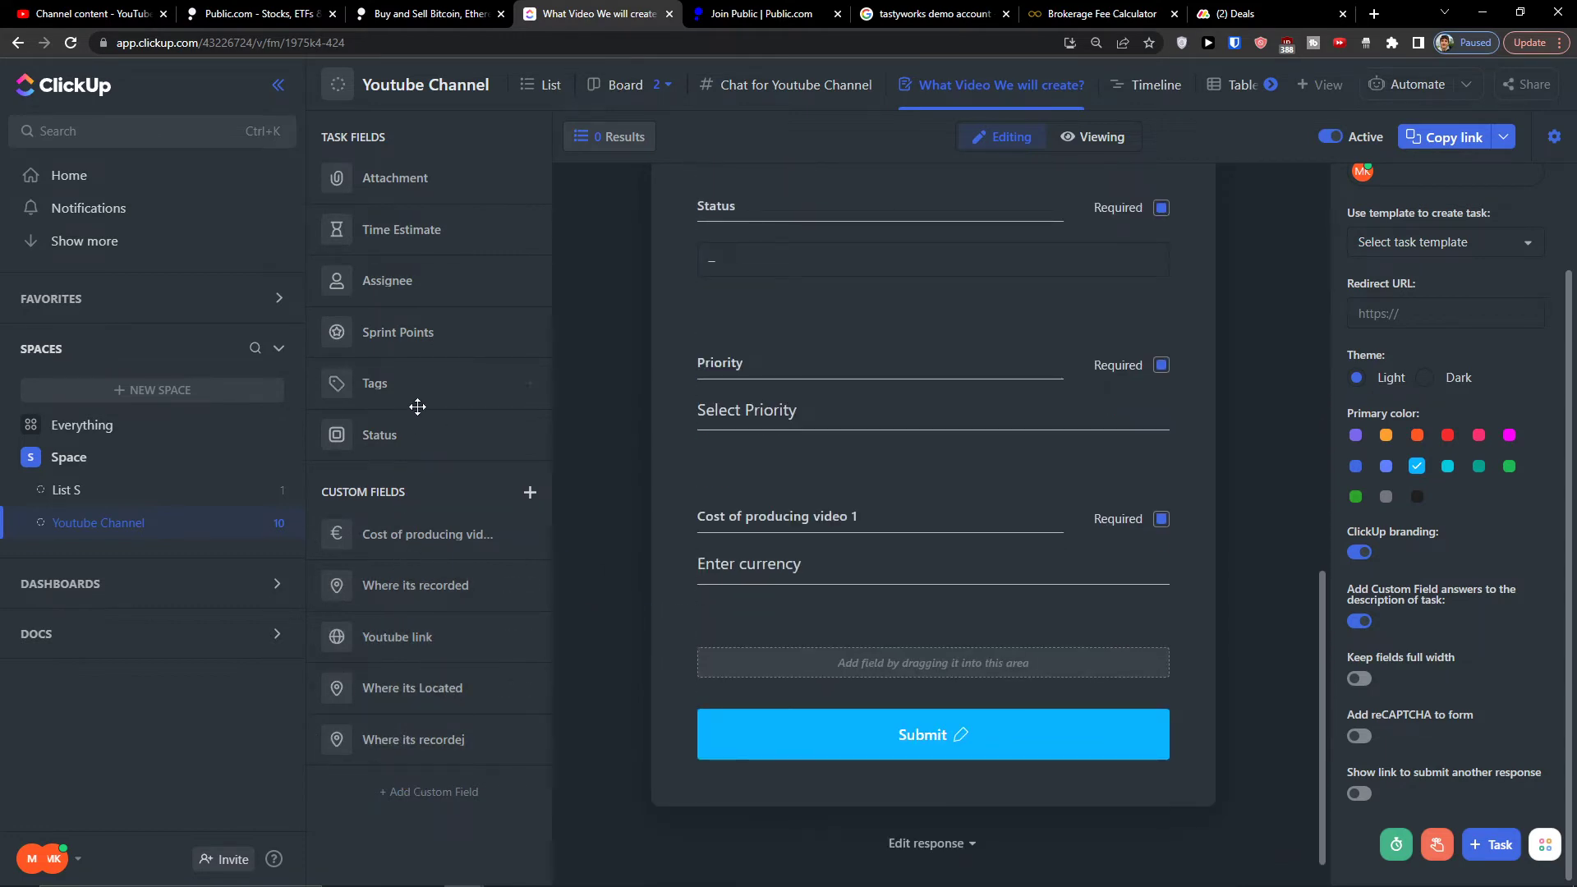
pyautogui.scroll(10, 655, 404)
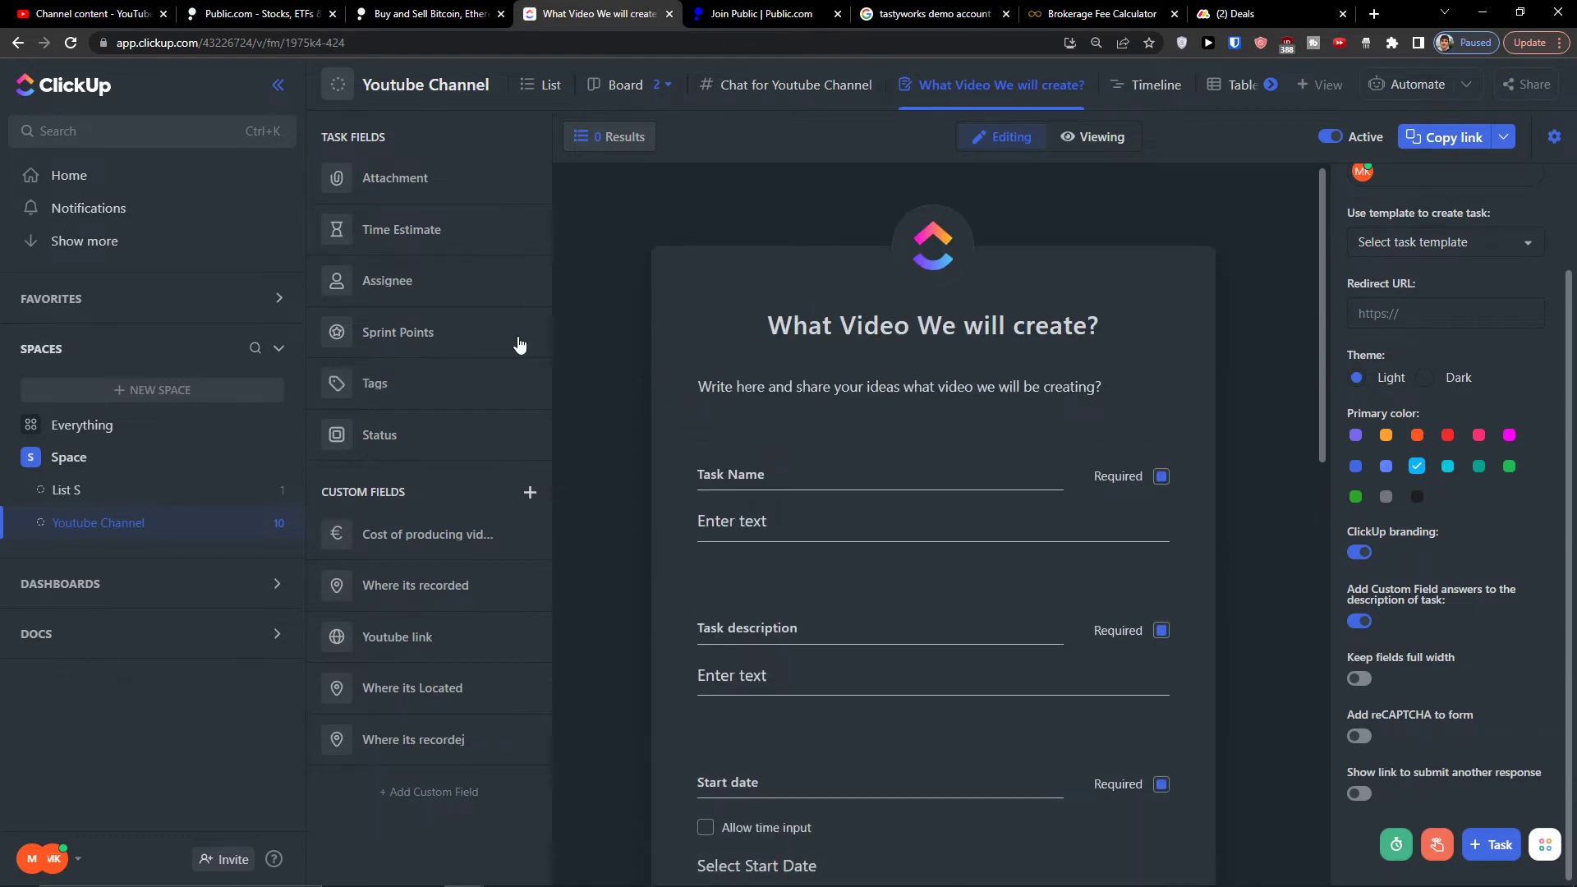
pyautogui.click(928, 245)
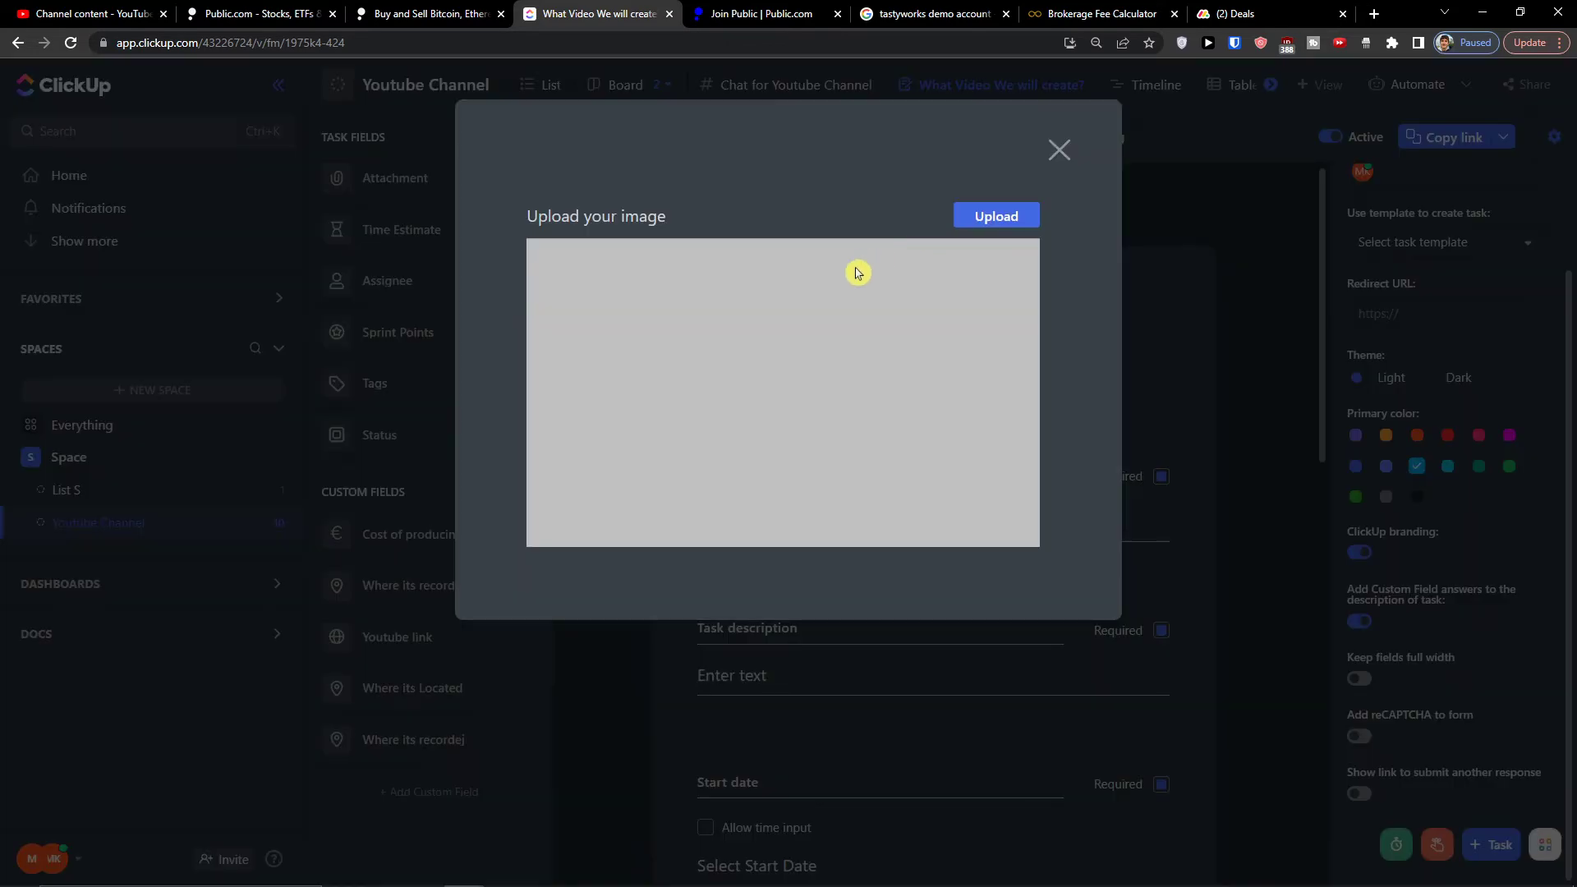
pyautogui.click(990, 222)
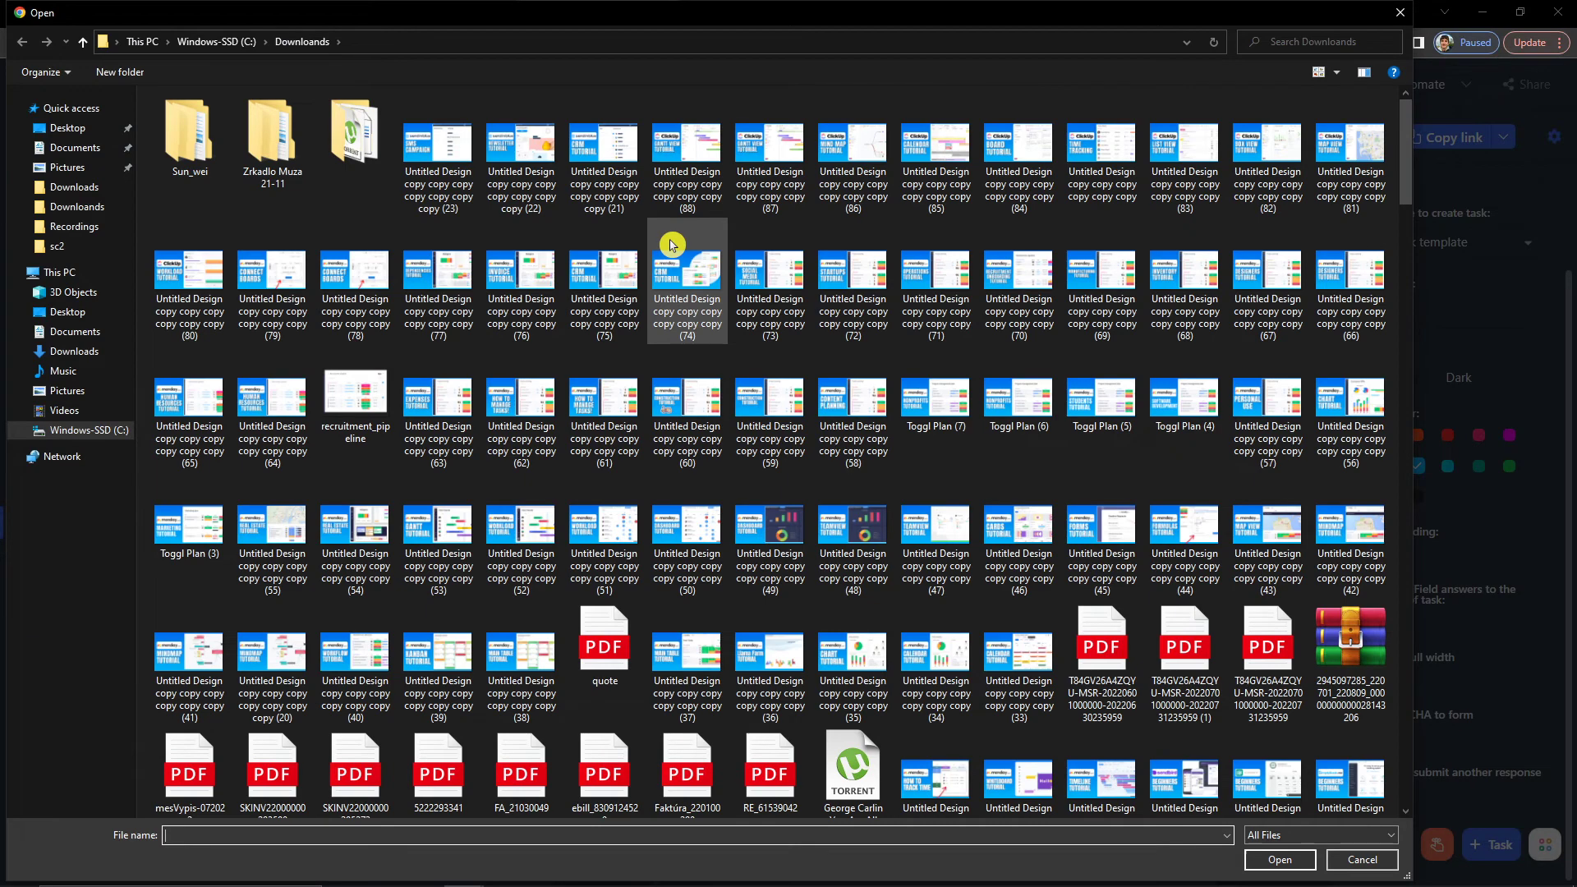
pyautogui.scroll(-10, 671, 244)
pyautogui.click(515, 590)
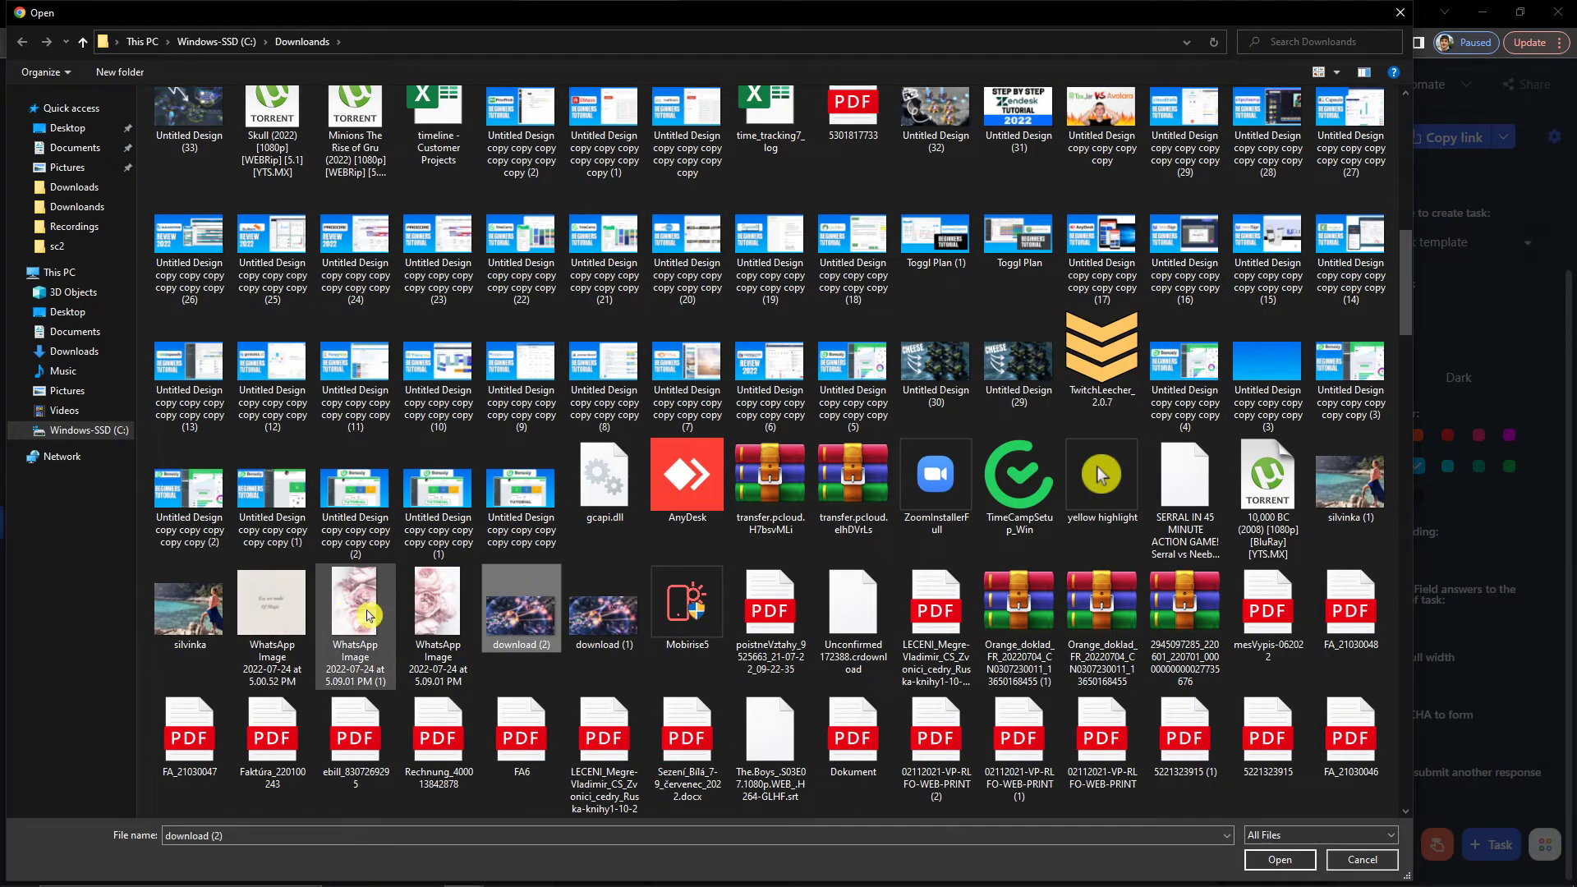
pyautogui.doubleClick(556, 606)
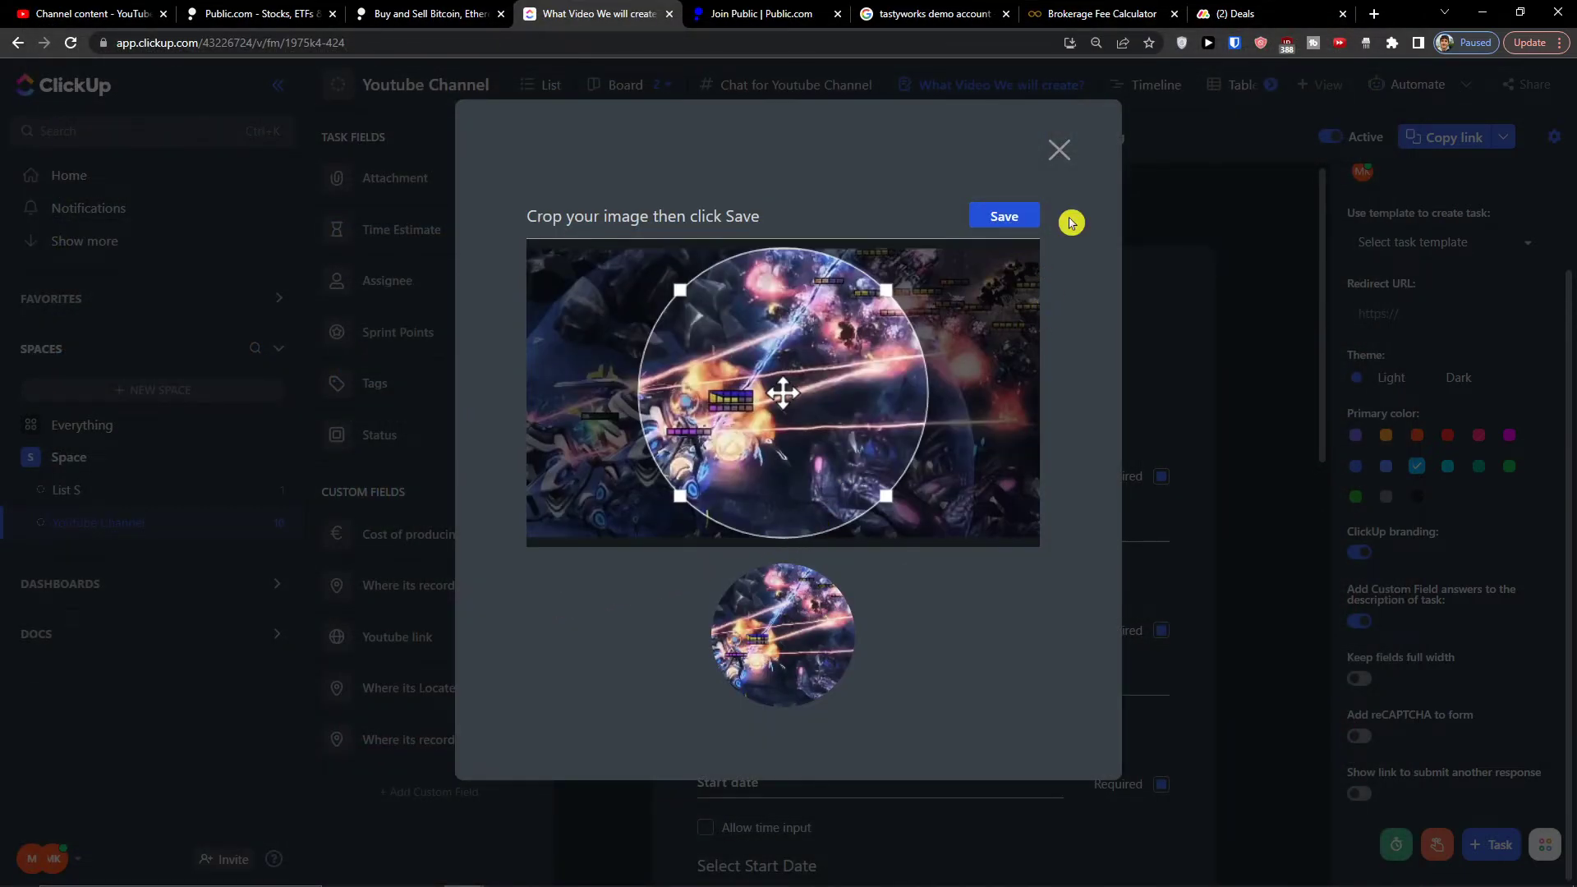
pyautogui.click(995, 216)
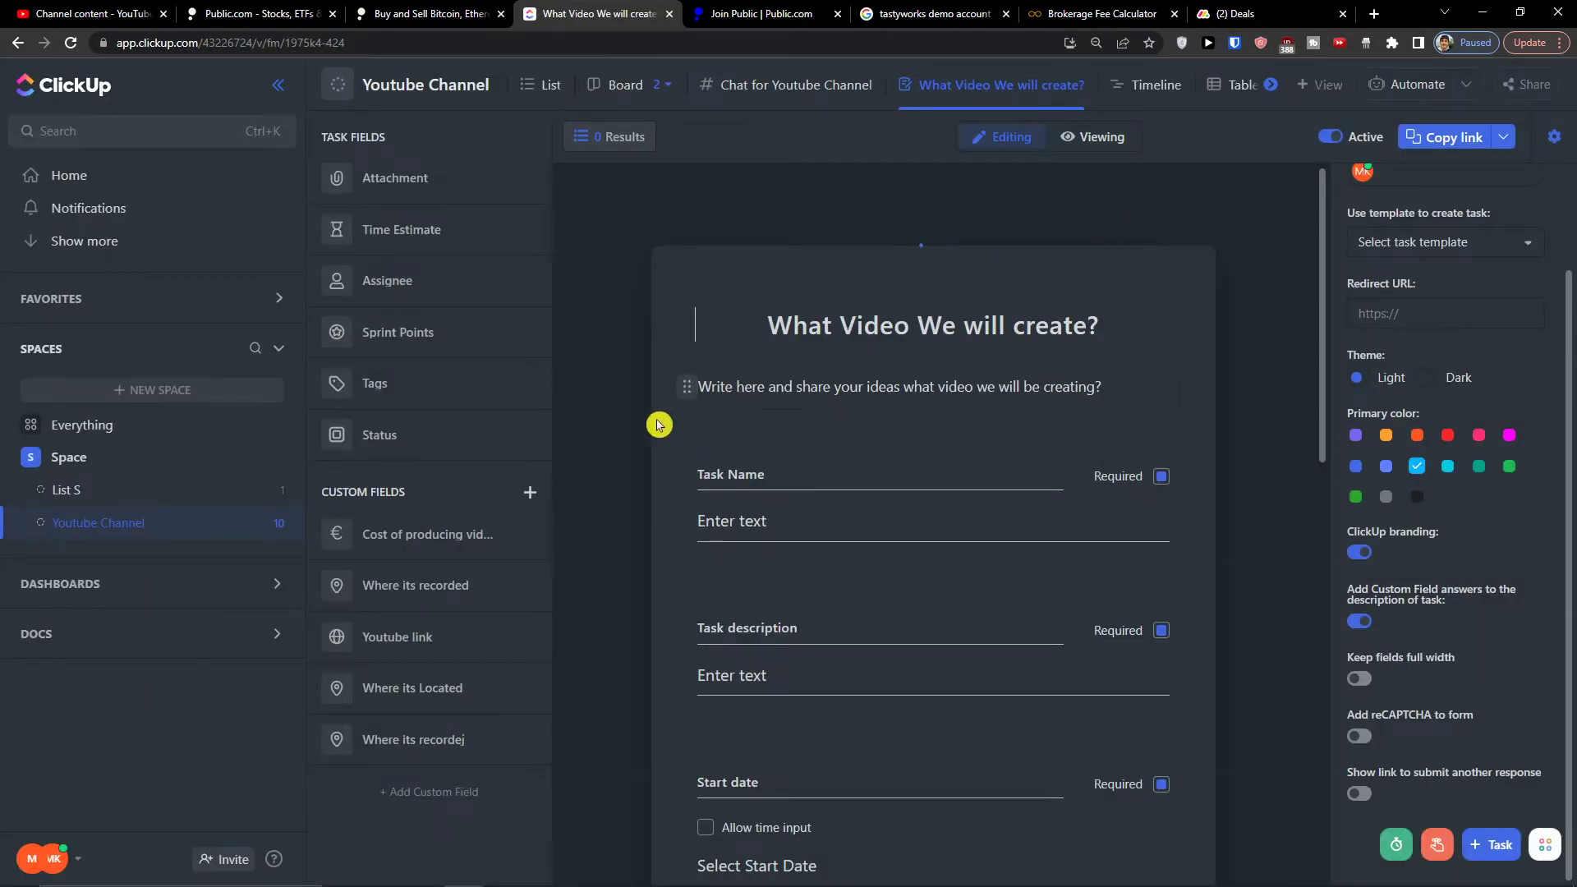
pyautogui.scroll(-1, 637, 431)
pyautogui.scroll(2, 637, 431)
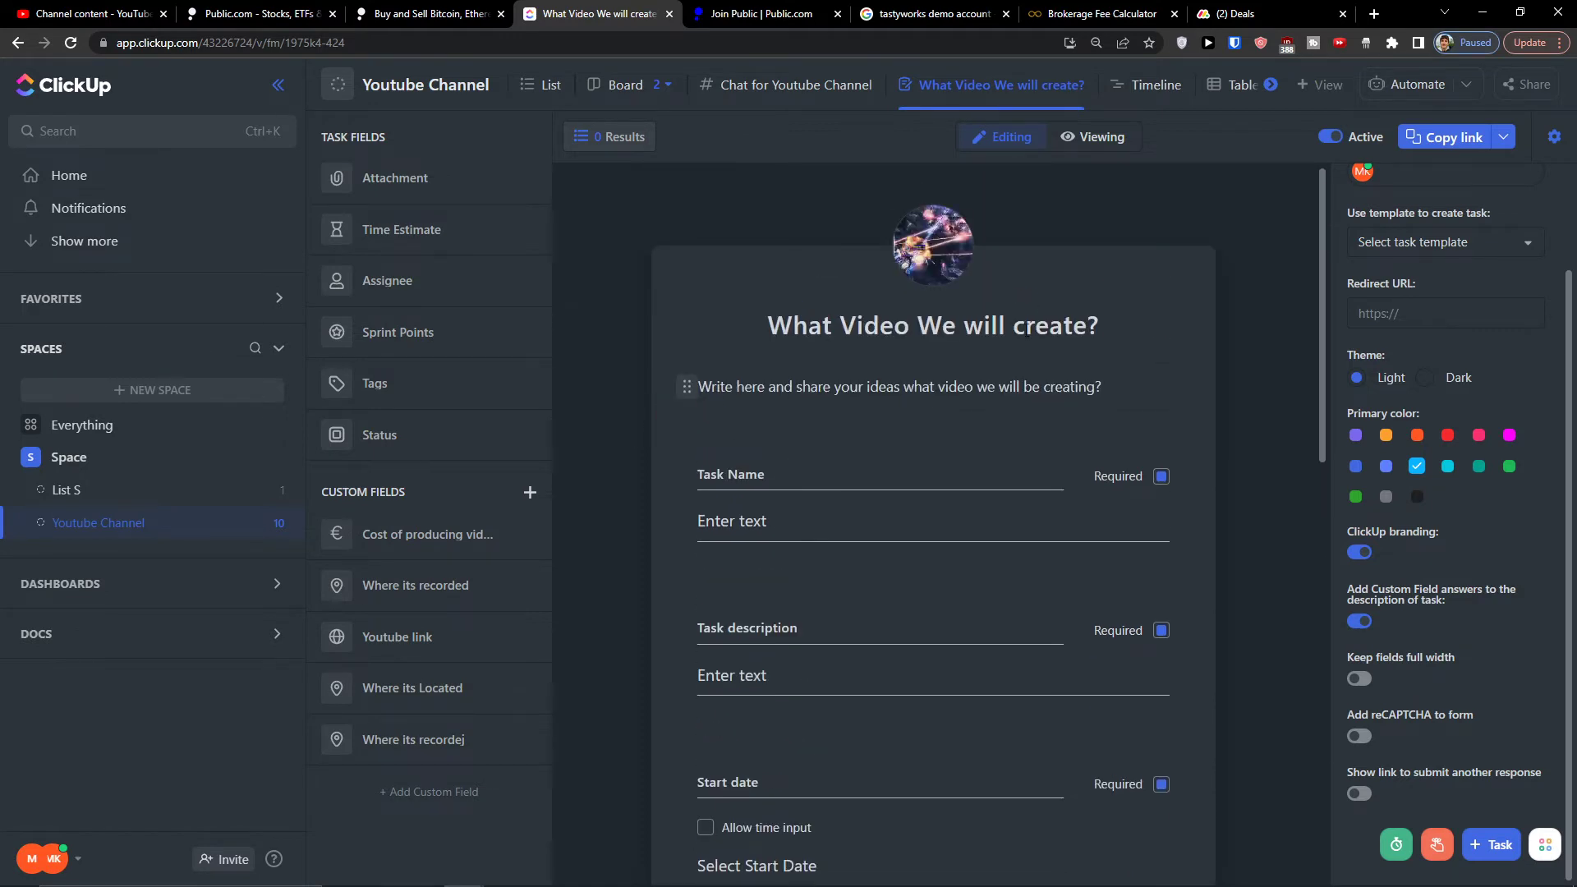
# Preview the form and check its logo, title, description and fields down to the Submit button
pyautogui.scroll(-2, 968, 462)
pyautogui.scroll(-2, 968, 461)
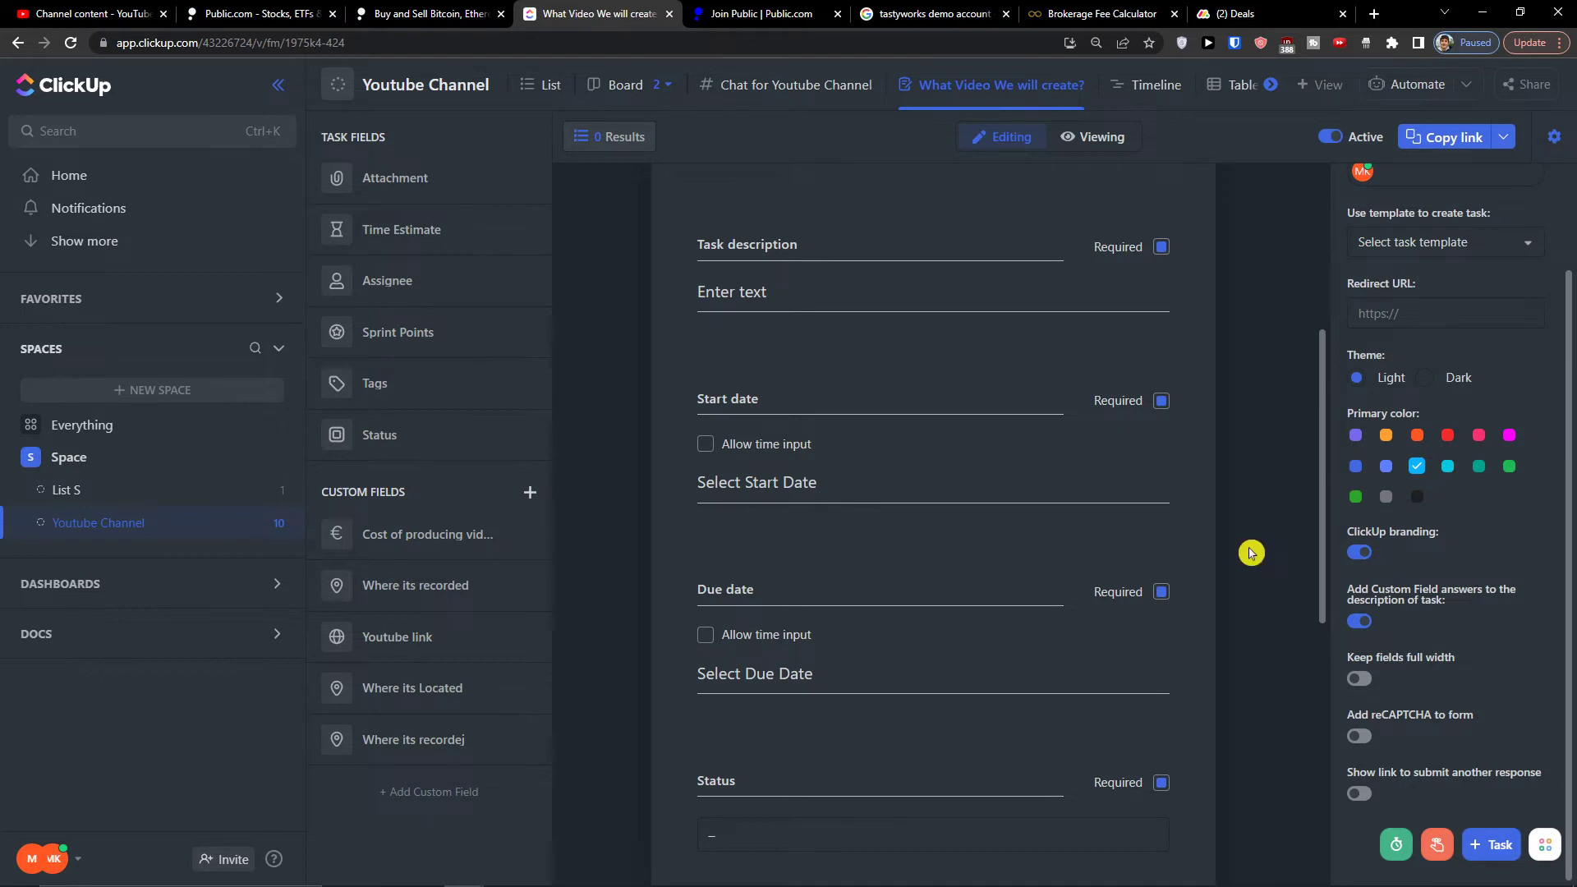
pyautogui.click(1096, 138)
pyautogui.scroll(-4, 986, 328)
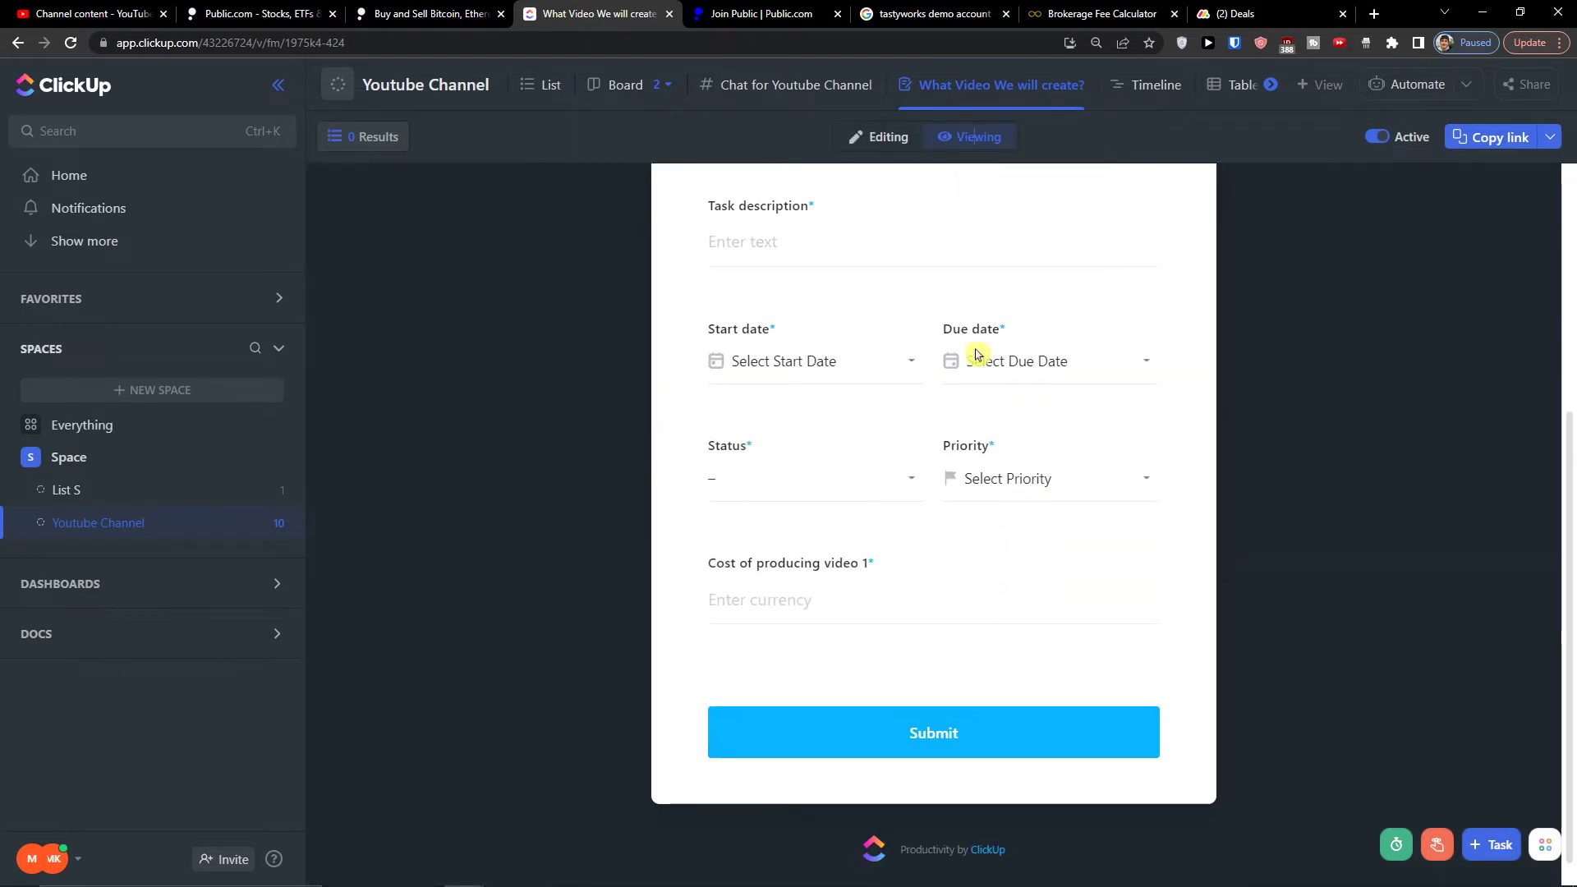
pyautogui.scroll(4, 828, 460)
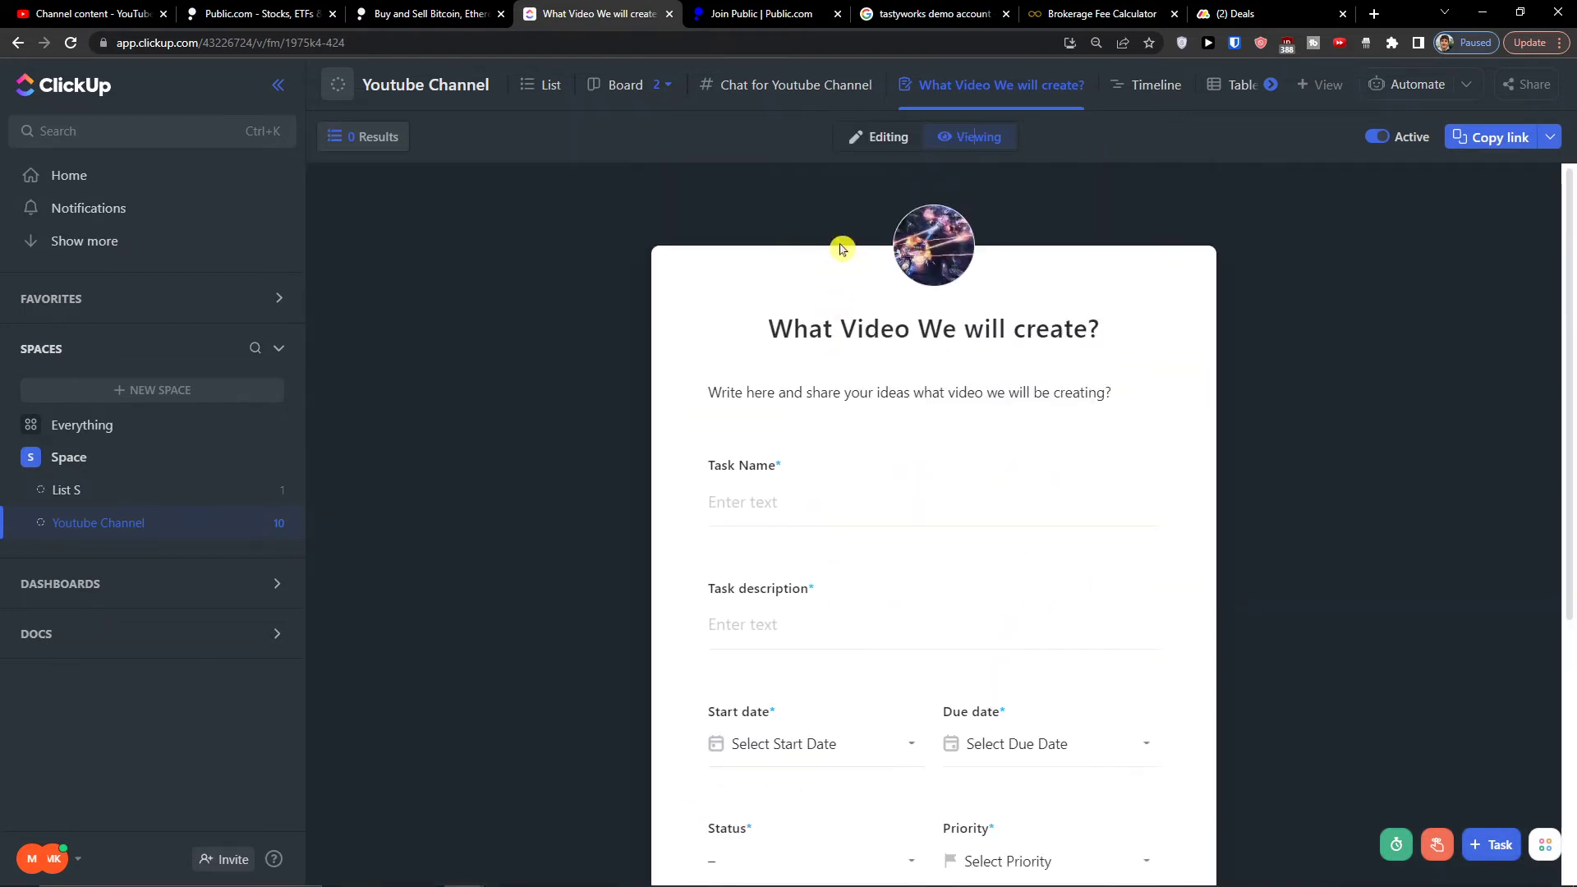
# Turn on Keep fields full width for the form and check the field layout in the preview
pyautogui.click(866, 152)
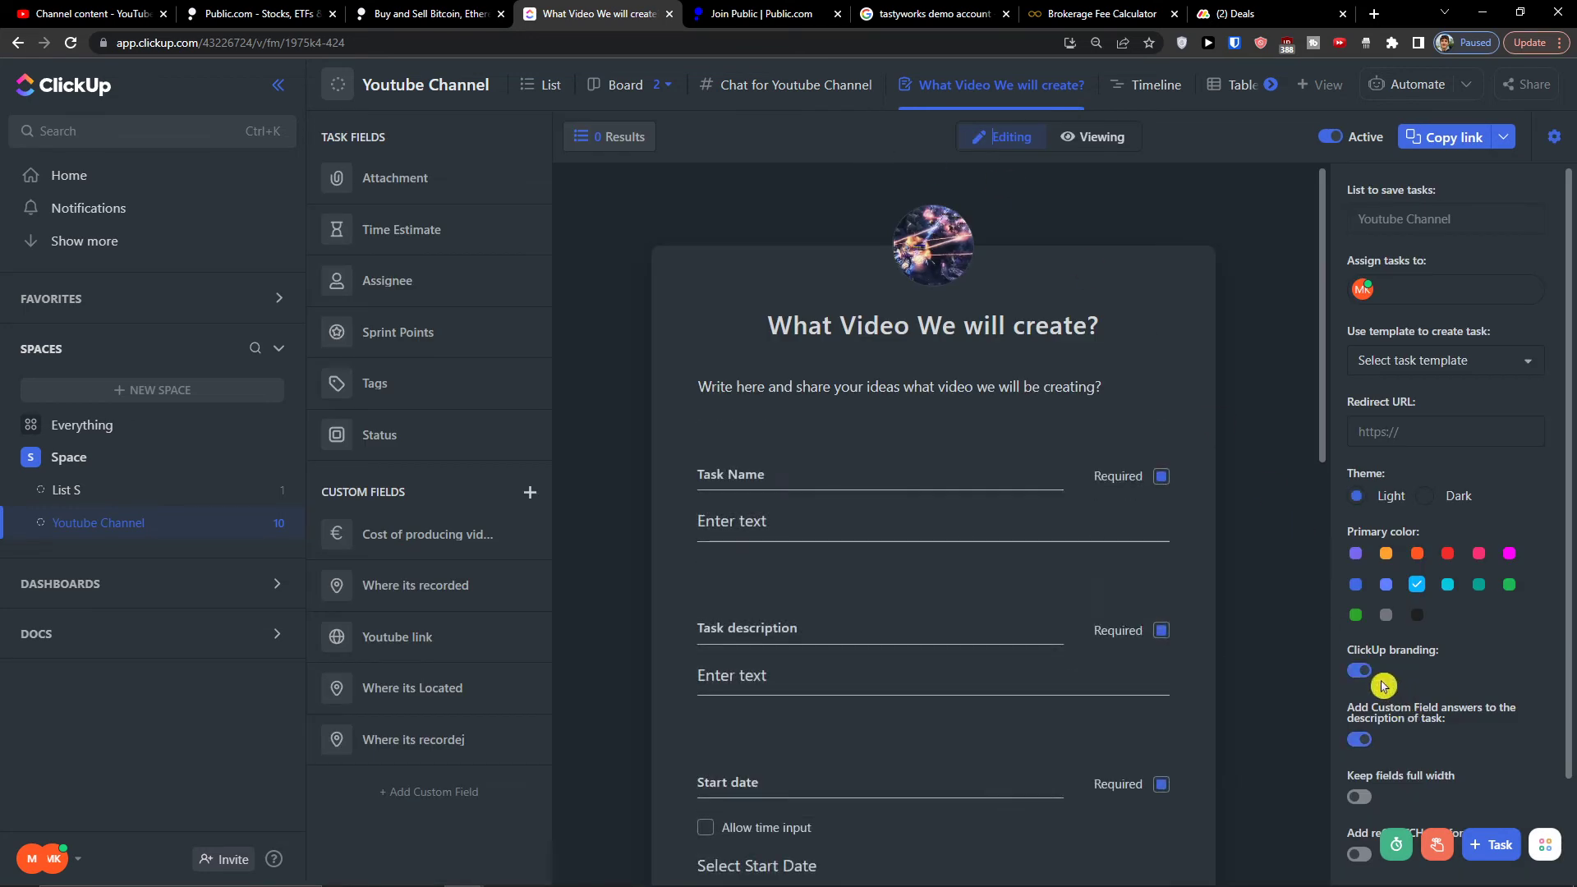
pyautogui.scroll(-2, 1351, 697)
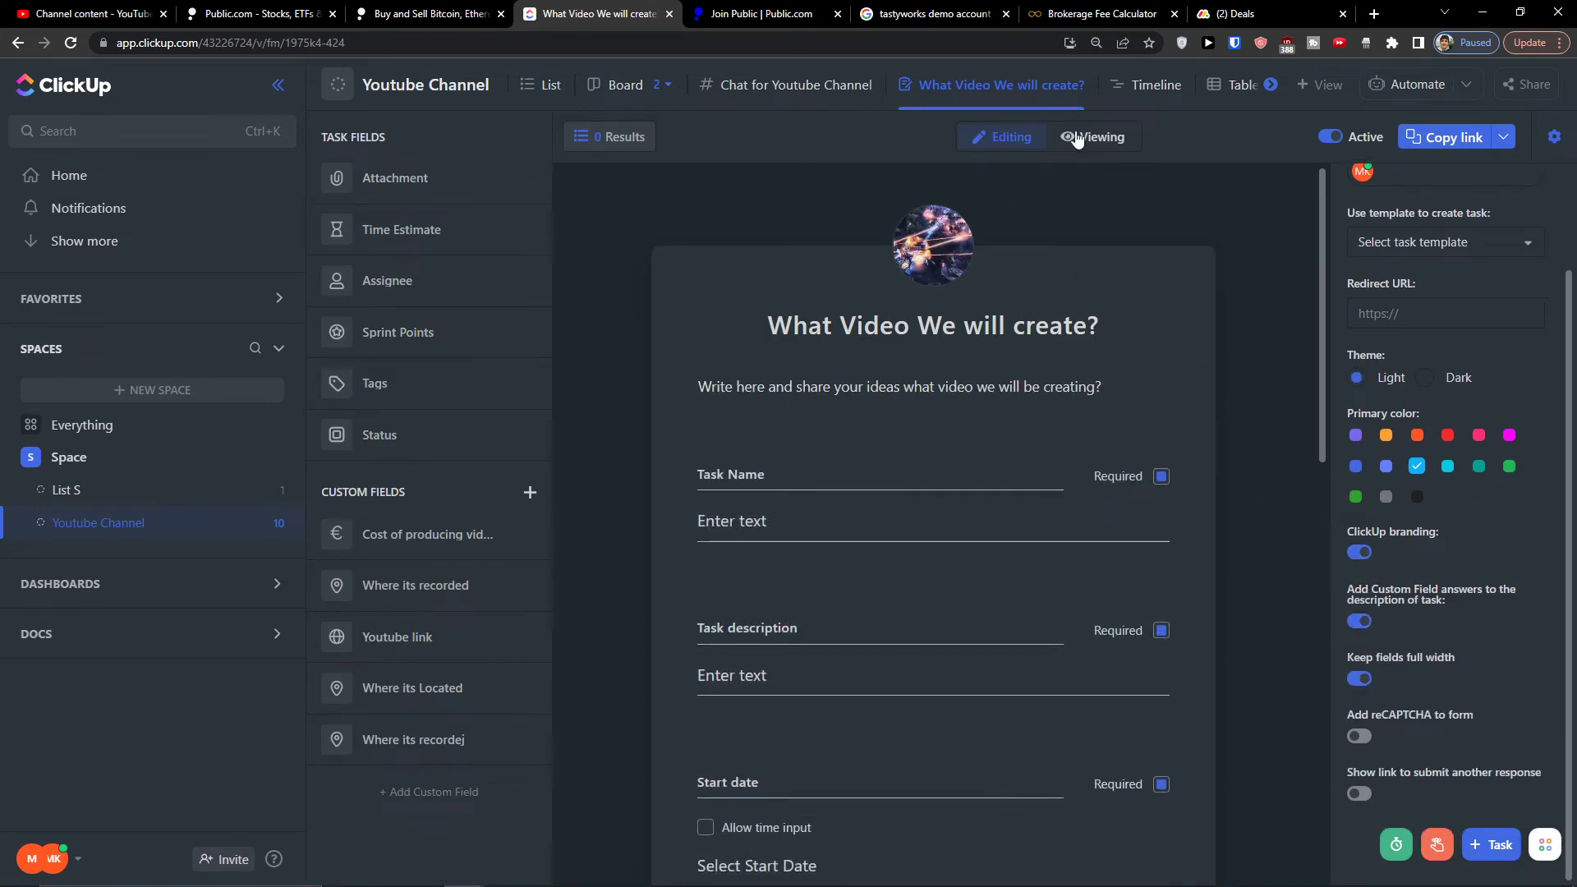
pyautogui.click(1077, 137)
pyautogui.scroll(-5, 905, 427)
pyautogui.scroll(-2, 852, 408)
pyautogui.scroll(4, 844, 408)
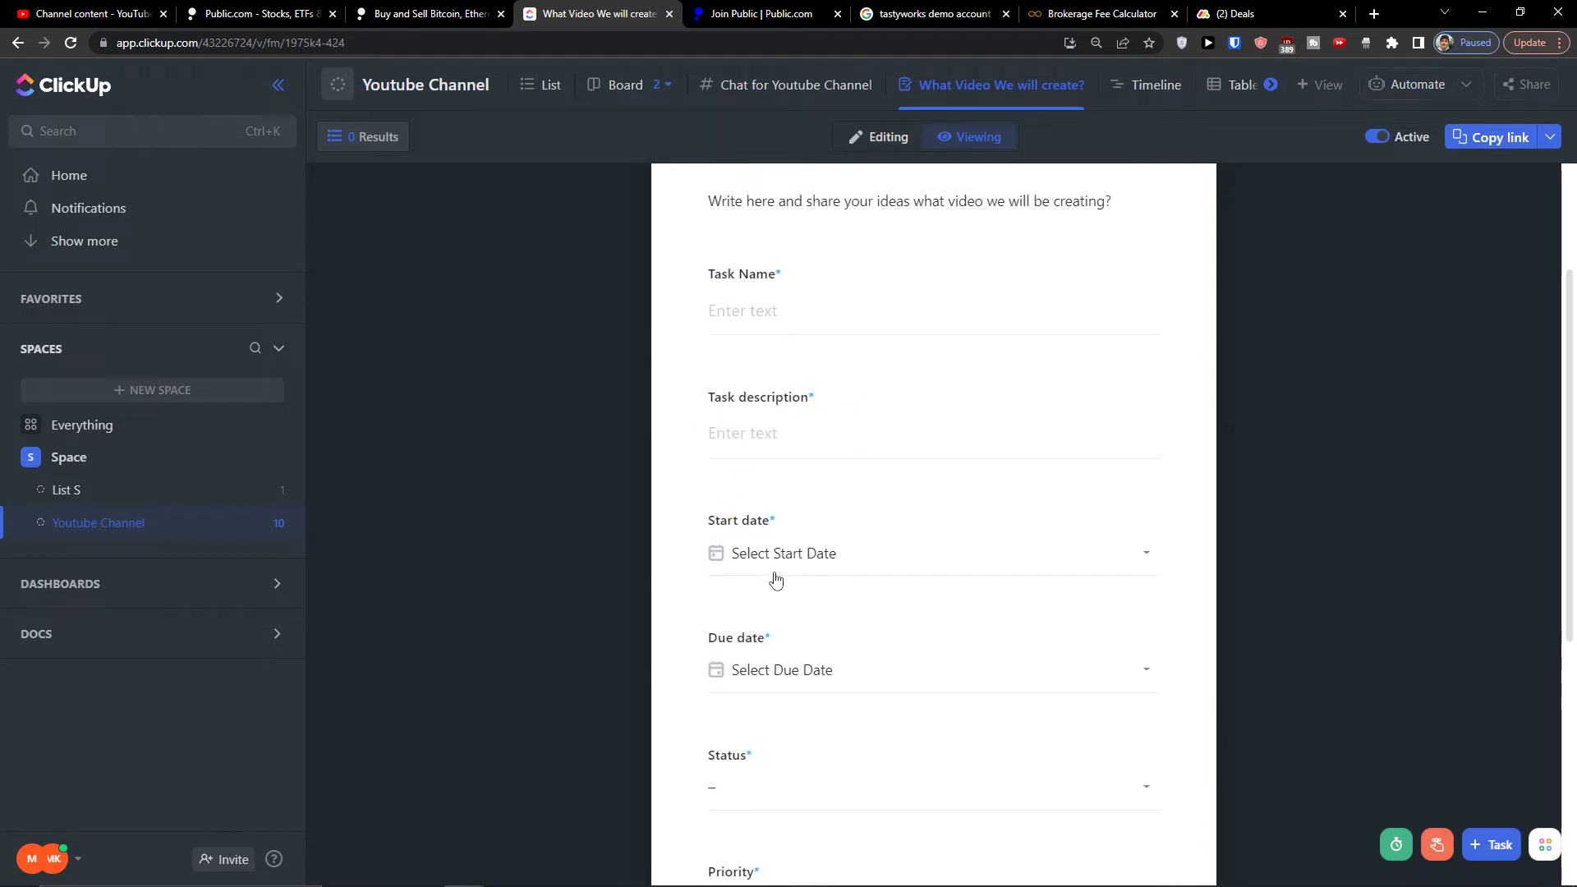
pyautogui.scroll(-2, 819, 689)
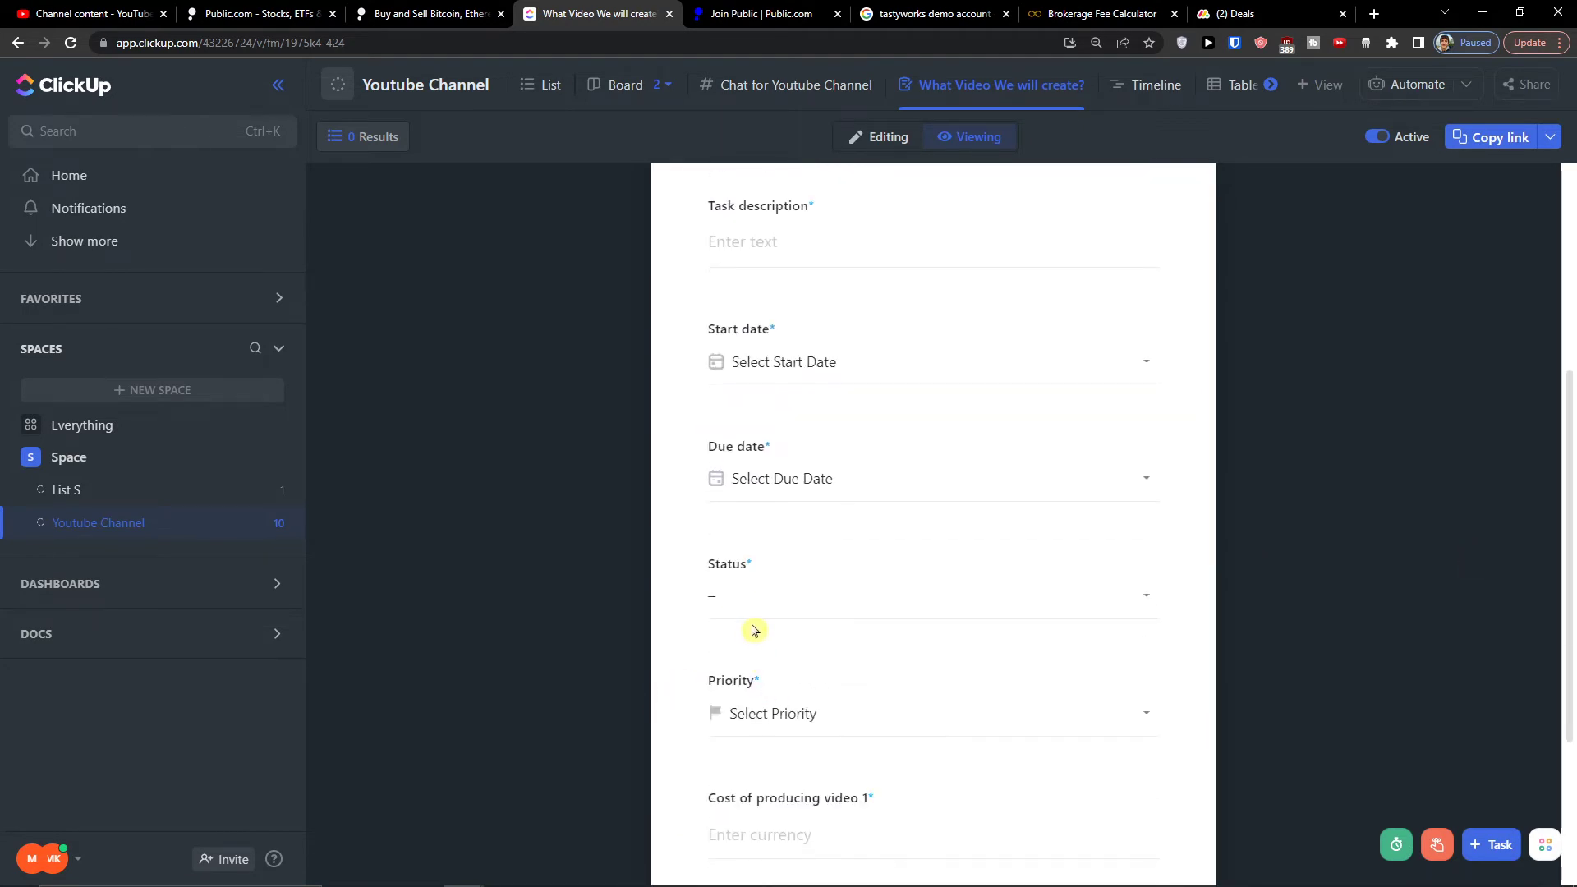
pyautogui.scroll(4, 753, 620)
# Turn off Keep fields full width and add reCAPTCHA to the form, checking it in the preview
pyautogui.click(878, 140)
pyautogui.scroll(-2, 1343, 688)
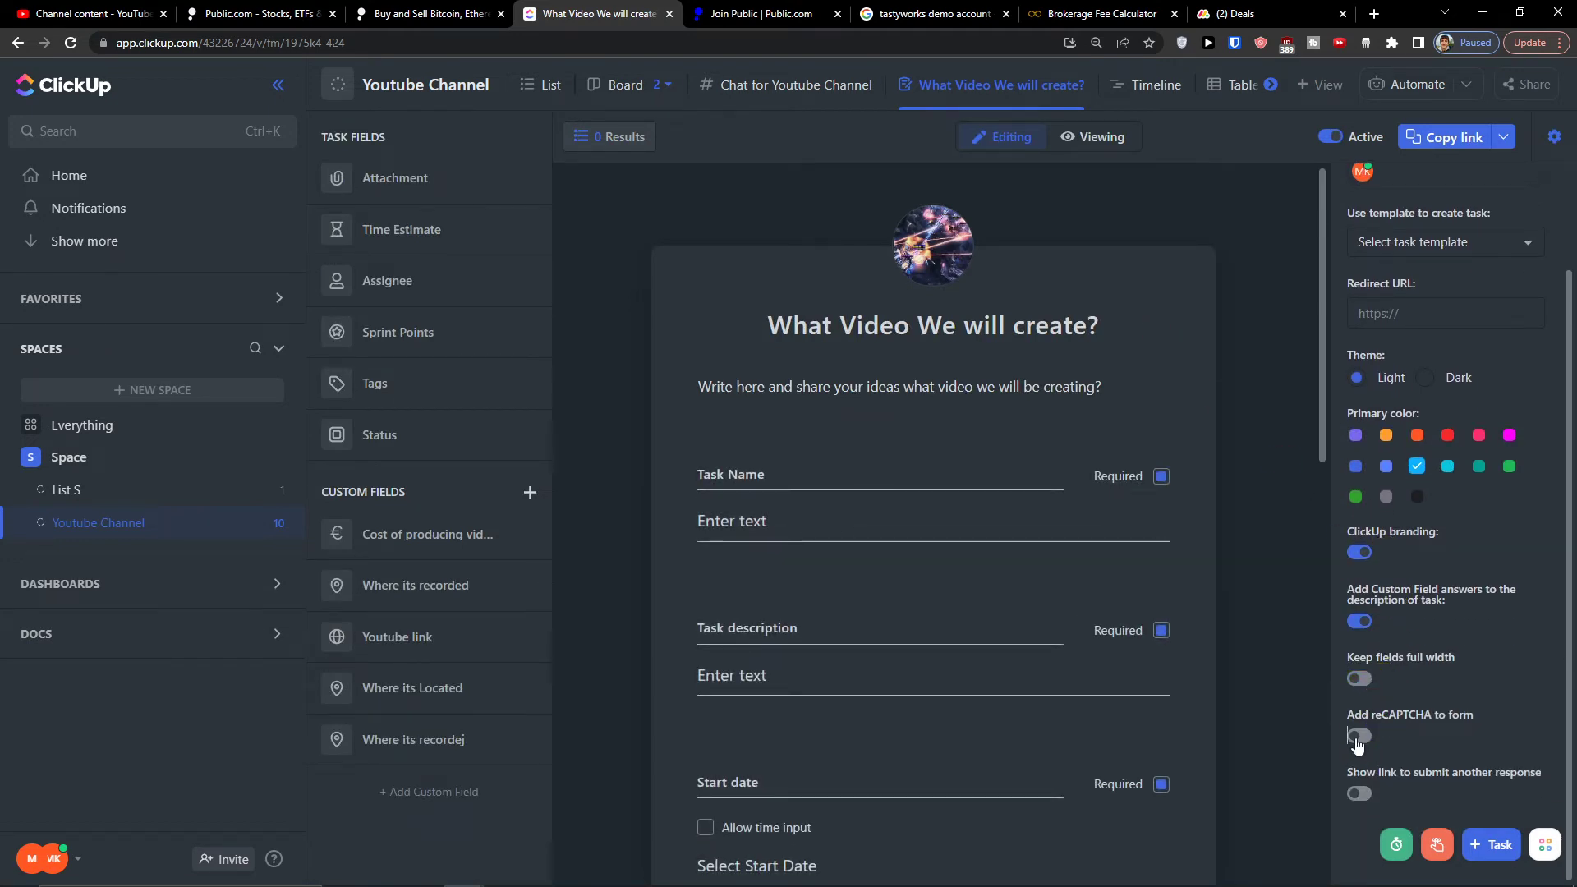
pyautogui.click(1101, 138)
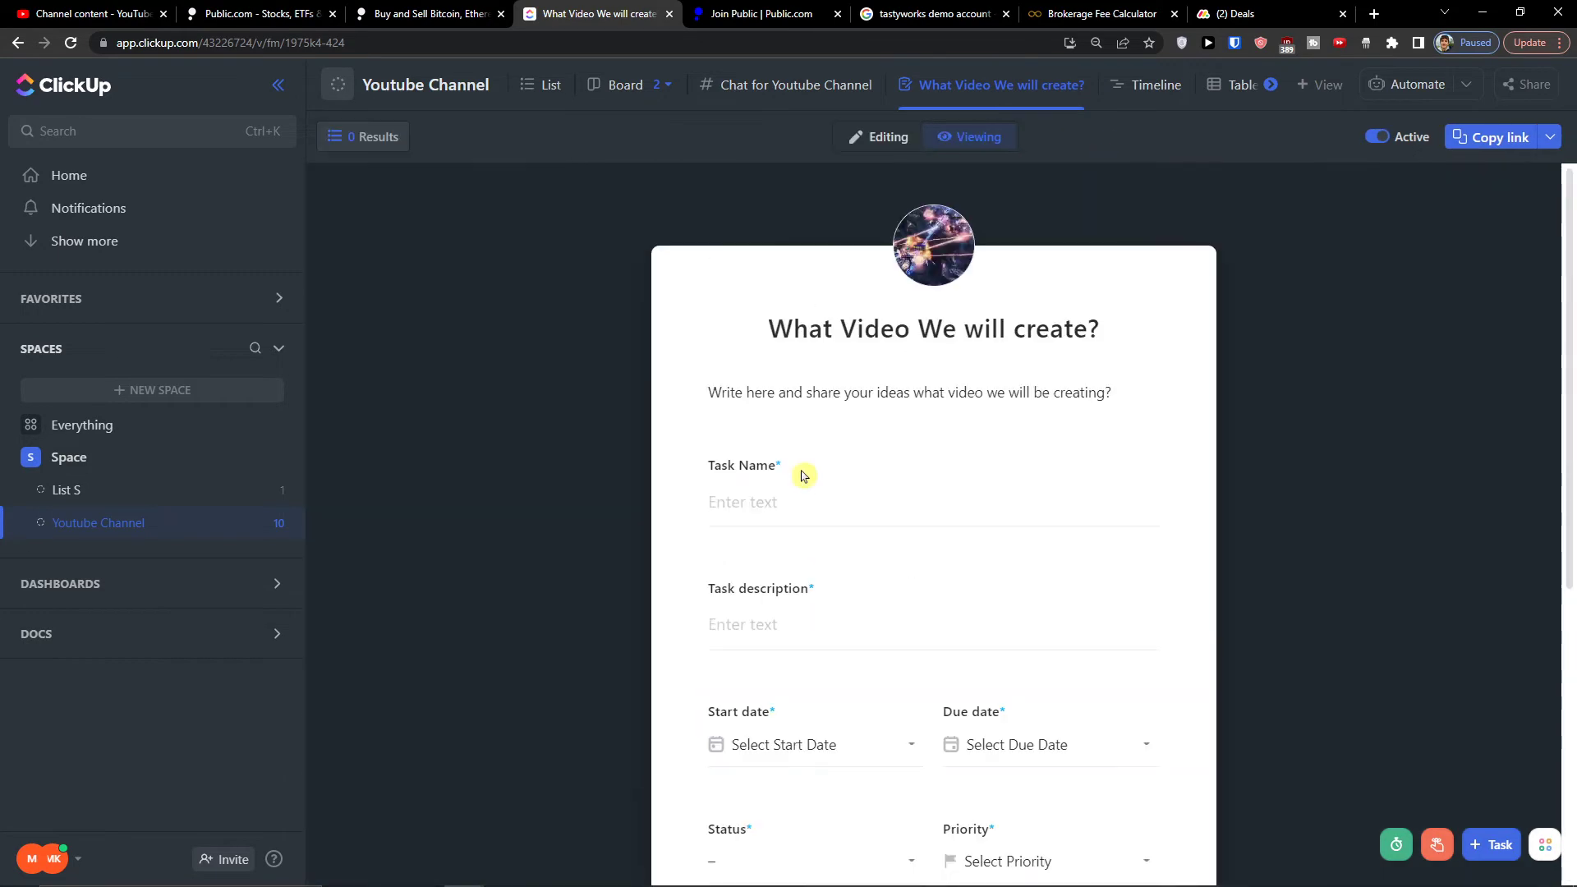
pyautogui.scroll(-5, 803, 472)
pyautogui.scroll(5, 821, 575)
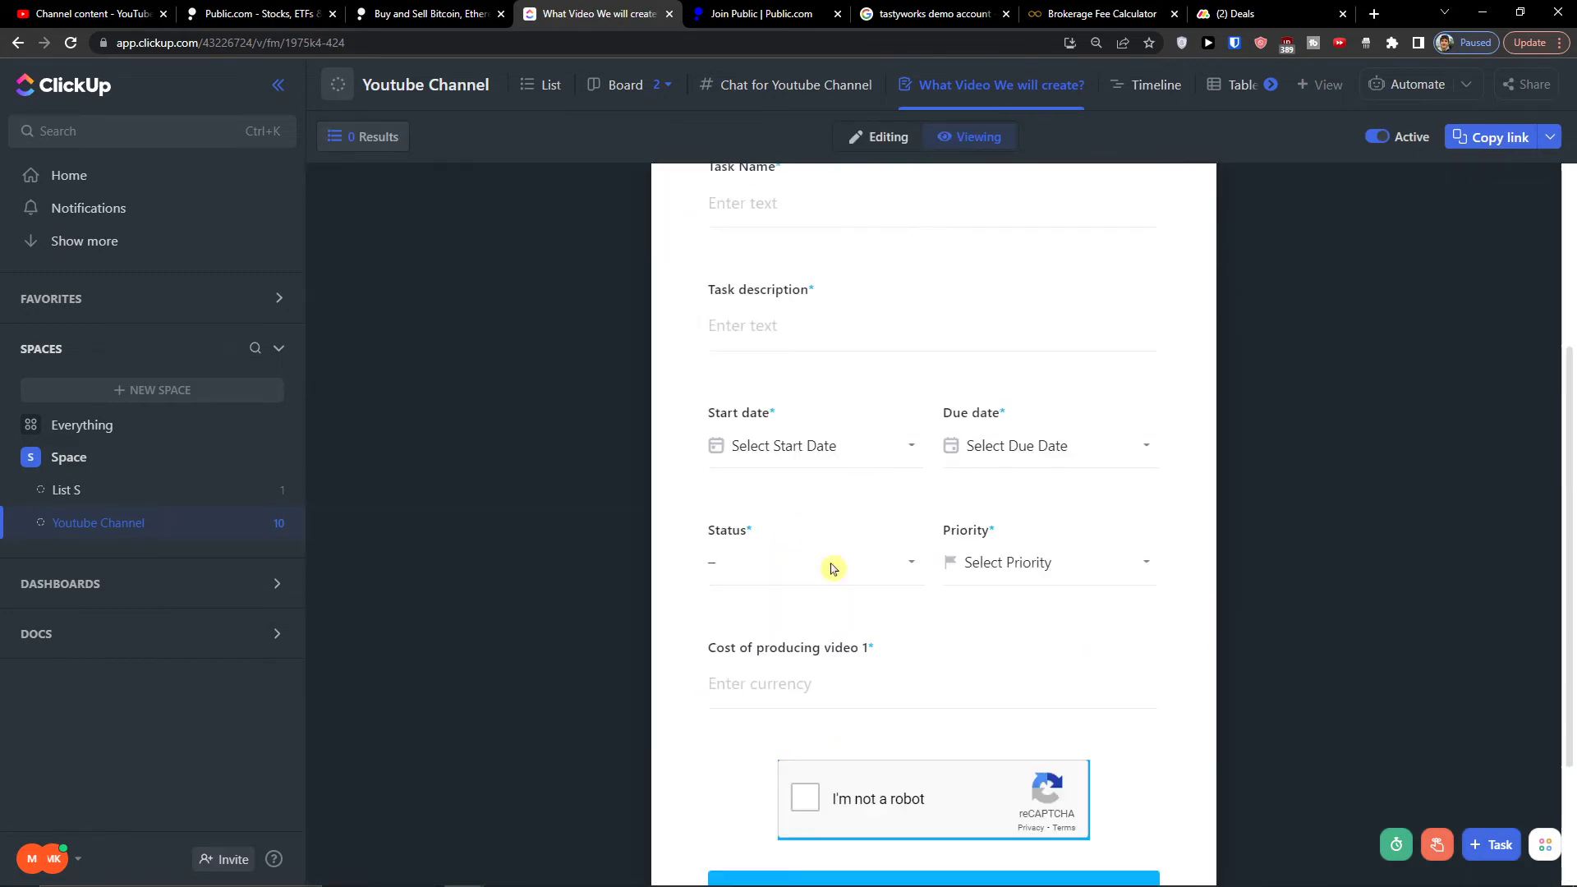
# Enable showing a link to submit another response, and look through the form preview
pyautogui.click(864, 136)
pyautogui.scroll(-2, 1396, 657)
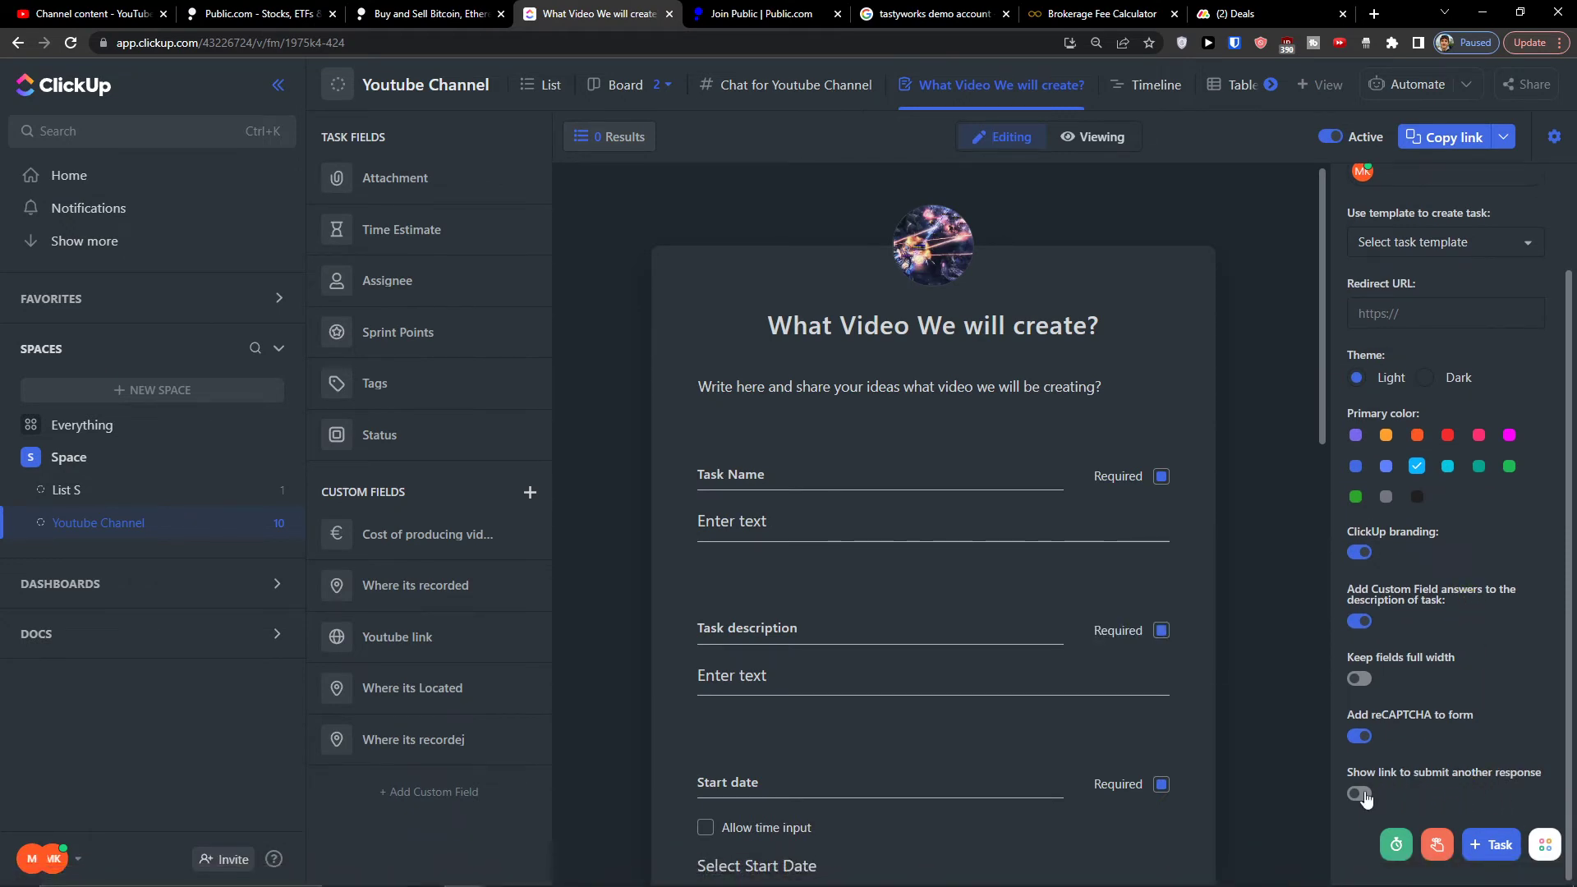
pyautogui.click(1068, 137)
pyautogui.scroll(-5, 1002, 329)
pyautogui.scroll(5, 986, 362)
pyautogui.scroll(-5, 983, 388)
pyautogui.scroll(5, 906, 356)
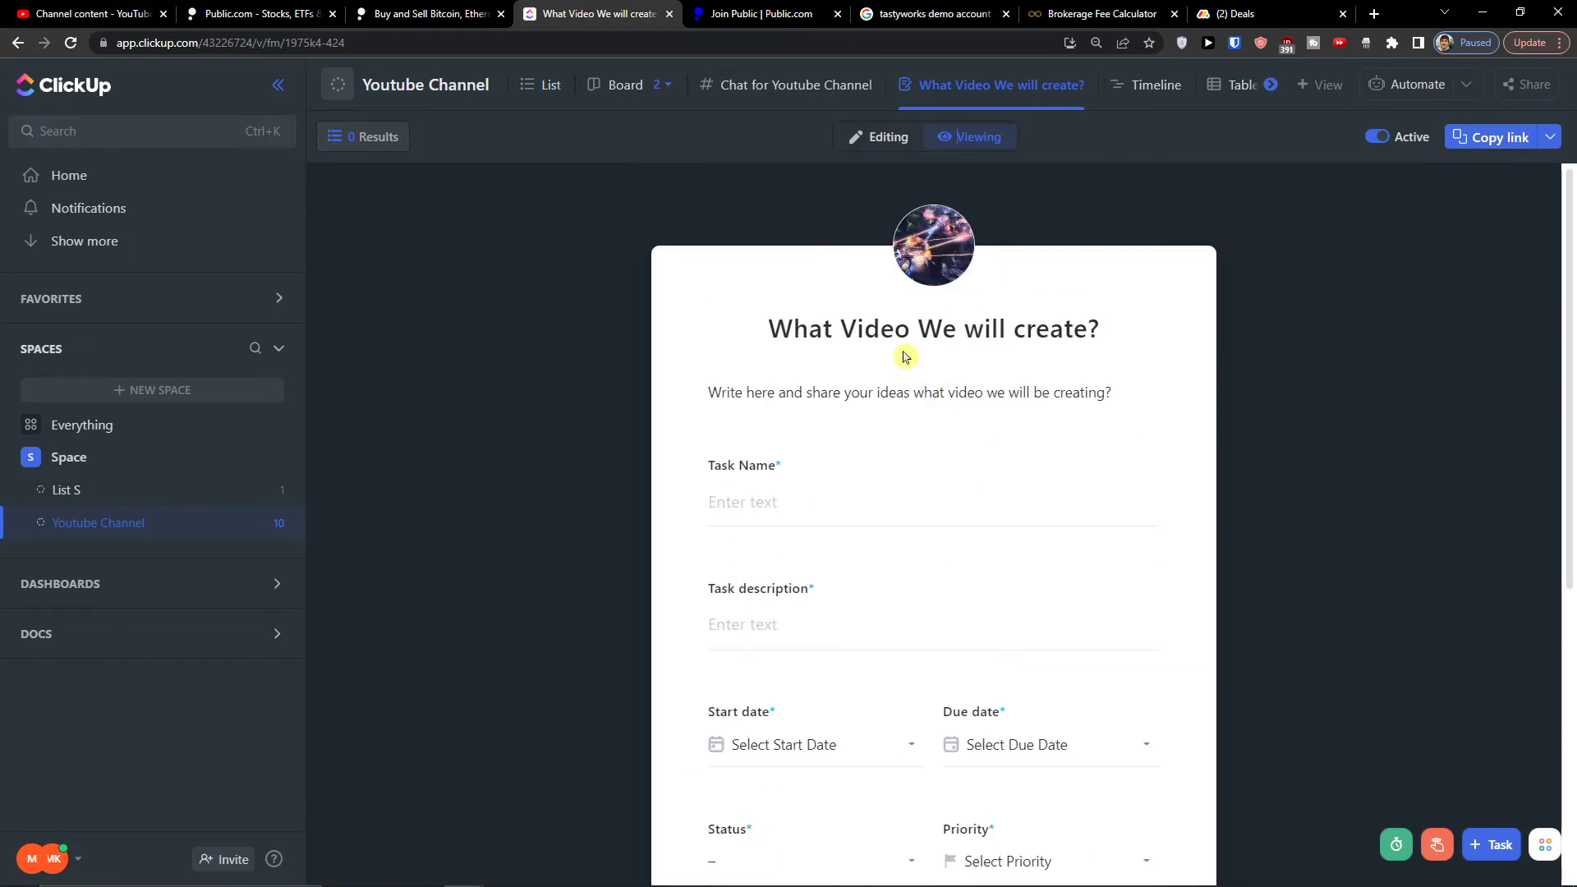
# Return to editing the form, copy its share link and look over the form's fields
pyautogui.click(854, 134)
pyautogui.scroll(-1, 1359, 809)
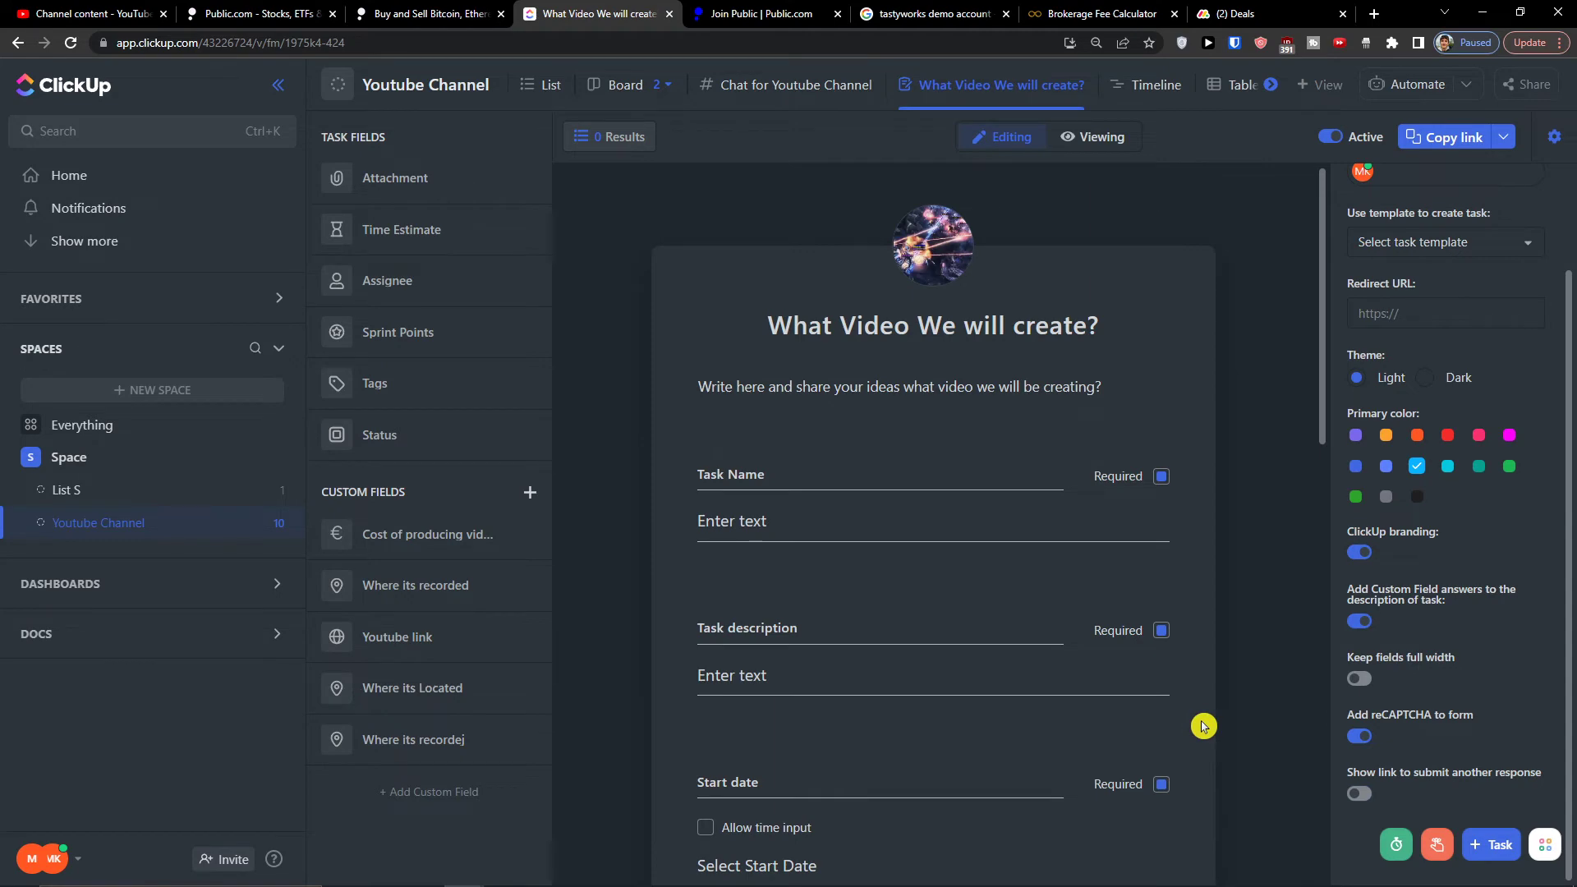
pyautogui.click(1433, 138)
pyautogui.scroll(-2, 998, 440)
pyautogui.scroll(-10, 985, 443)
pyautogui.scroll(8, 972, 452)
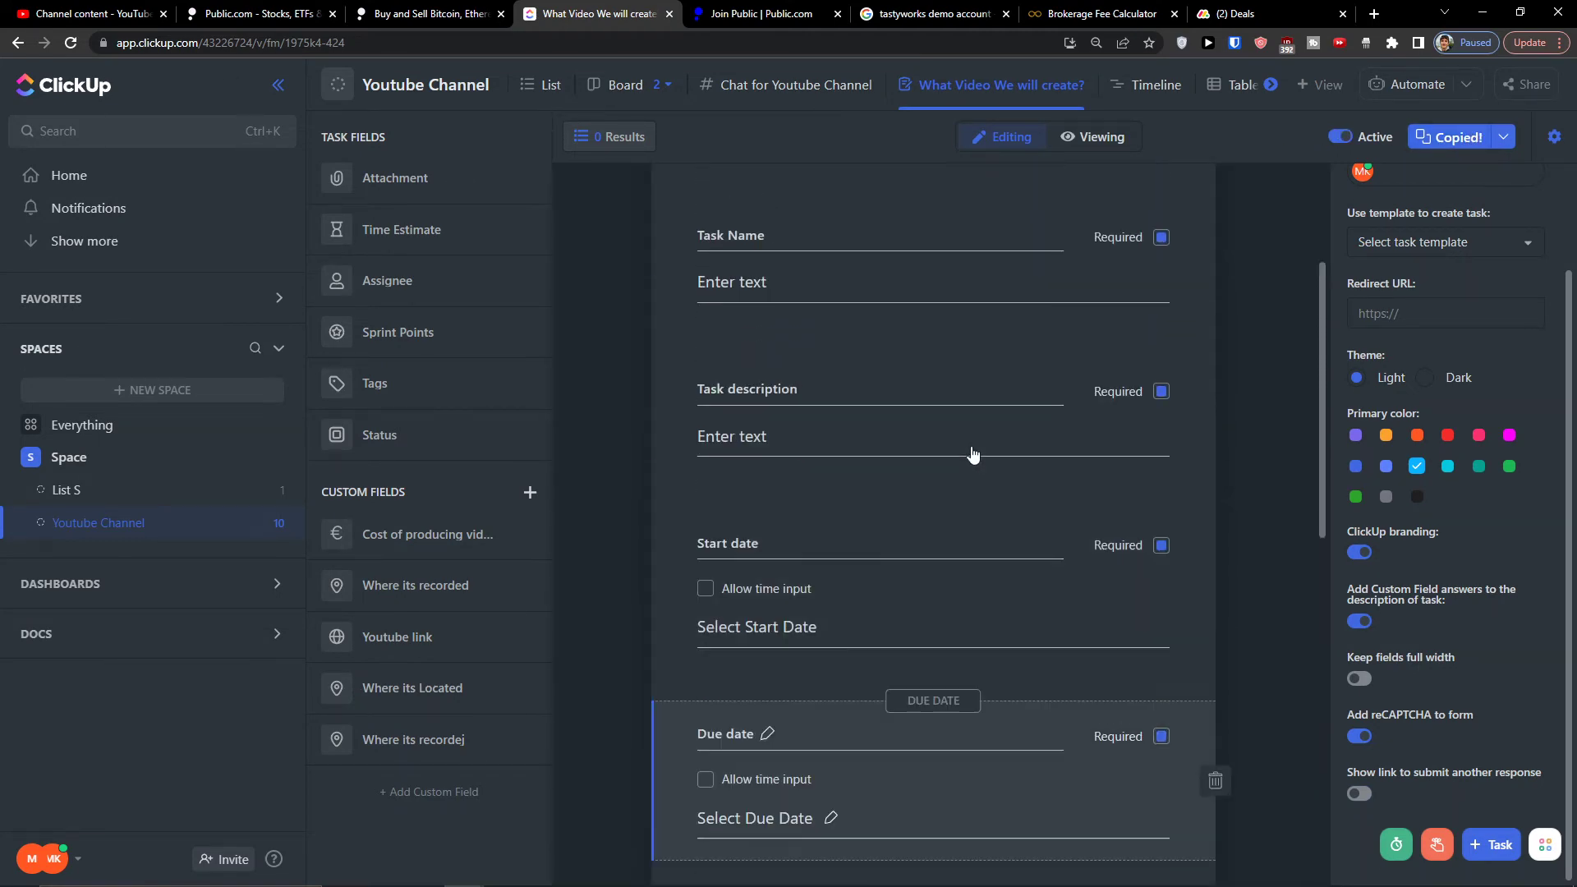
pyautogui.scroll(5, 972, 451)
pyautogui.scroll(2, 1437, 468)
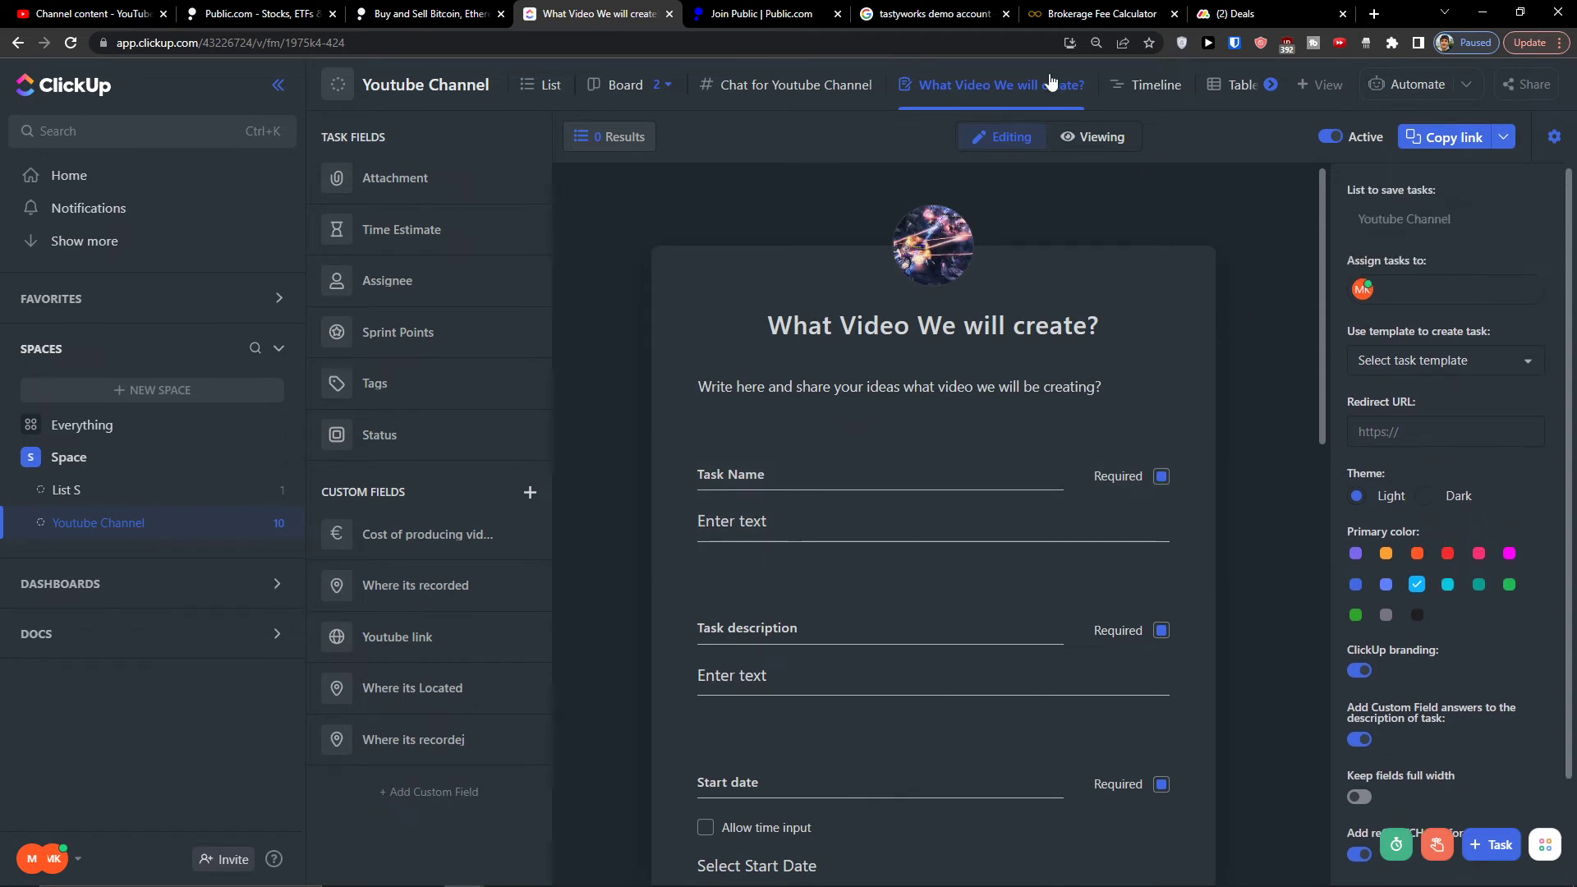
# Open the copied form link in a new browser tab and move that tab beside the ClickUp tab
pyautogui.click(1371, 13)
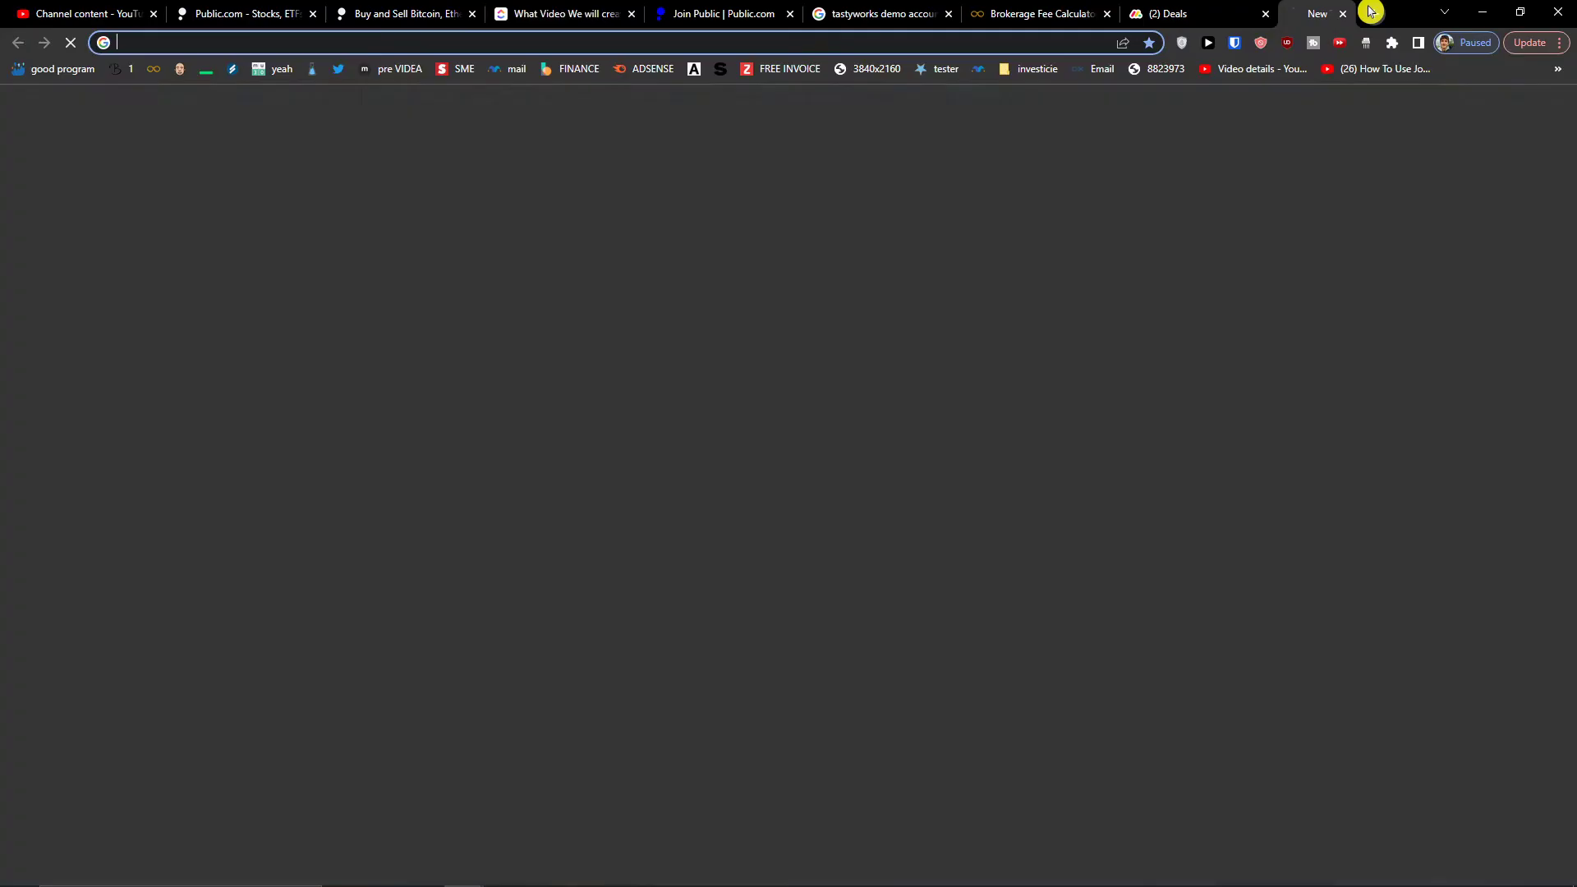
pyautogui.hotkey('ctrl', 'v')
pyautogui.press('Return')
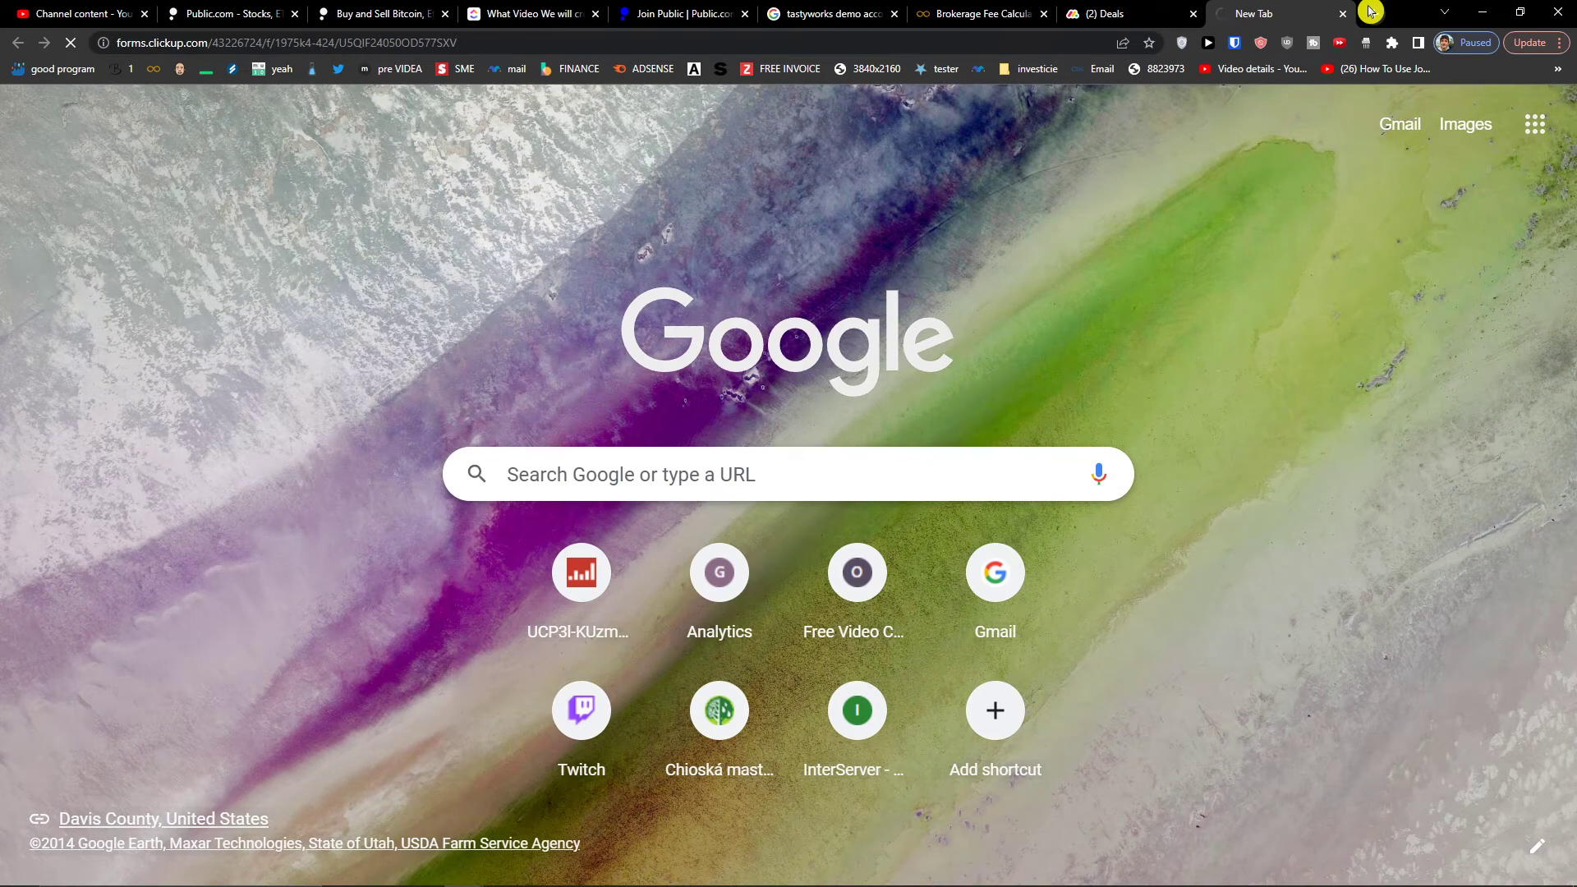
pyautogui.moveTo(1290, 12); pyautogui.dragTo(682, 13)
# Enter the task name "Youtube Video about clickup" and the description "In that video I would like to do preview of clickup task"
pyautogui.click(542, 460)
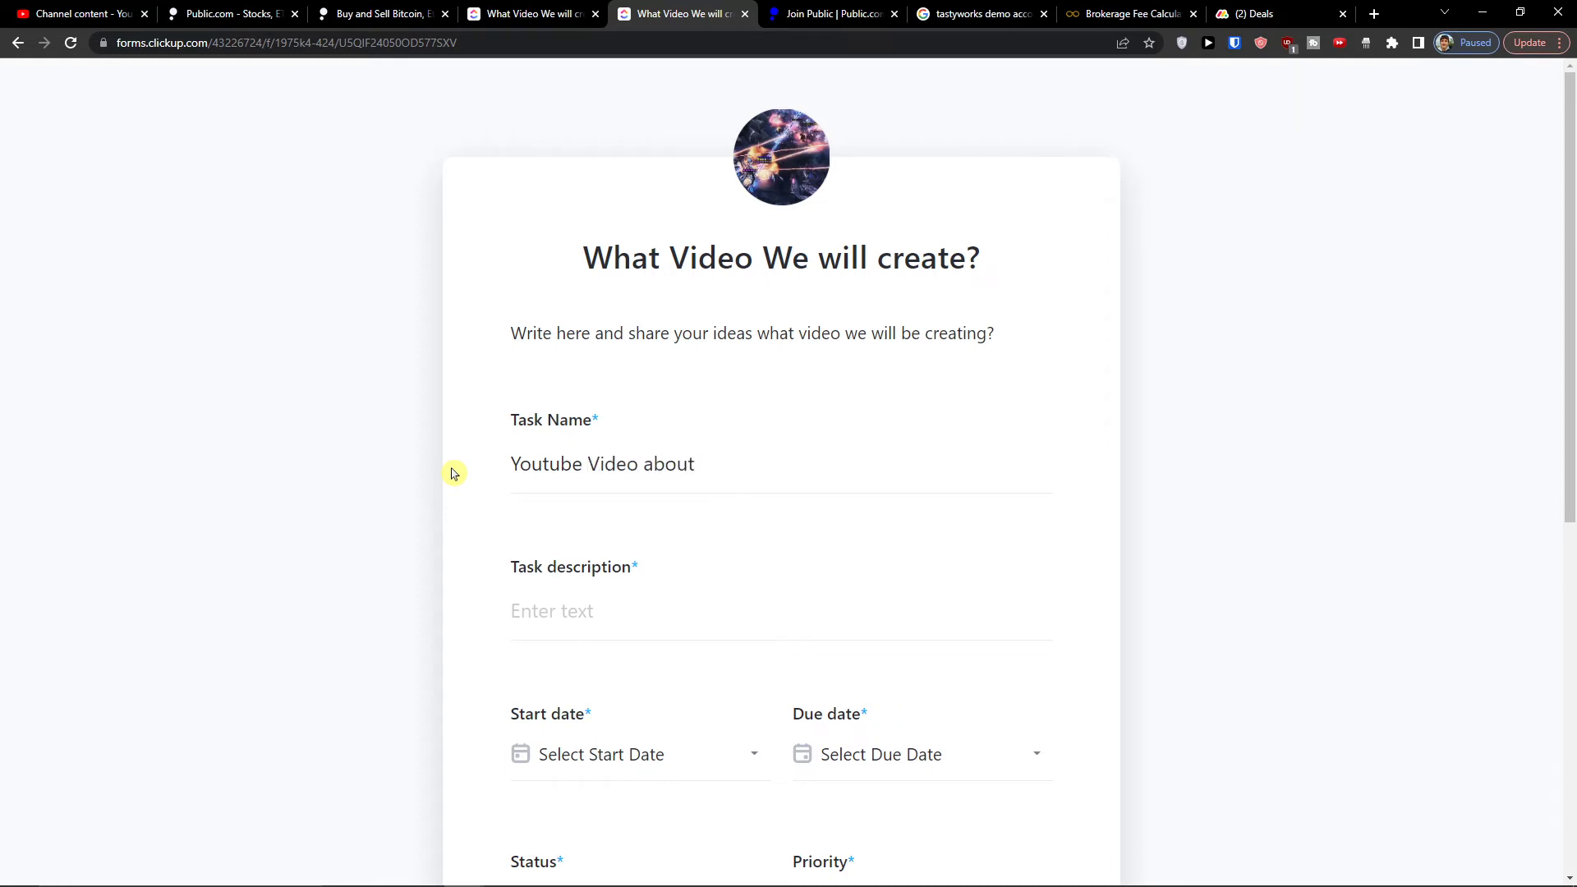
pyautogui.press('Tab')
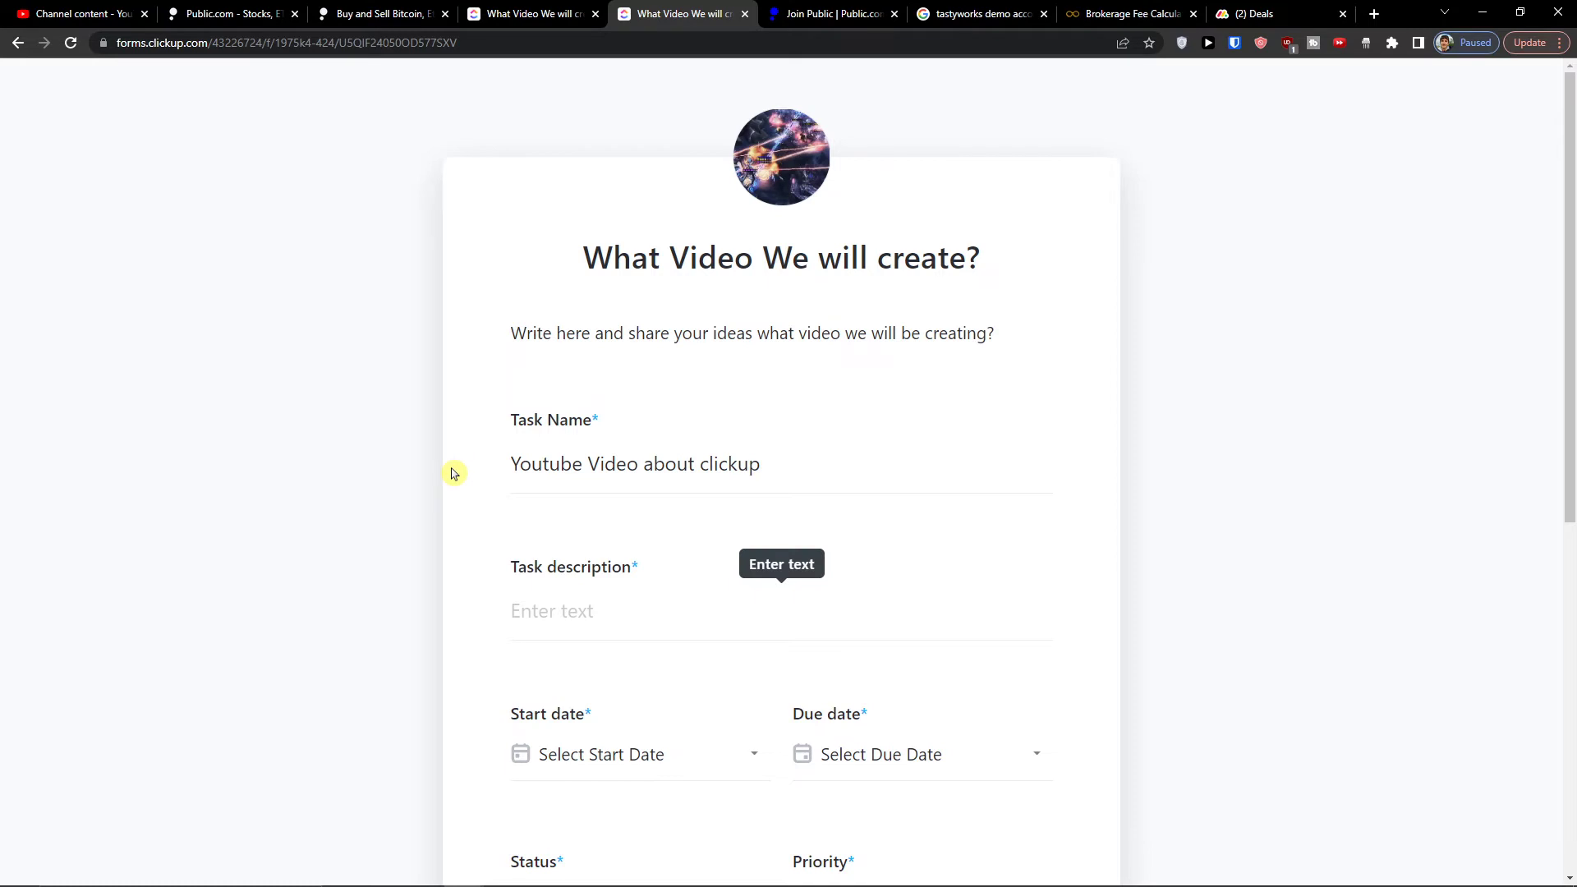
pyautogui.write('In that video I')
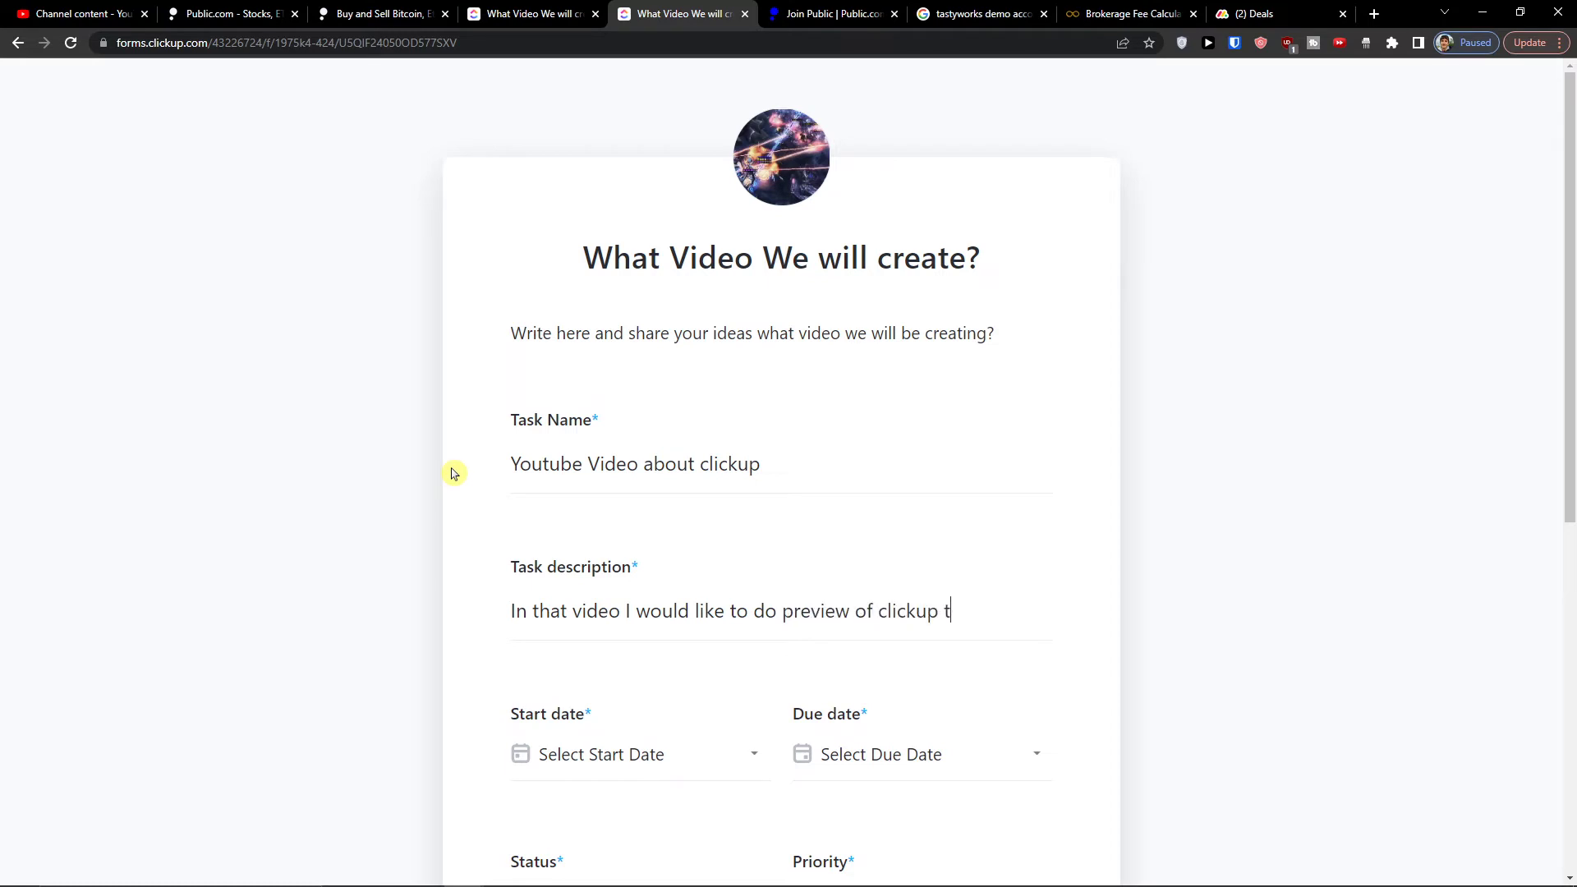
# Set the form's start date to Aug 12, 2022 and its due date to Aug 20, 2022
pyautogui.scroll(-2, 480, 492)
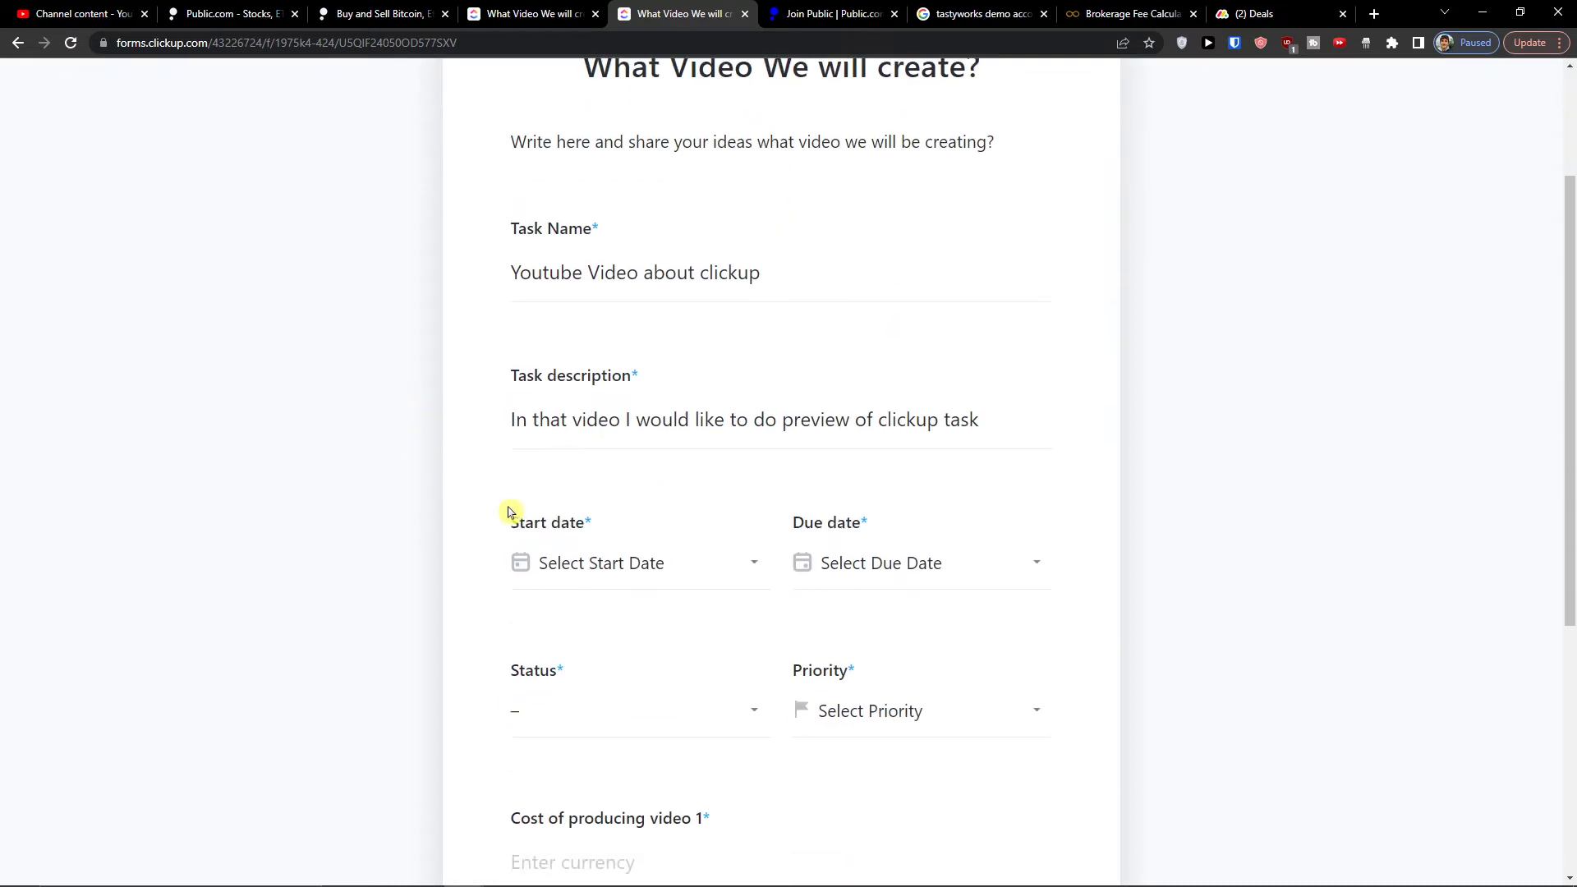
pyautogui.click(614, 567)
pyautogui.click(810, 346)
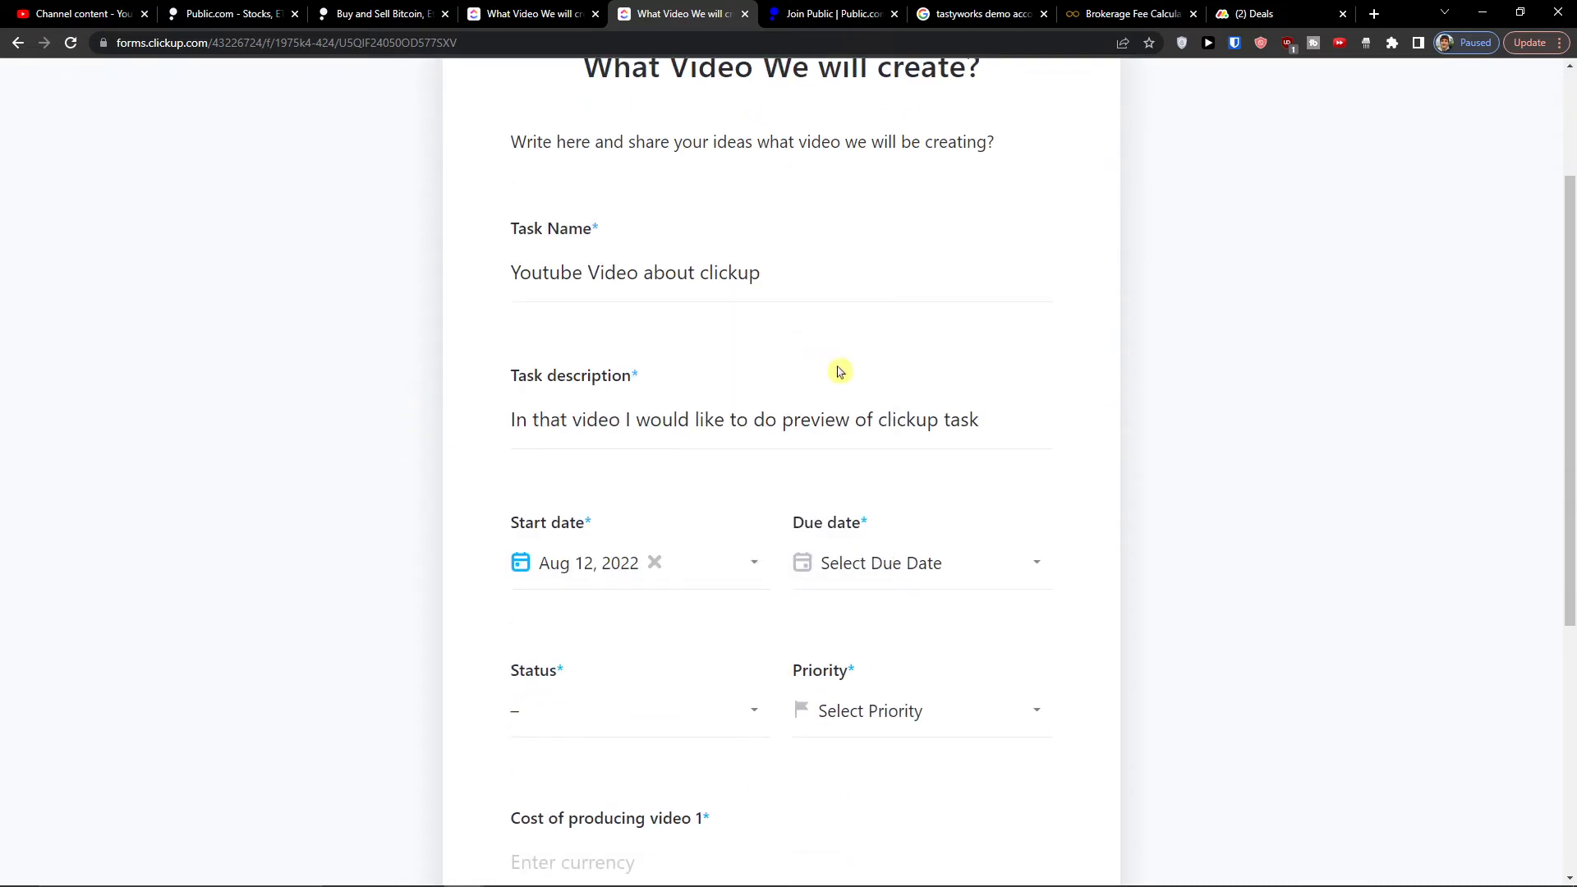
pyautogui.click(838, 567)
pyautogui.click(1166, 401)
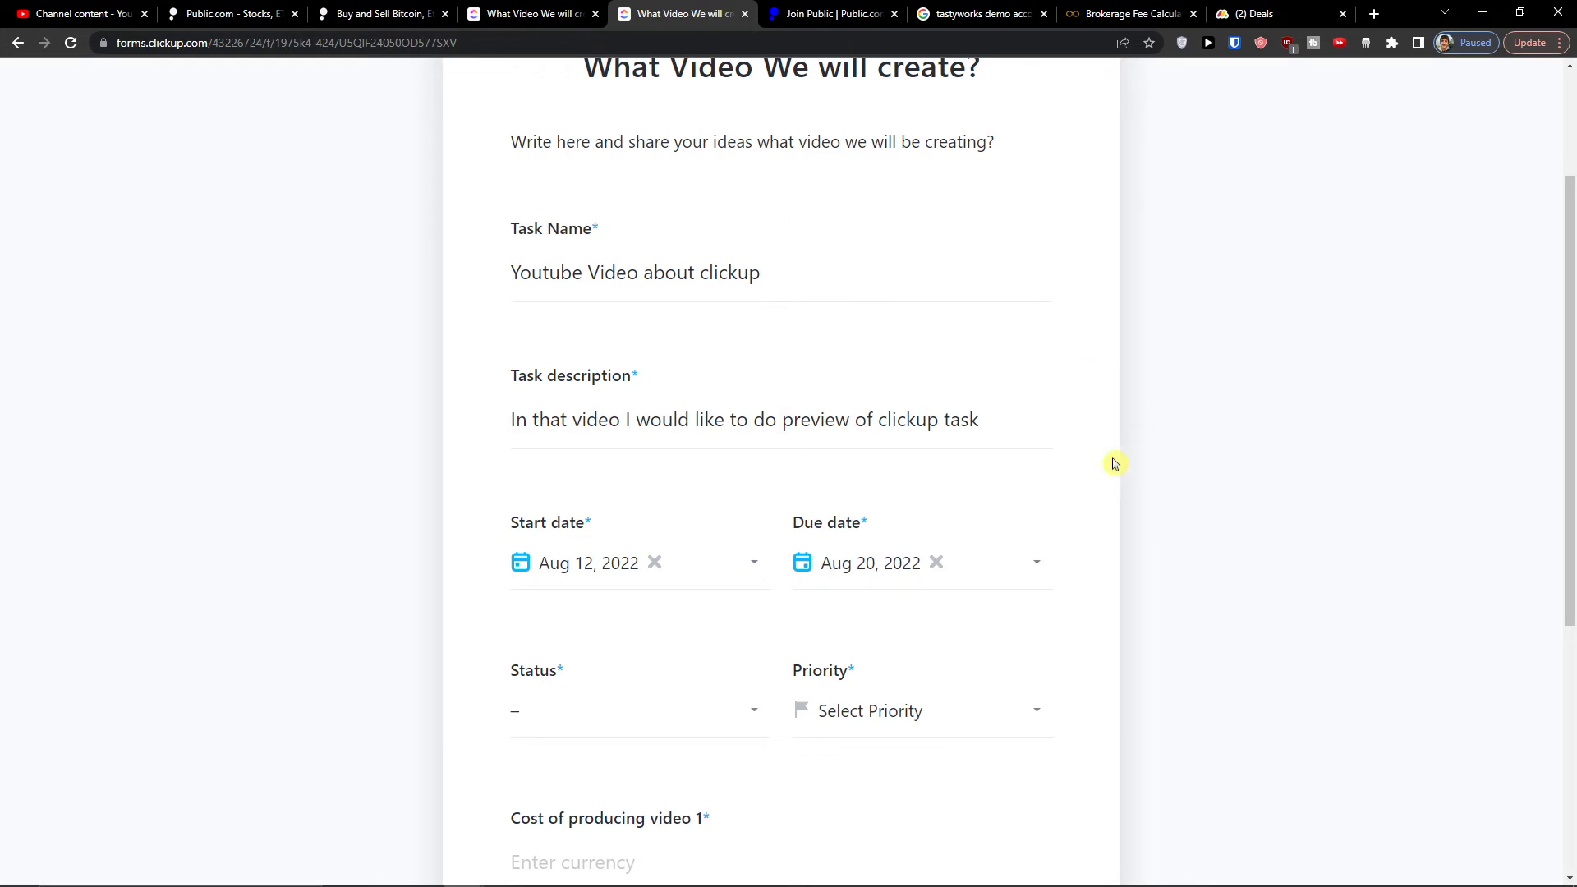
# Set the status to WORKING ON IT and the priority to Normal
pyautogui.scroll(-2, 1114, 464)
pyautogui.click(692, 524)
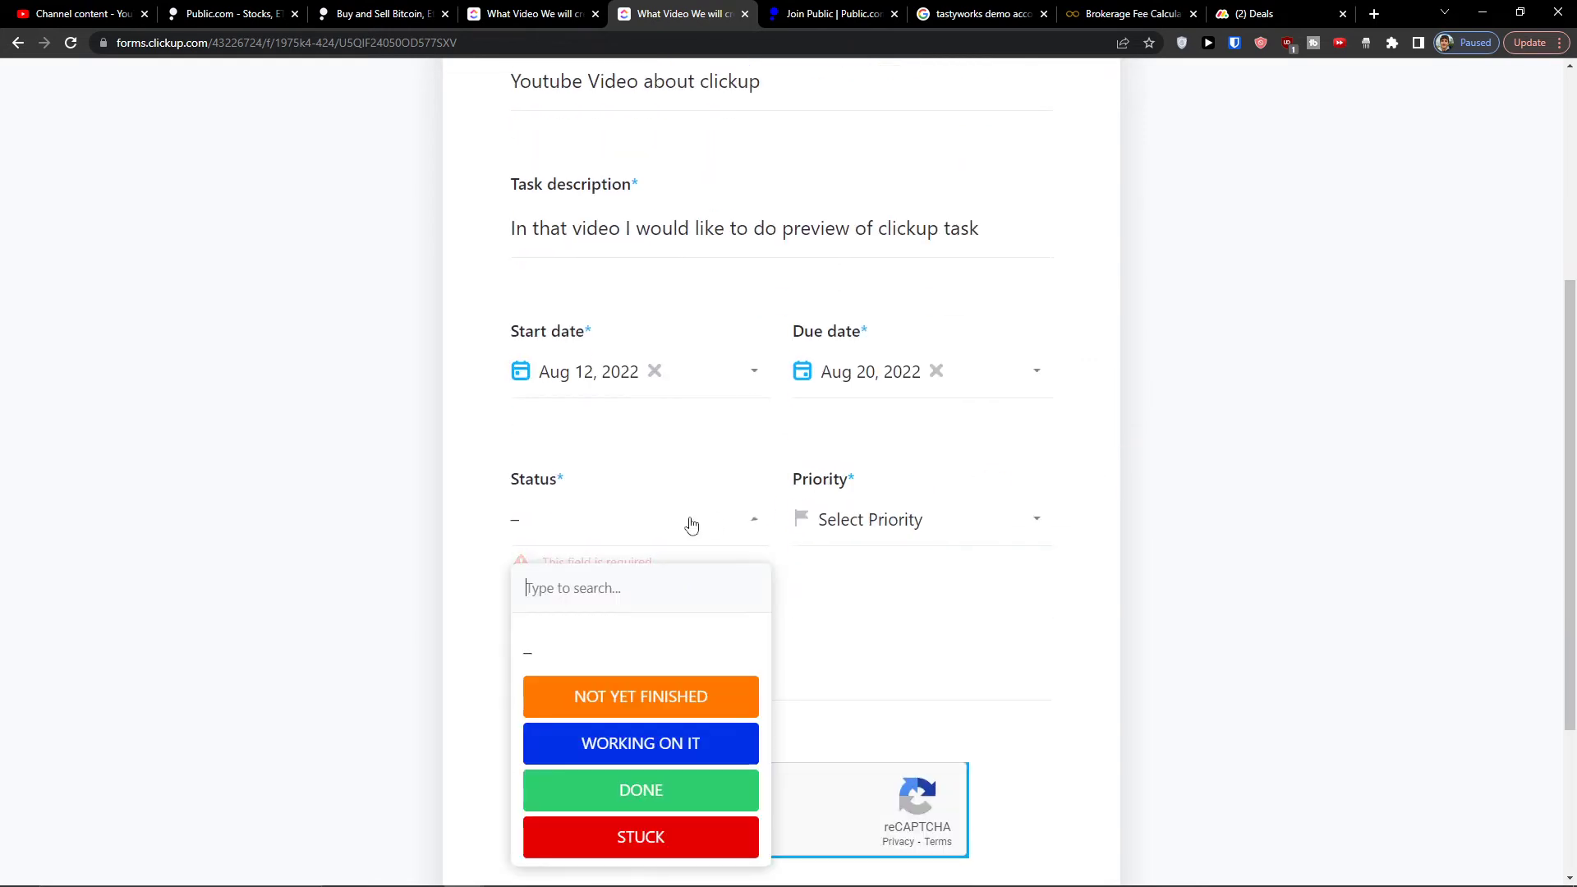
pyautogui.click(673, 744)
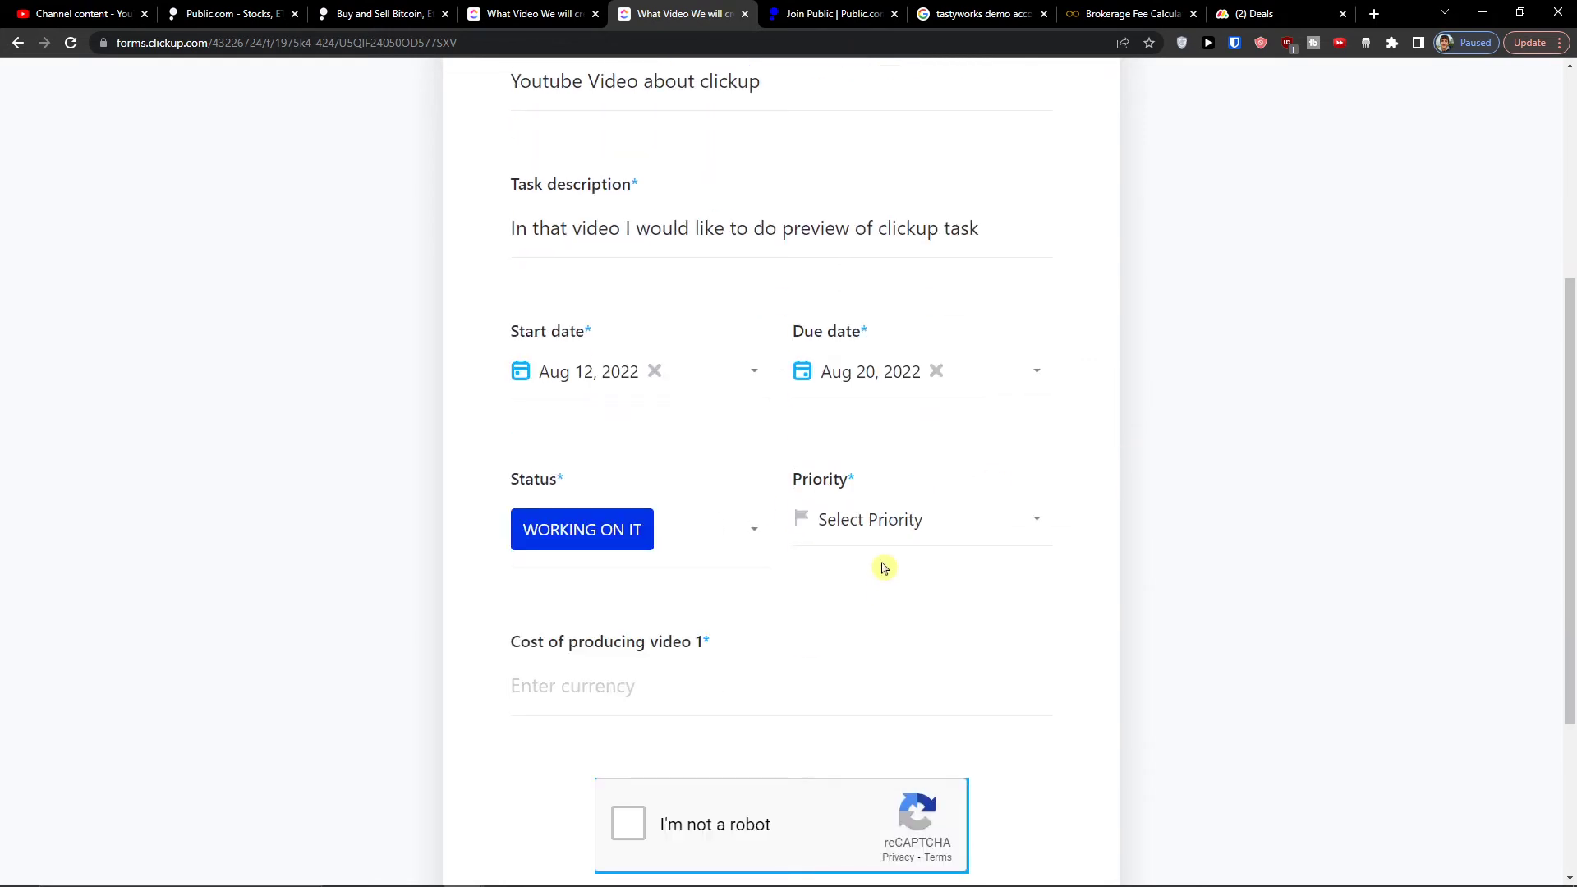
pyautogui.click(893, 545)
pyautogui.click(853, 677)
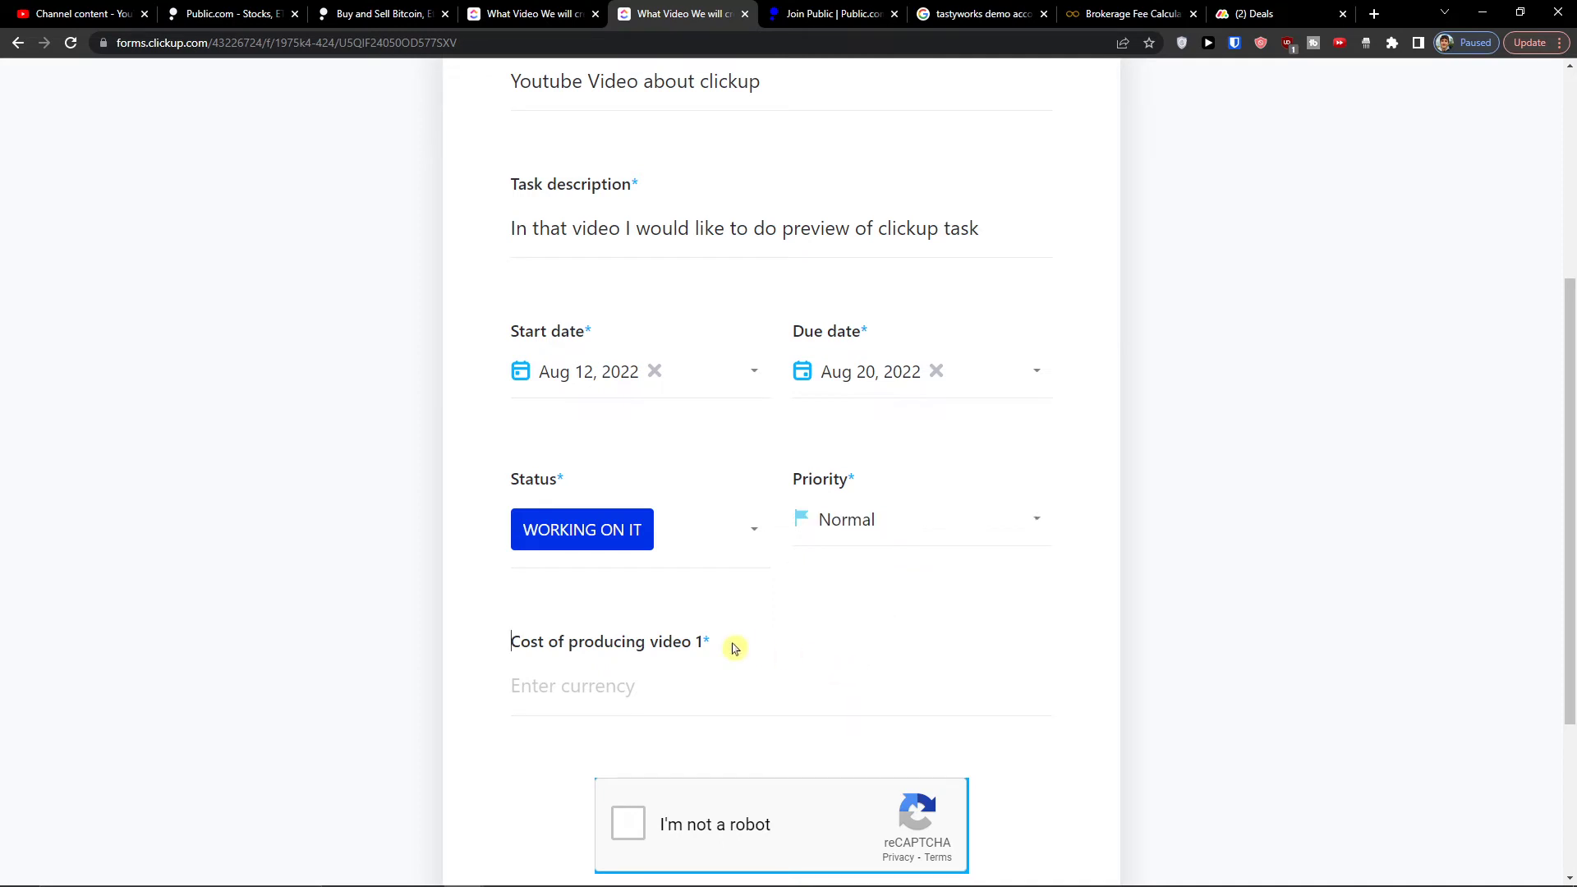
# Enter 50 as the Cost of producing video 1, complete the reCAPTCHA check and submit the form
pyautogui.click(663, 689)
pyautogui.write('50')
pyautogui.scroll(-2, 670, 681)
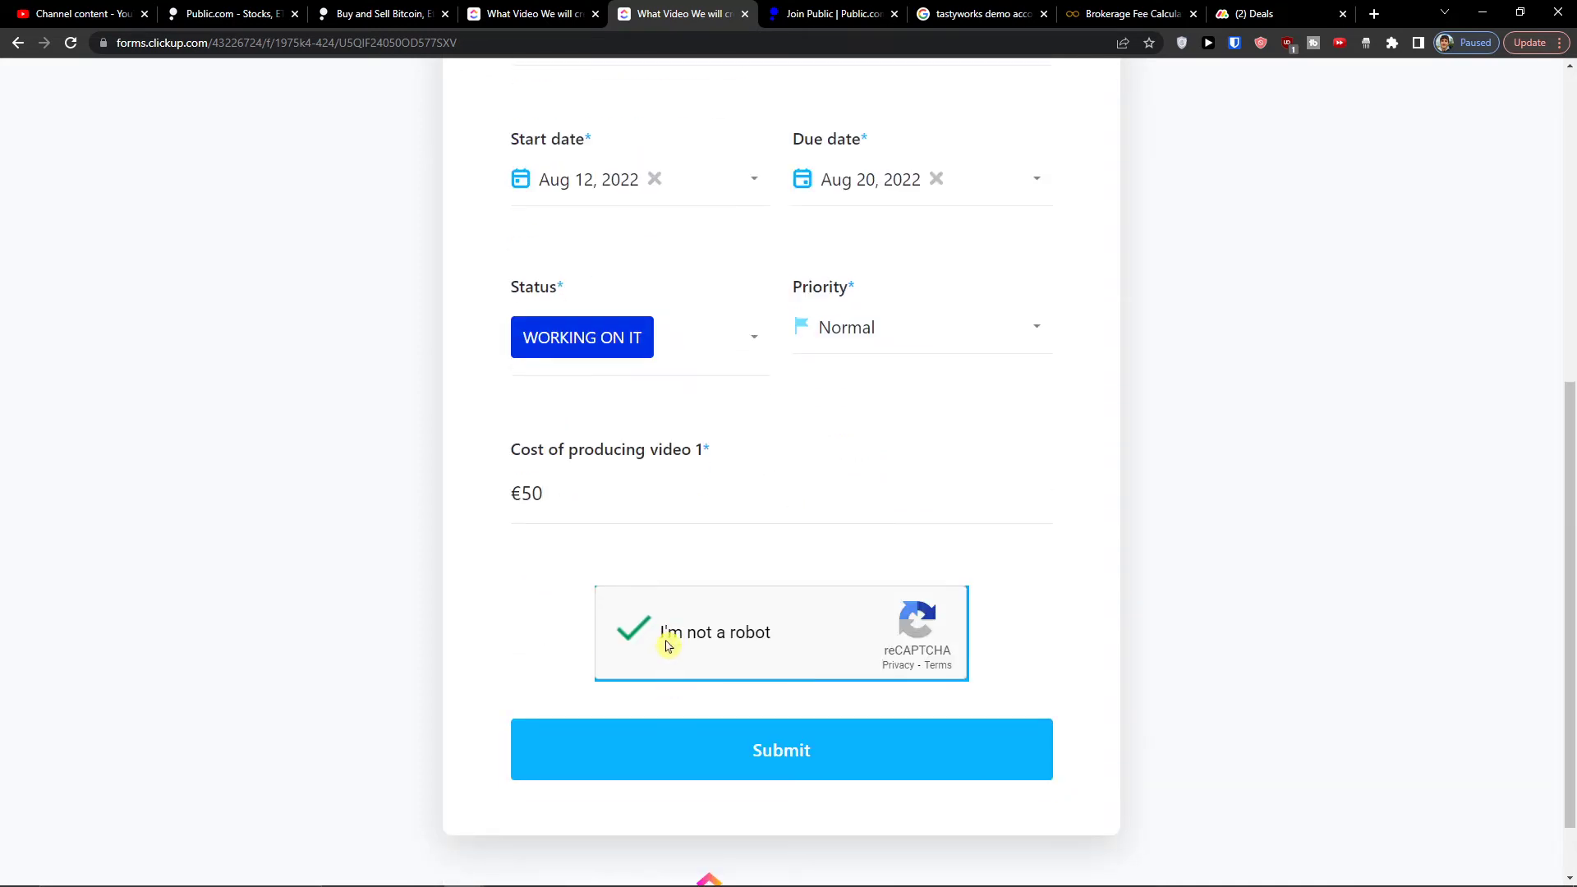
pyautogui.scroll(-1, 714, 755)
pyautogui.scroll(8, 726, 723)
pyautogui.scroll(-8, 725, 721)
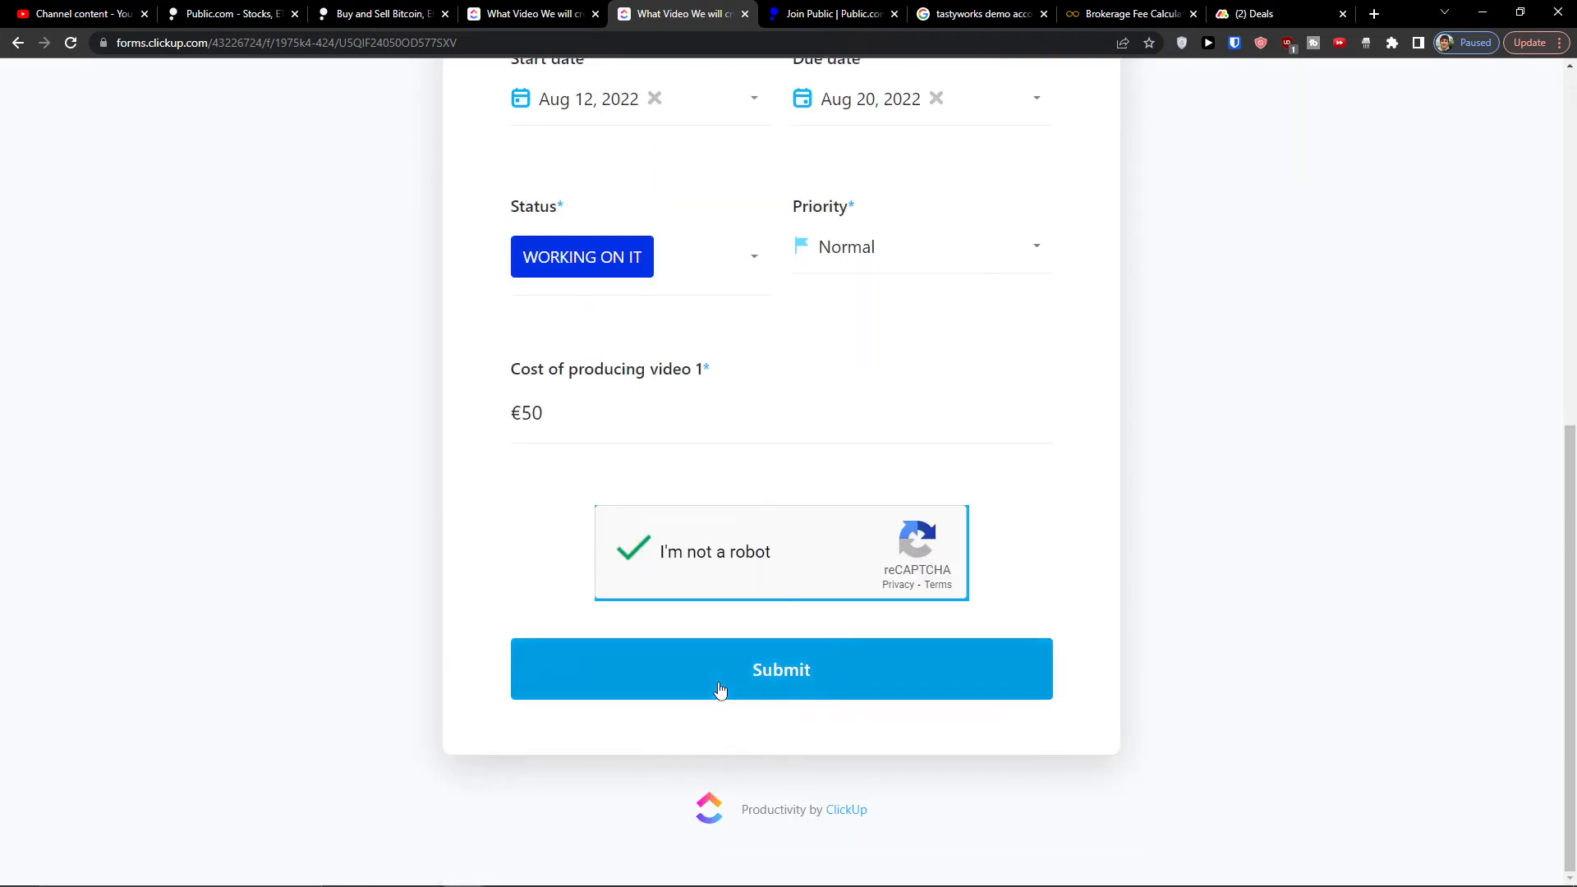
pyautogui.click(720, 690)
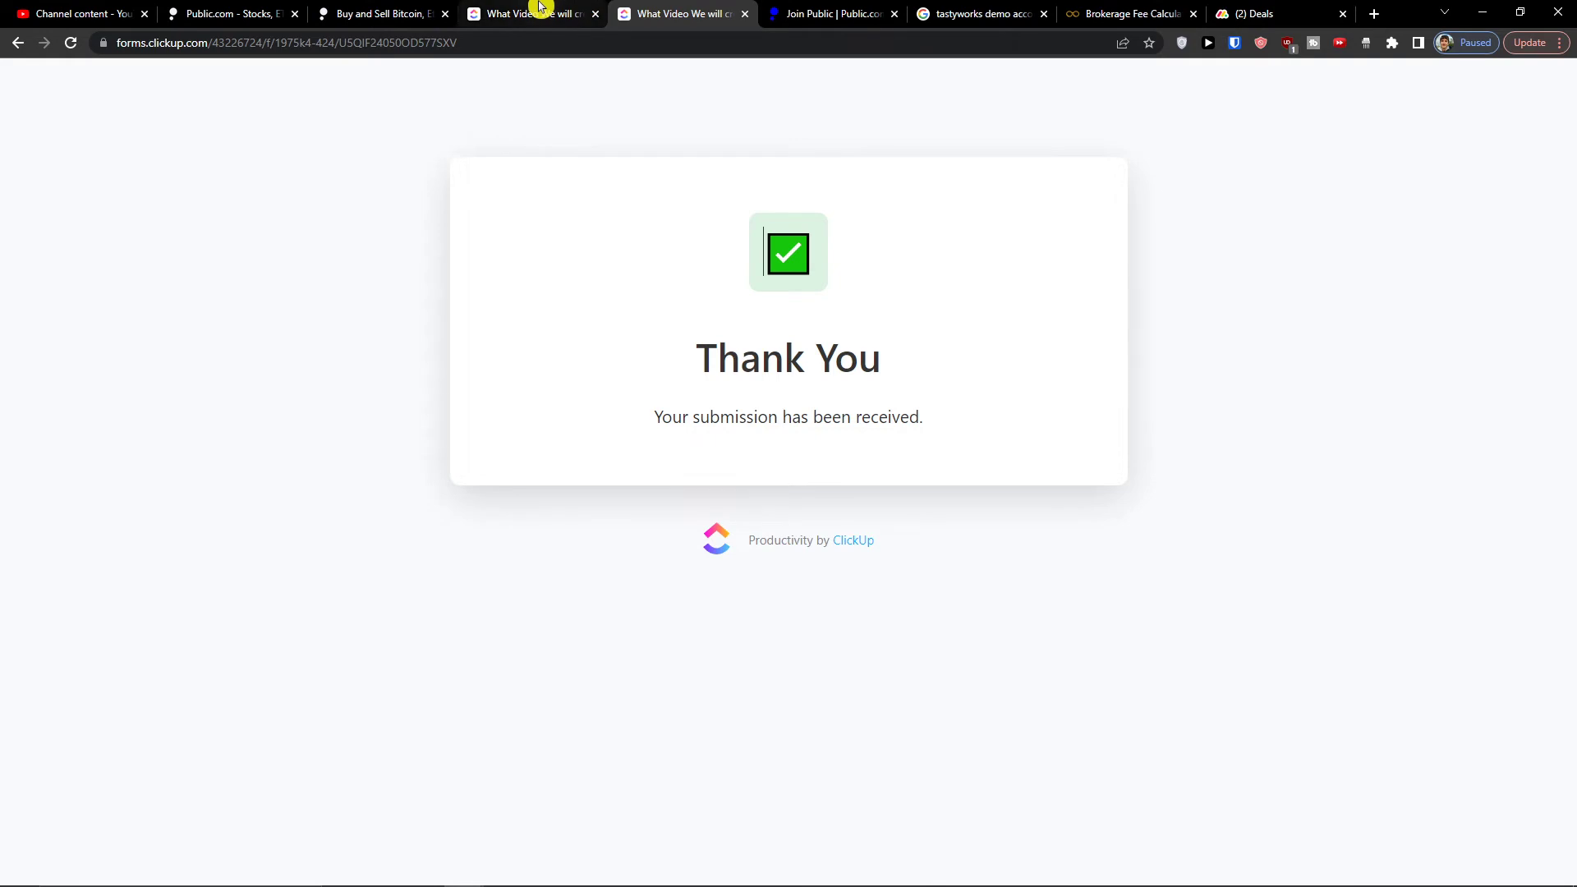
# Find the submitted Youtube Video about clickup task in the Youtube Channel list and move it above Youtube Video About Marketing
pyautogui.click(500, 14)
pyautogui.click(564, 92)
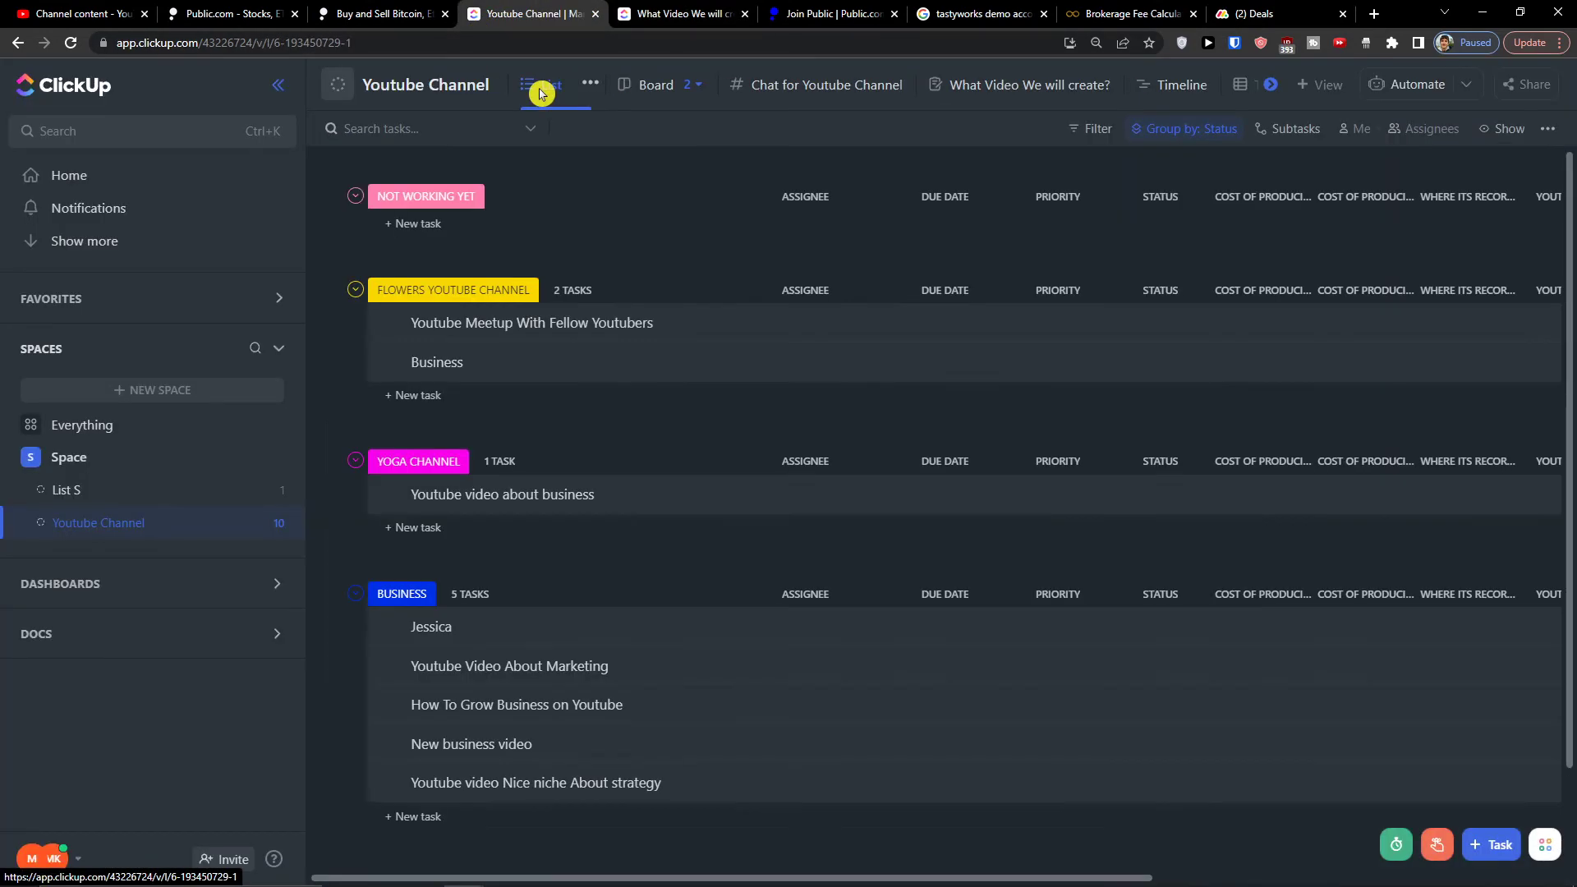
pyautogui.scroll(-3, 575, 460)
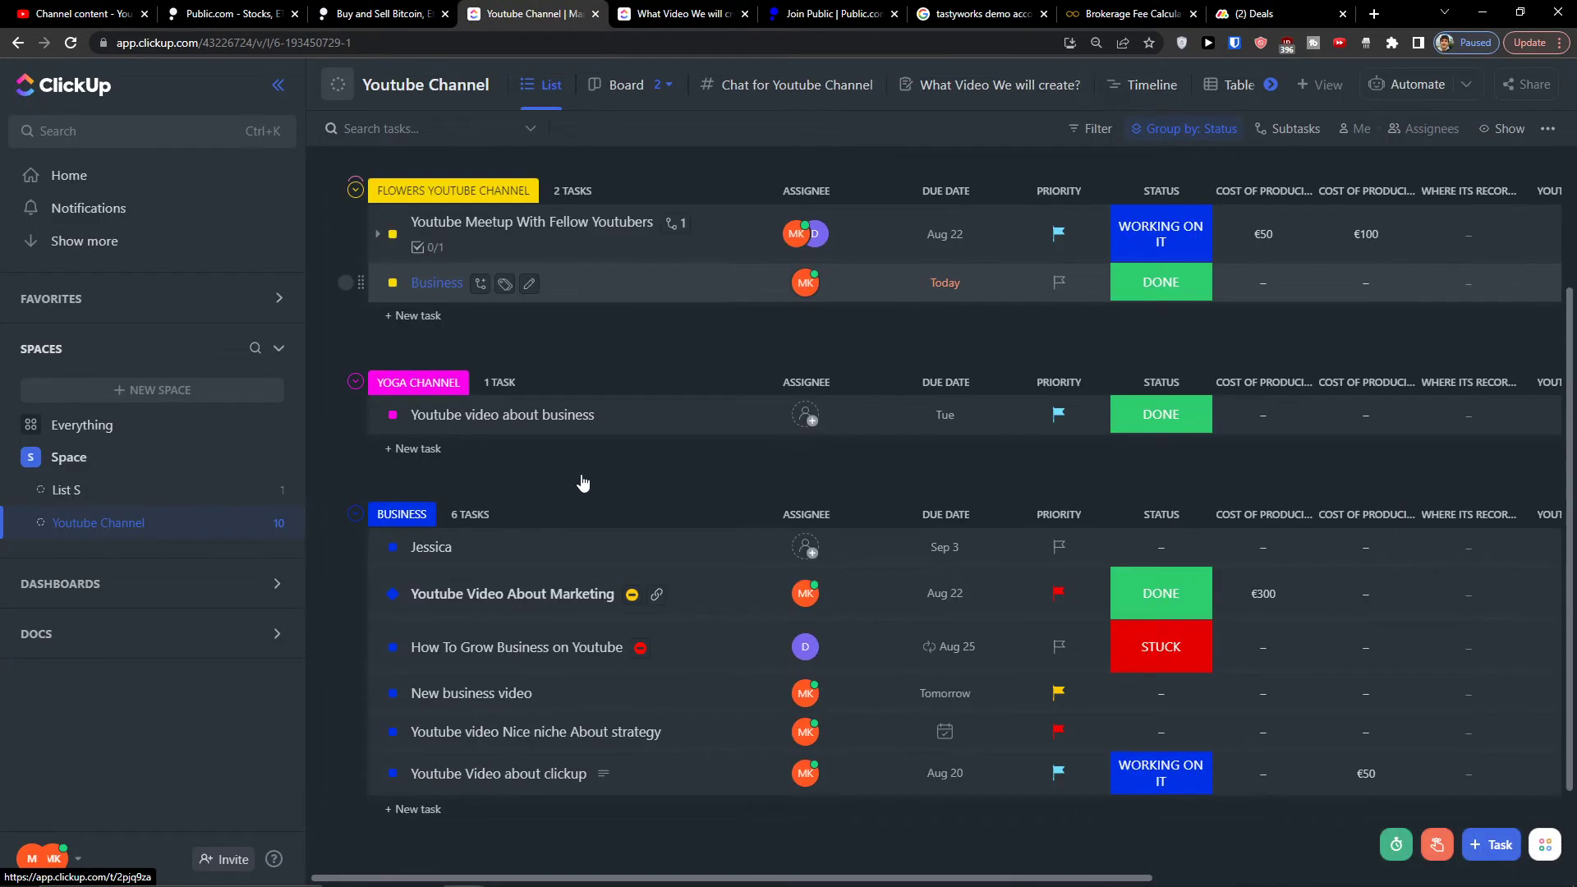
pyautogui.scroll(-1, 584, 481)
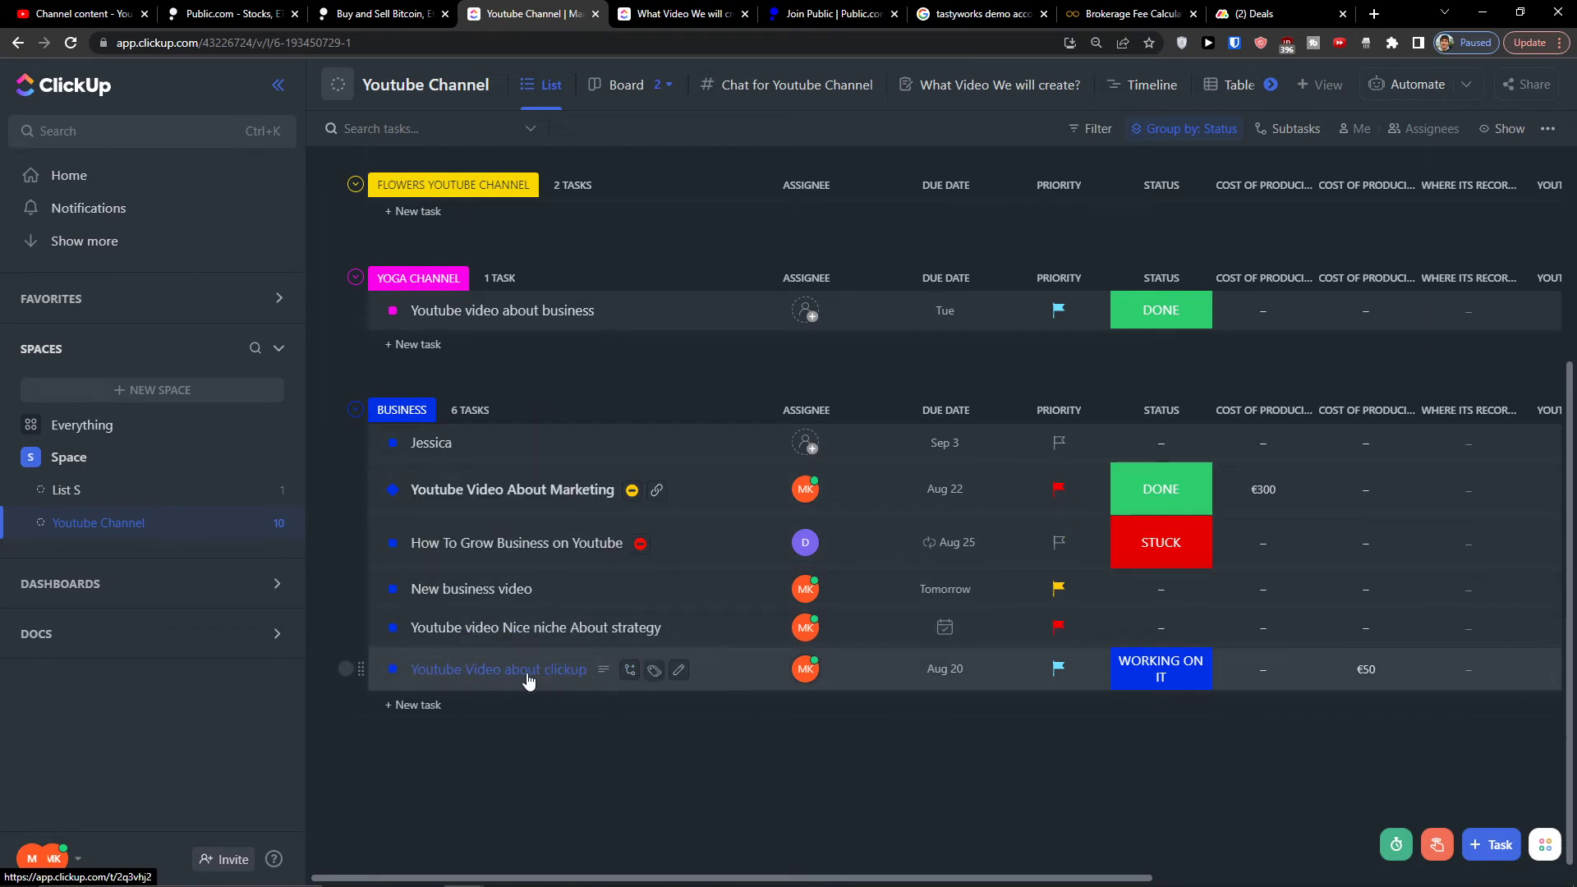
pyautogui.moveTo(602, 672); pyautogui.dragTo(599, 743)
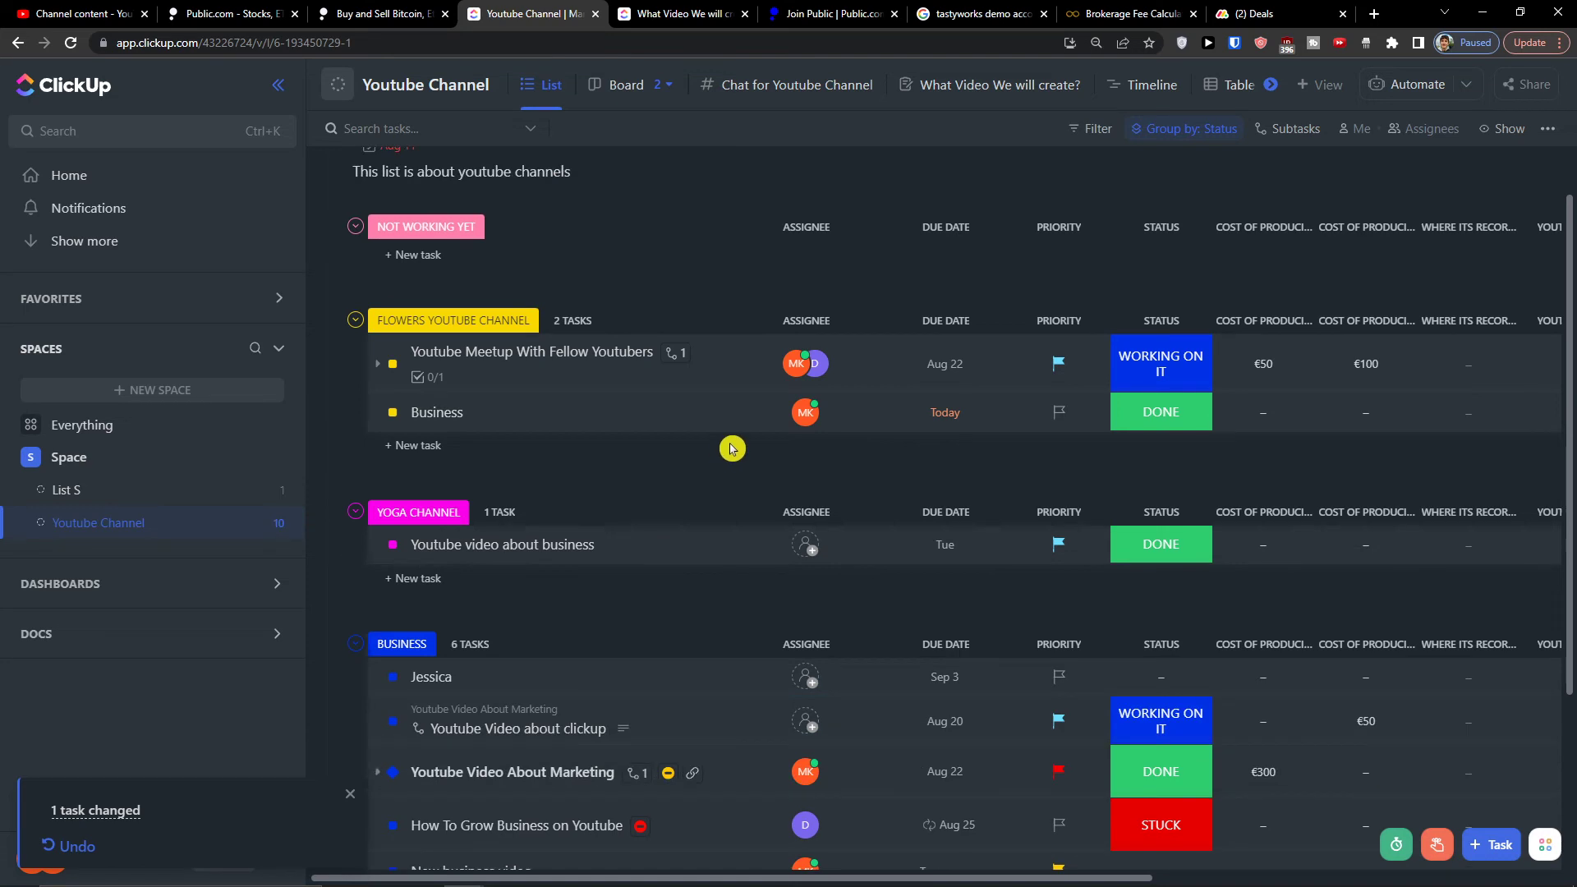
# Return to editing the form, browse the template library and close it without choosing a template
pyautogui.click(973, 87)
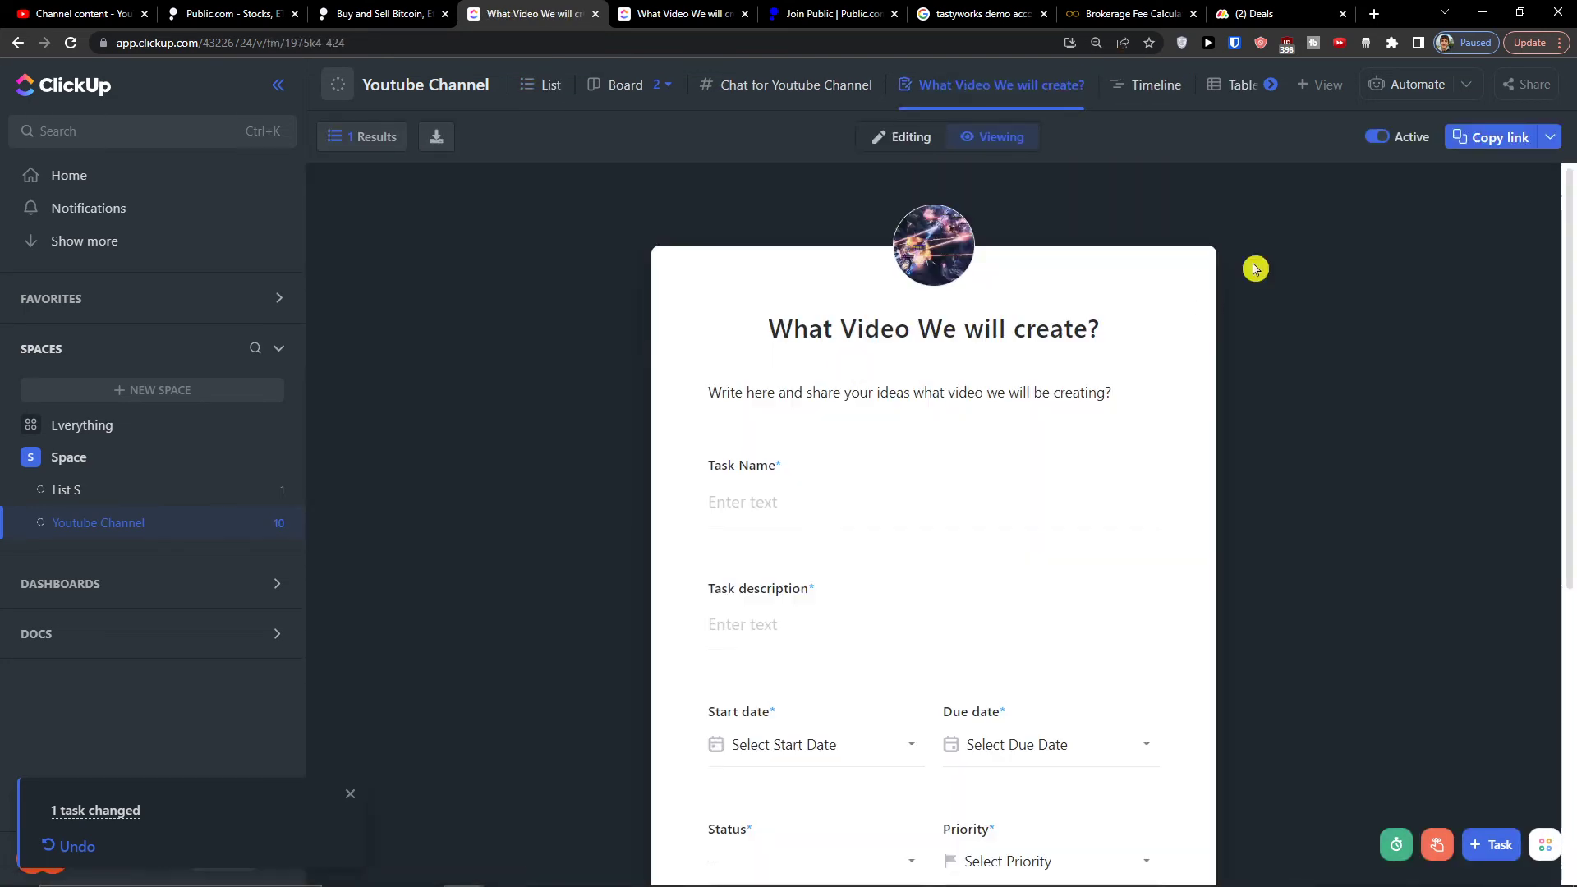
pyautogui.click(935, 137)
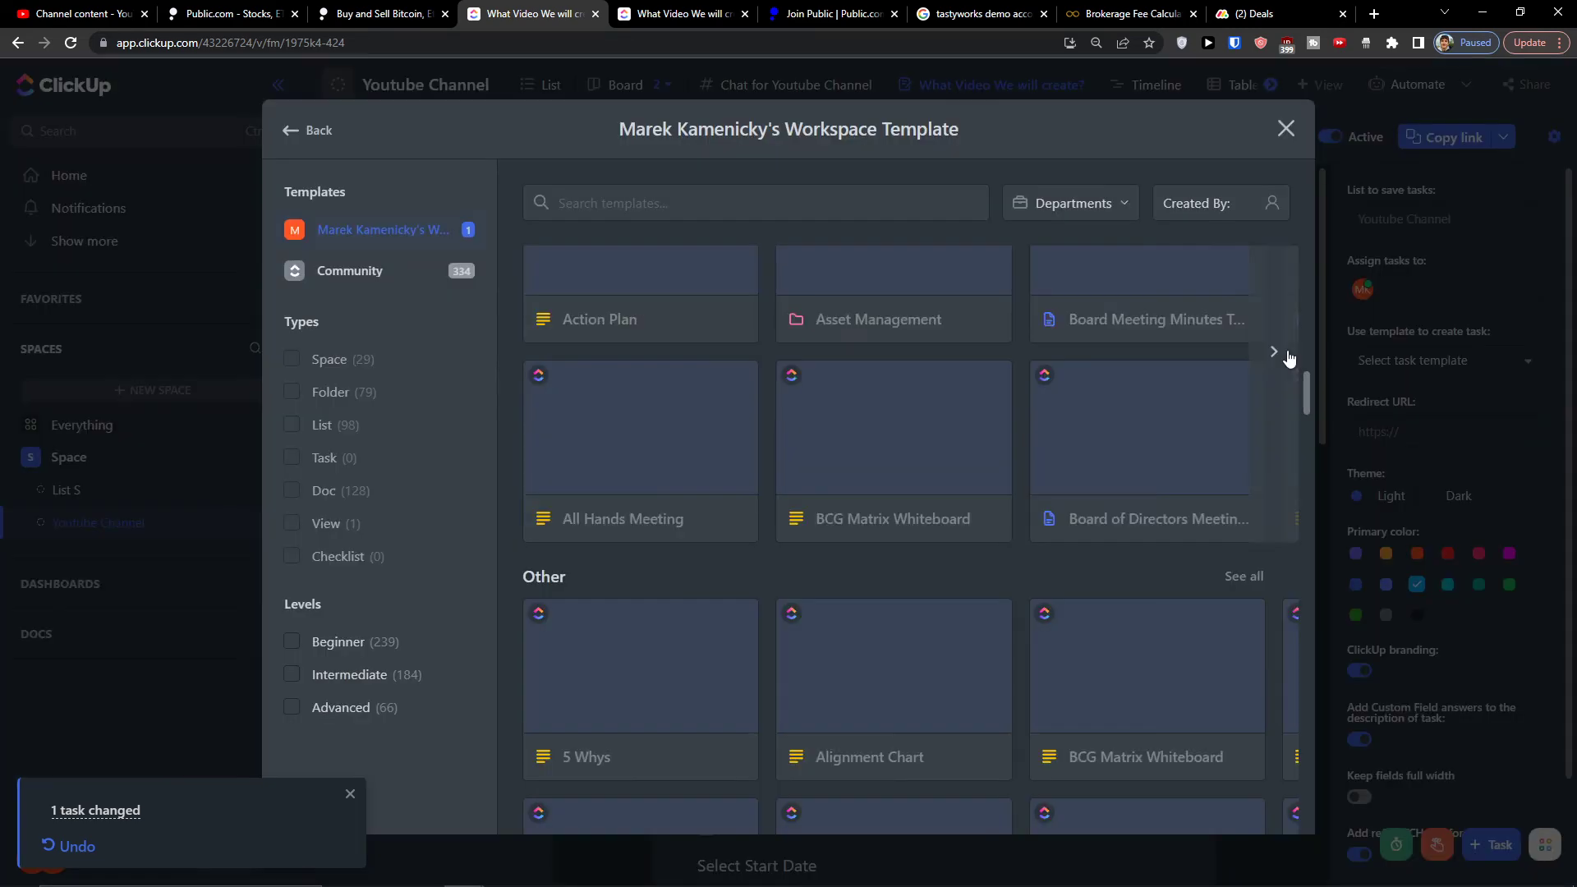
pyautogui.click(1278, 352)
pyautogui.click(1288, 131)
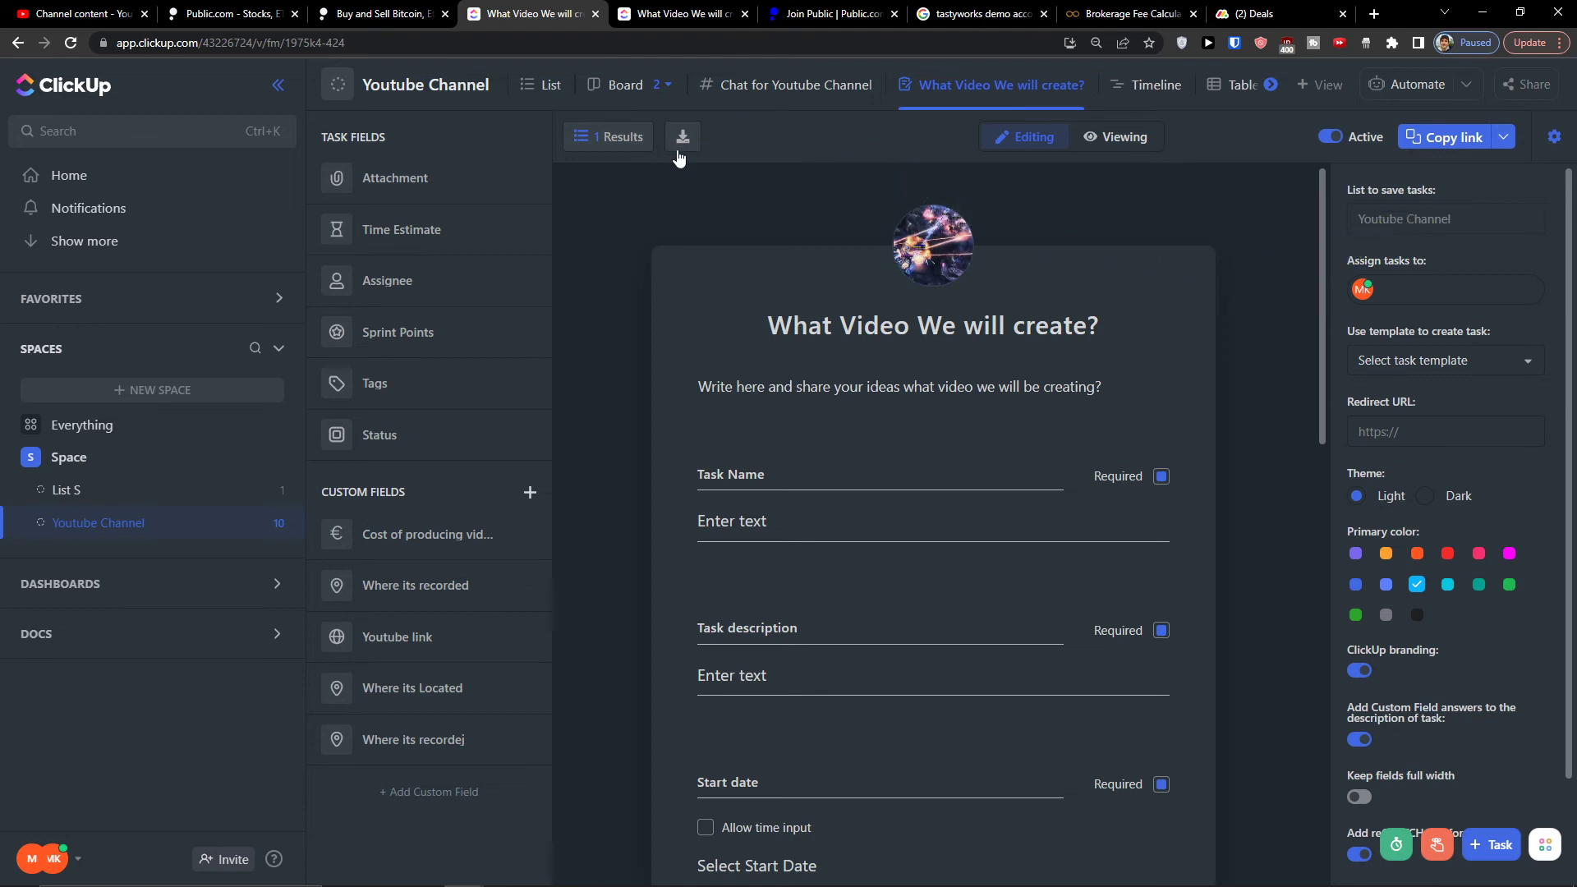
# Open the form's results and examine the submitted task among the Youtube Channel list's groups
pyautogui.click(620, 140)
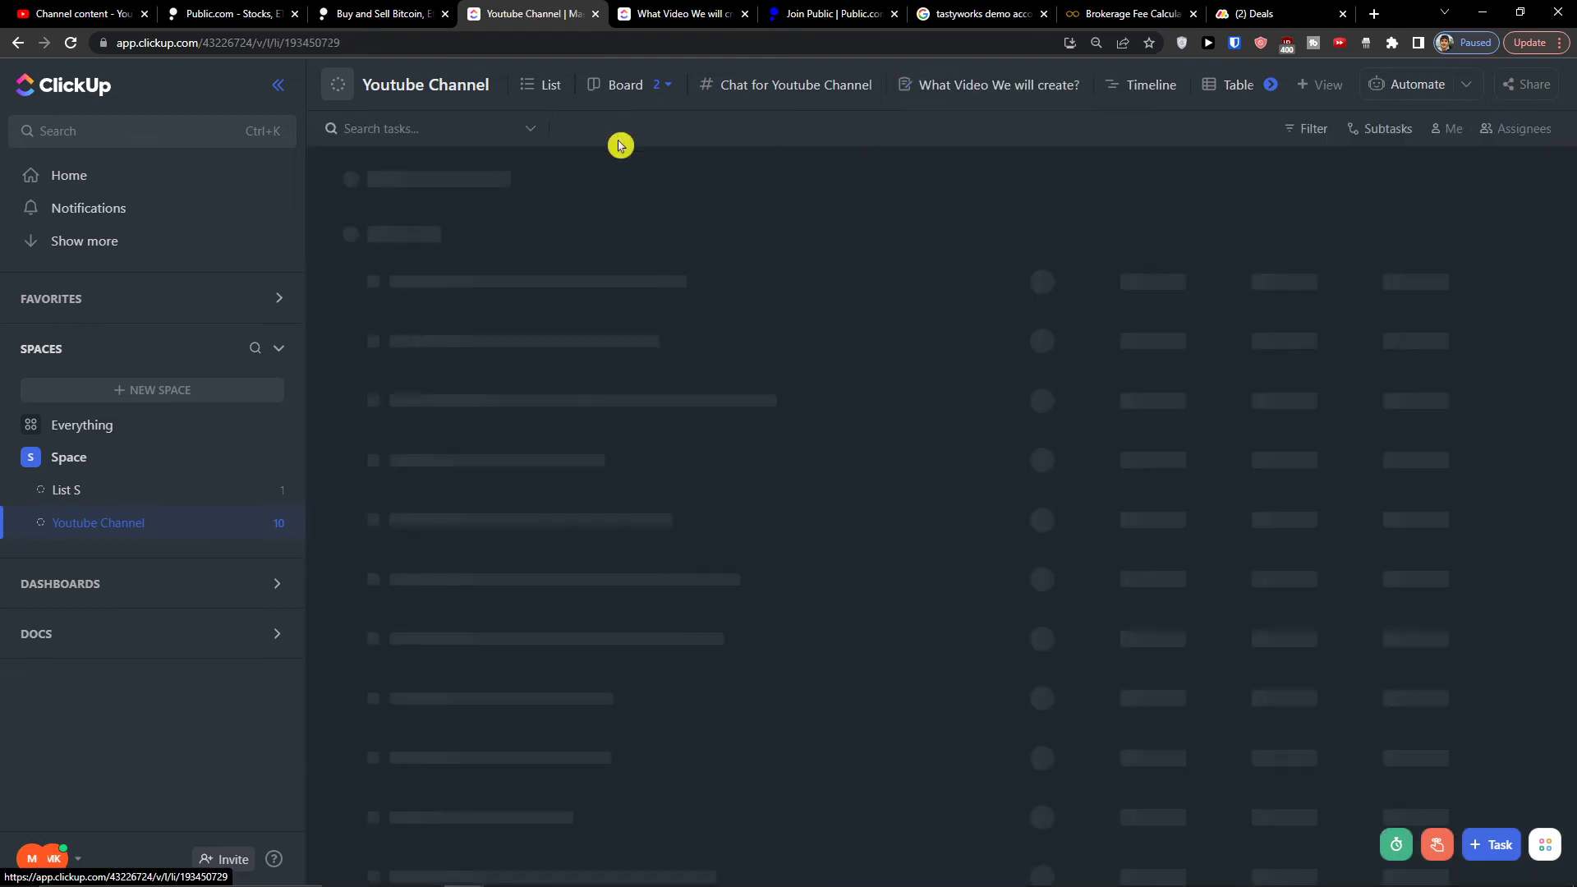
pyautogui.scroll(-2, 605, 201)
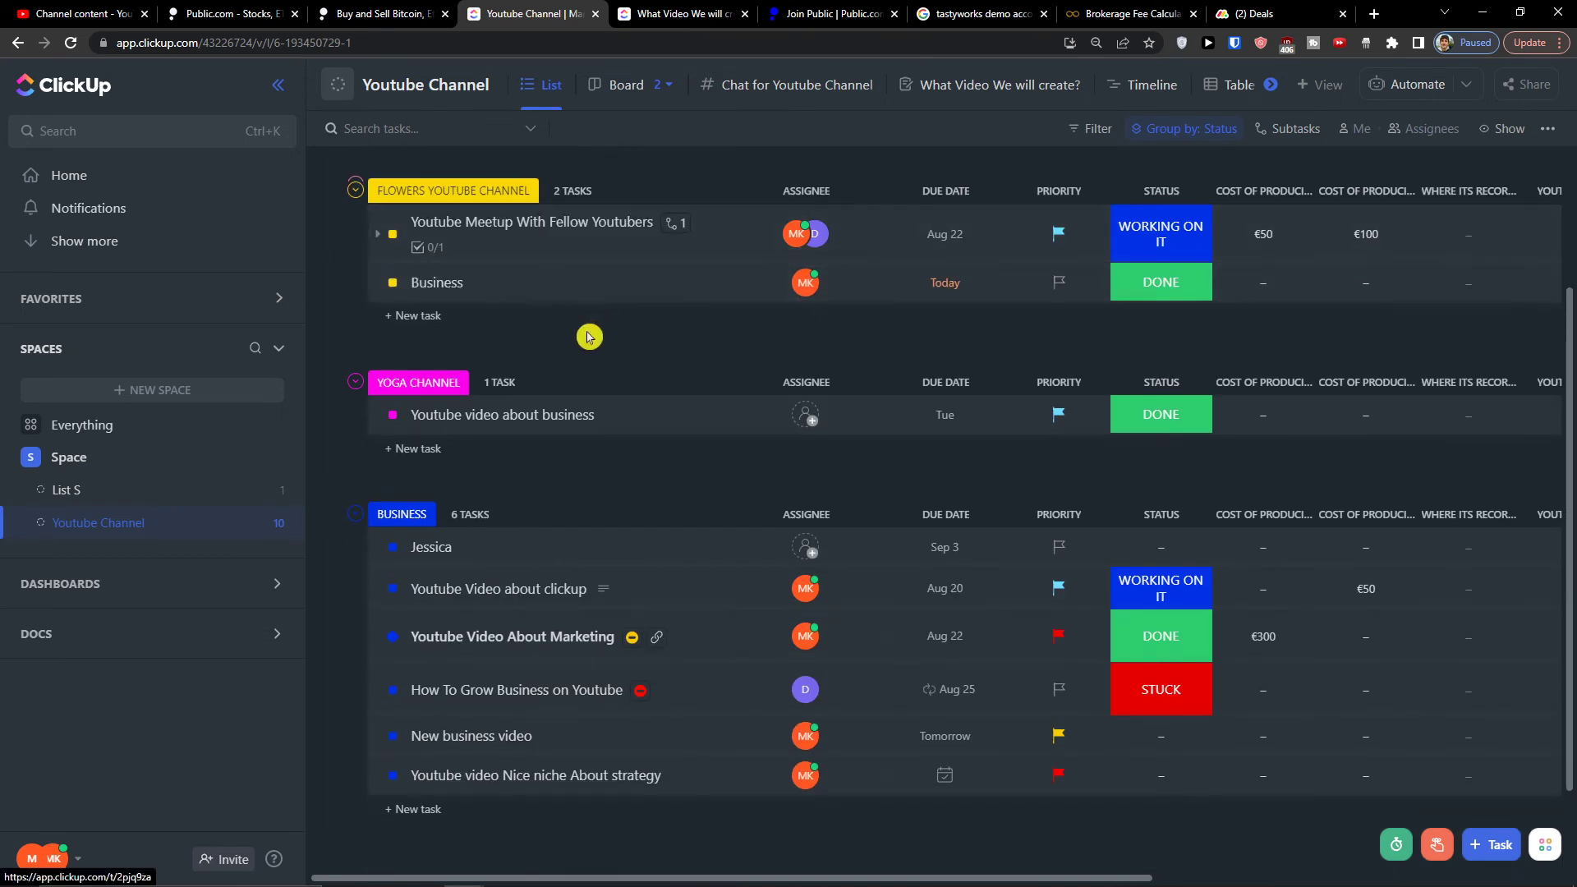
pyautogui.scroll(2, 608, 493)
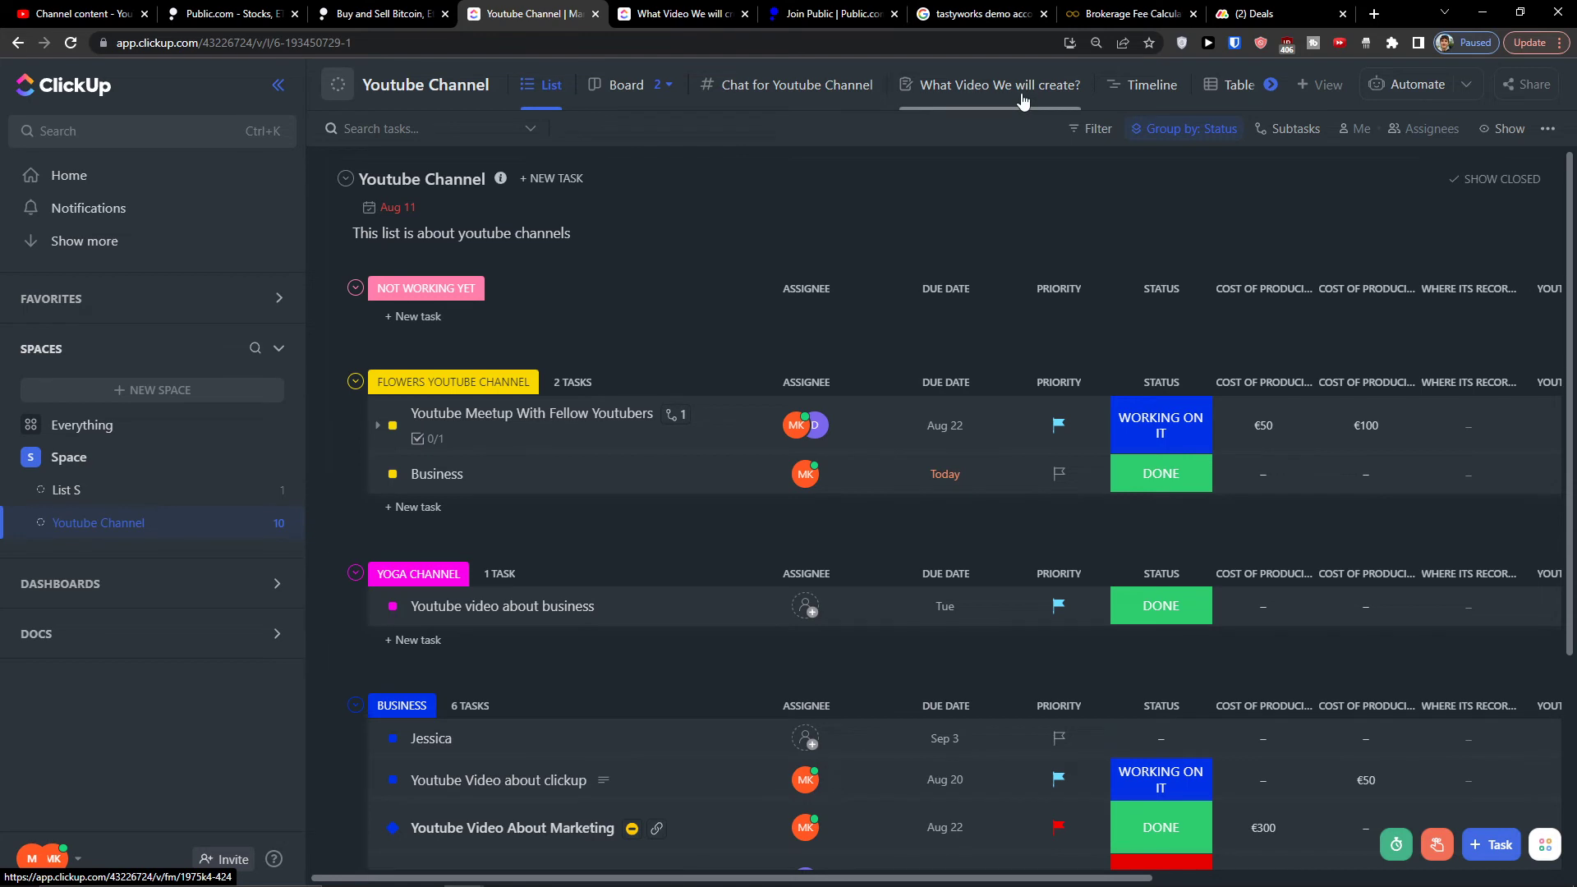
# Reopen the form for editing and add the Status task field between Due date and the existing Status field
pyautogui.click(934, 83)
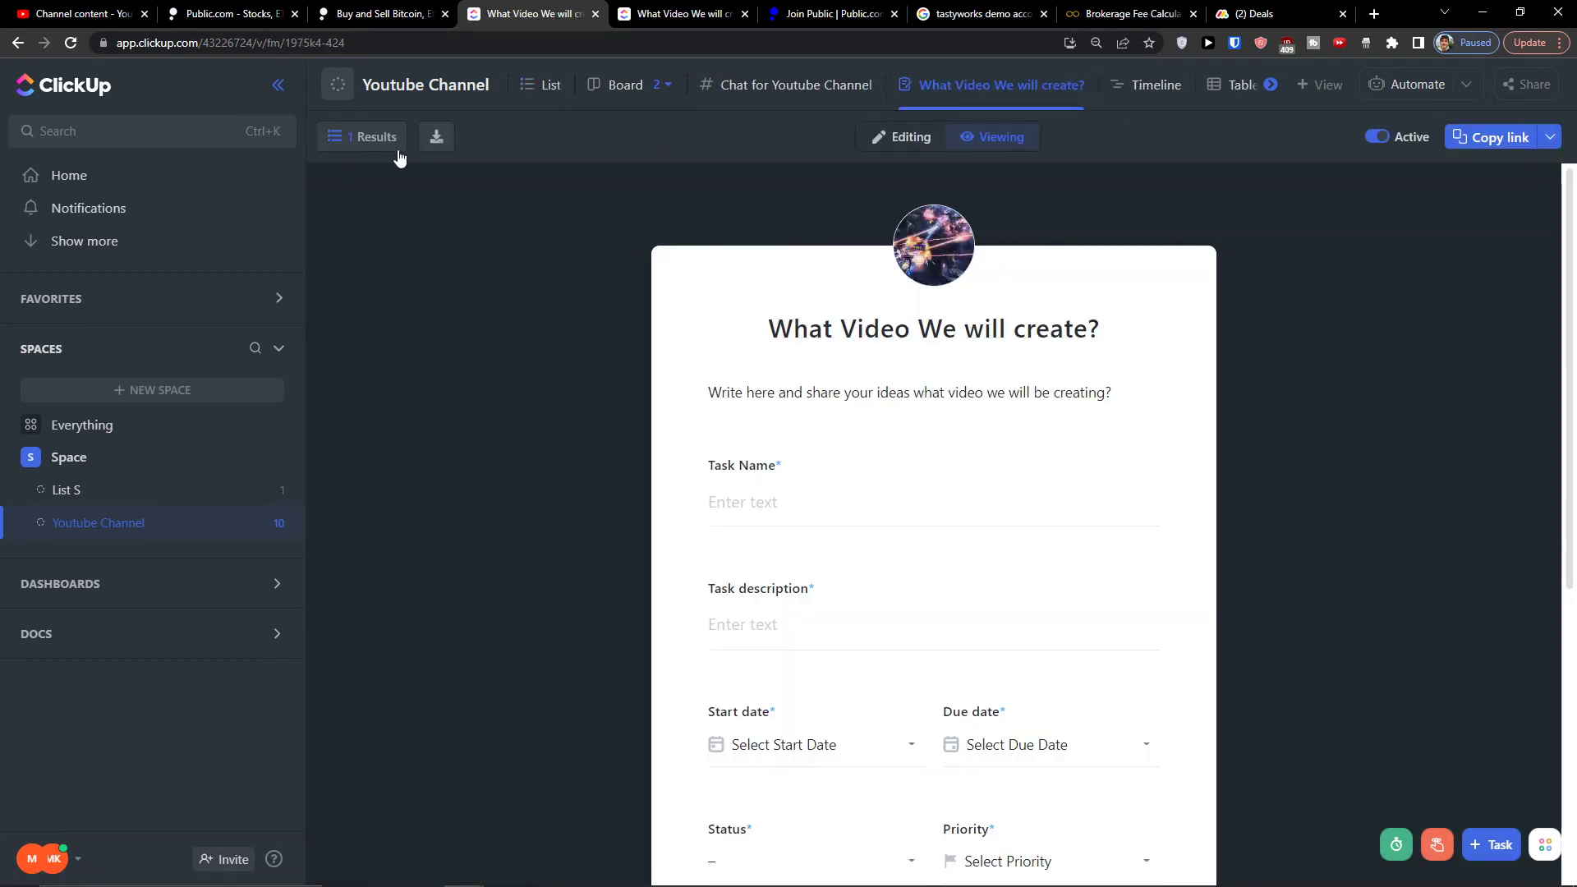
pyautogui.click(902, 137)
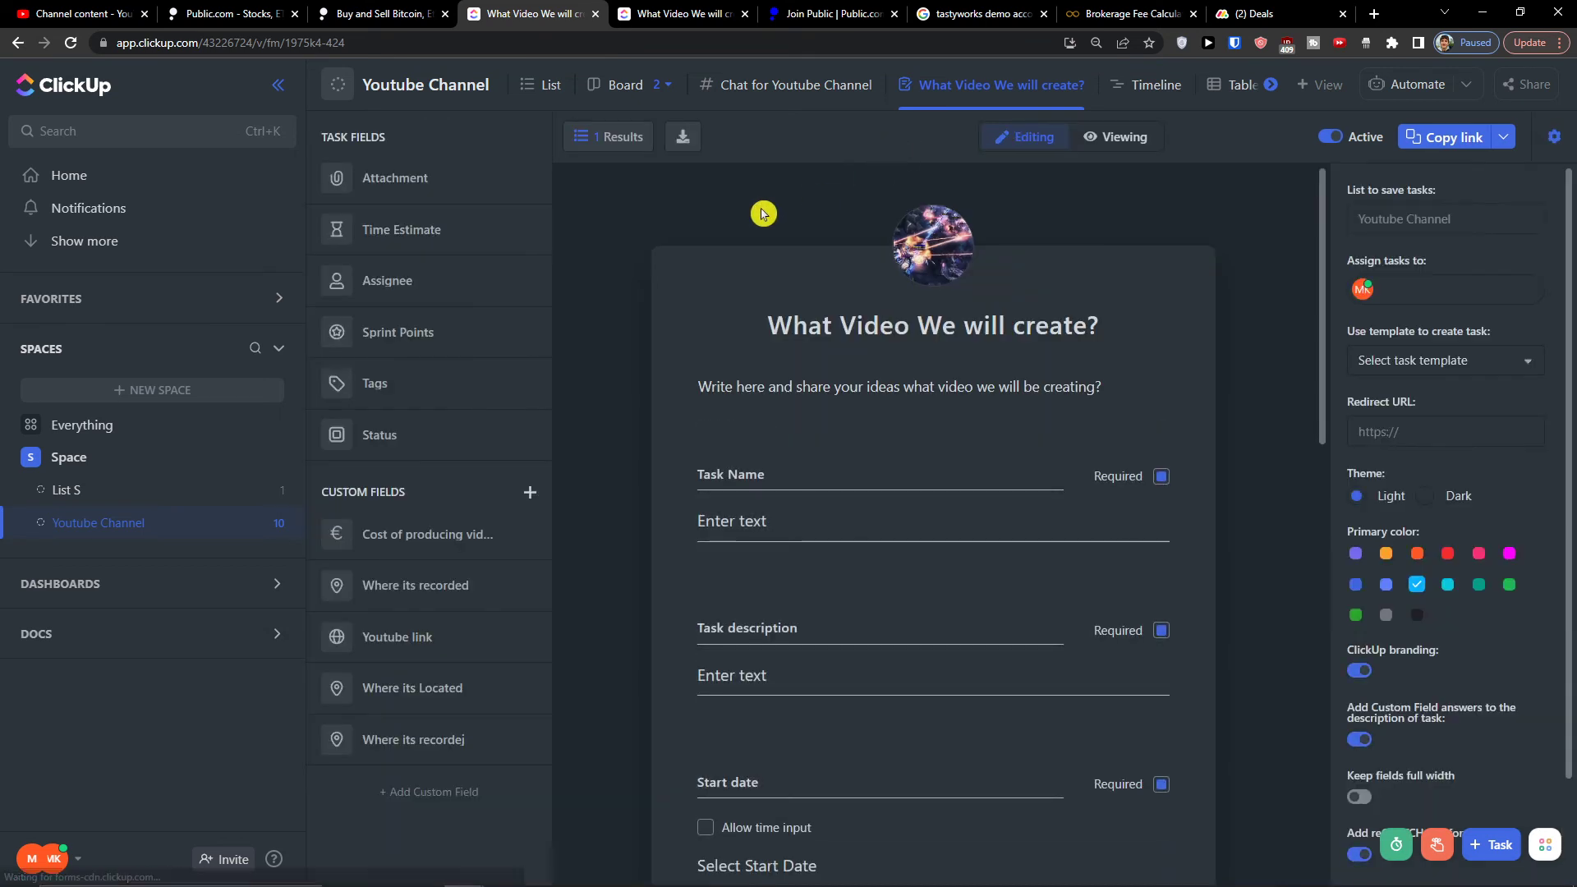
pyautogui.moveTo(382, 428); pyautogui.dragTo(662, 567)
pyautogui.moveTo(448, 446); pyautogui.dragTo(884, 494)
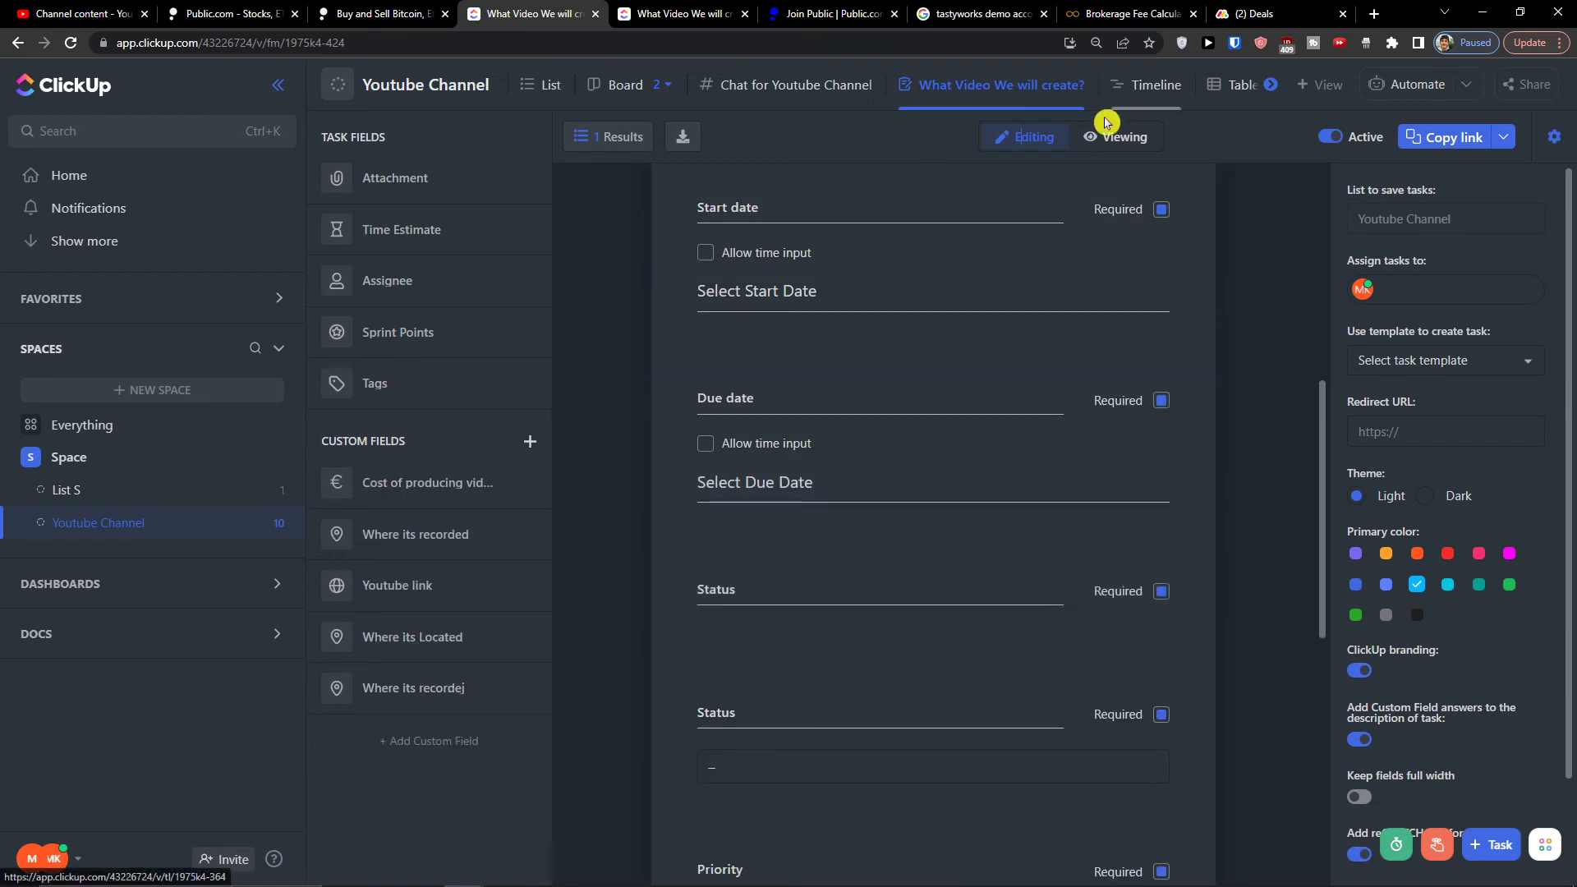
# Preview the form and examine the options offered by the newly added Status field
pyautogui.click(1105, 134)
pyautogui.click(812, 637)
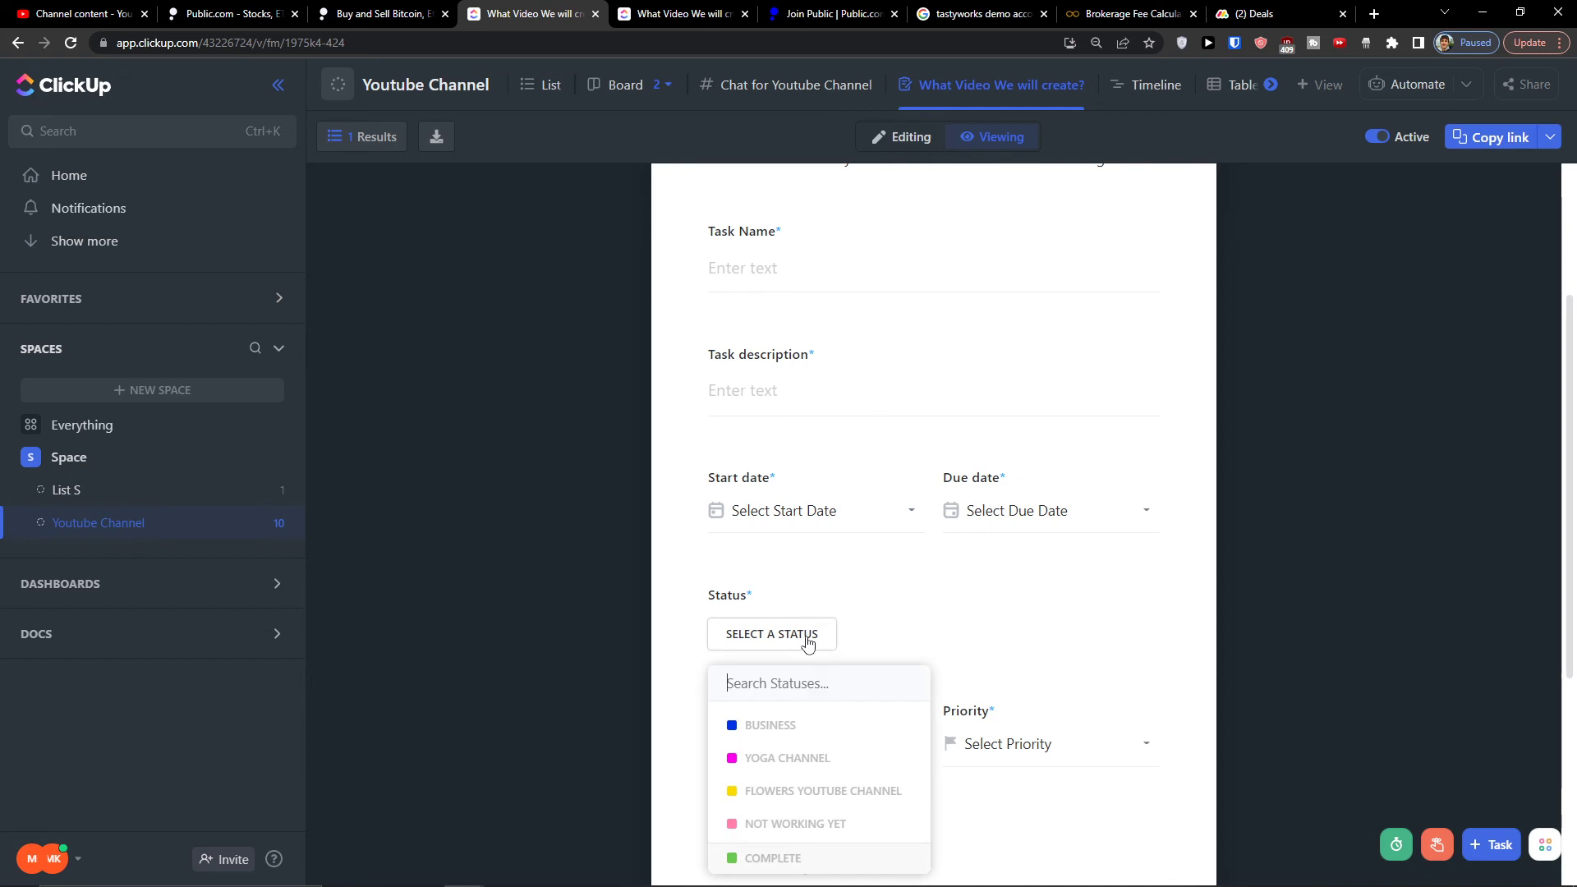
pyautogui.click(862, 634)
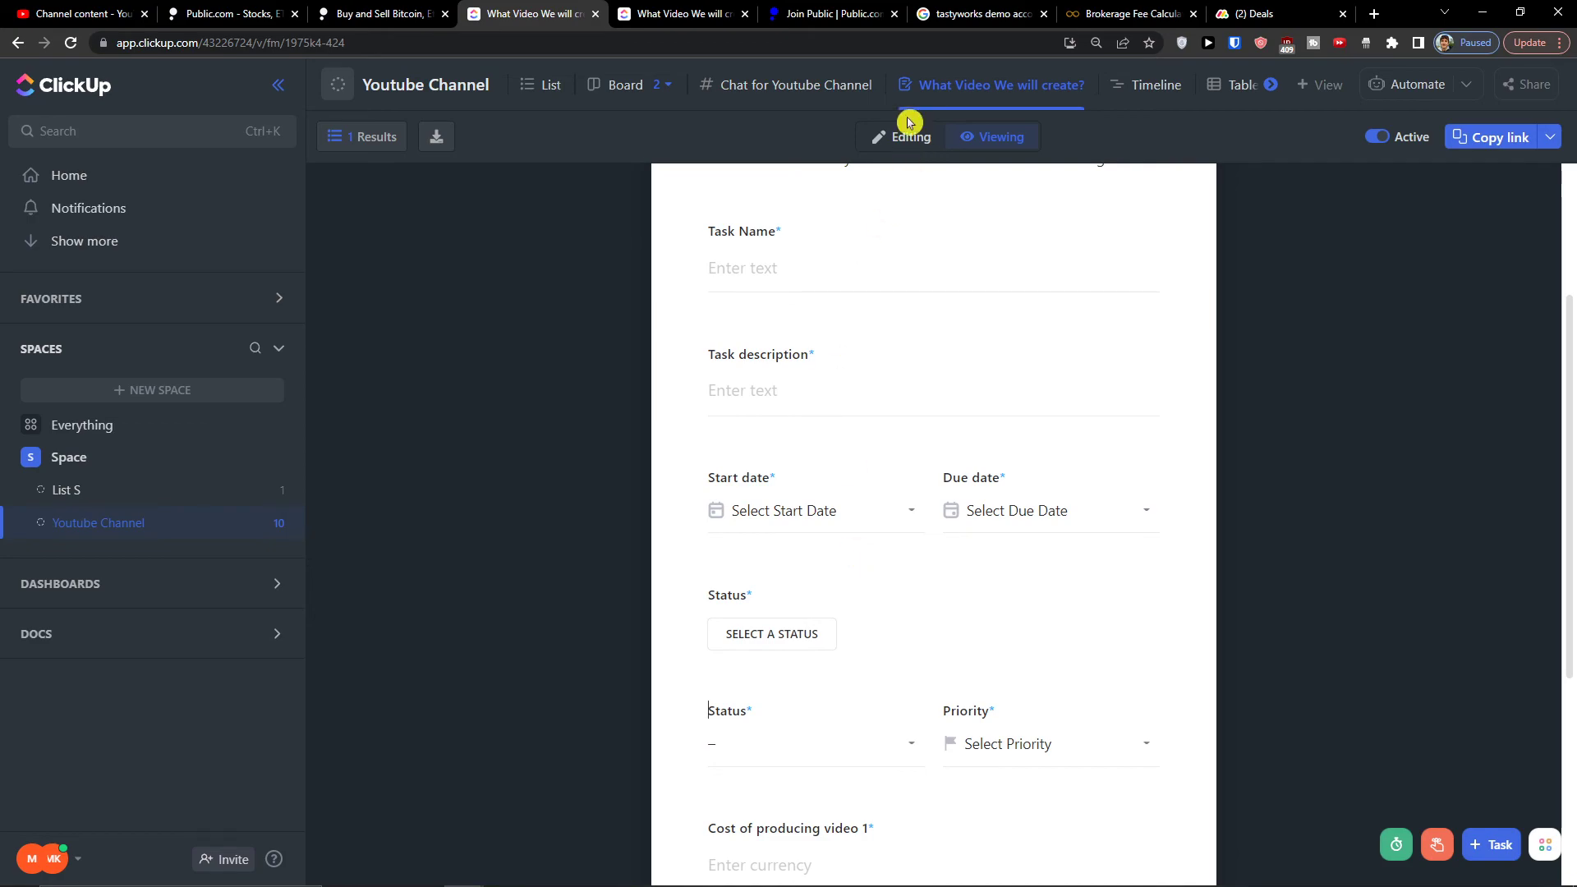
# Return to editing, open the form's share link in another browser tab and go to its Status fields
pyautogui.click(944, 137)
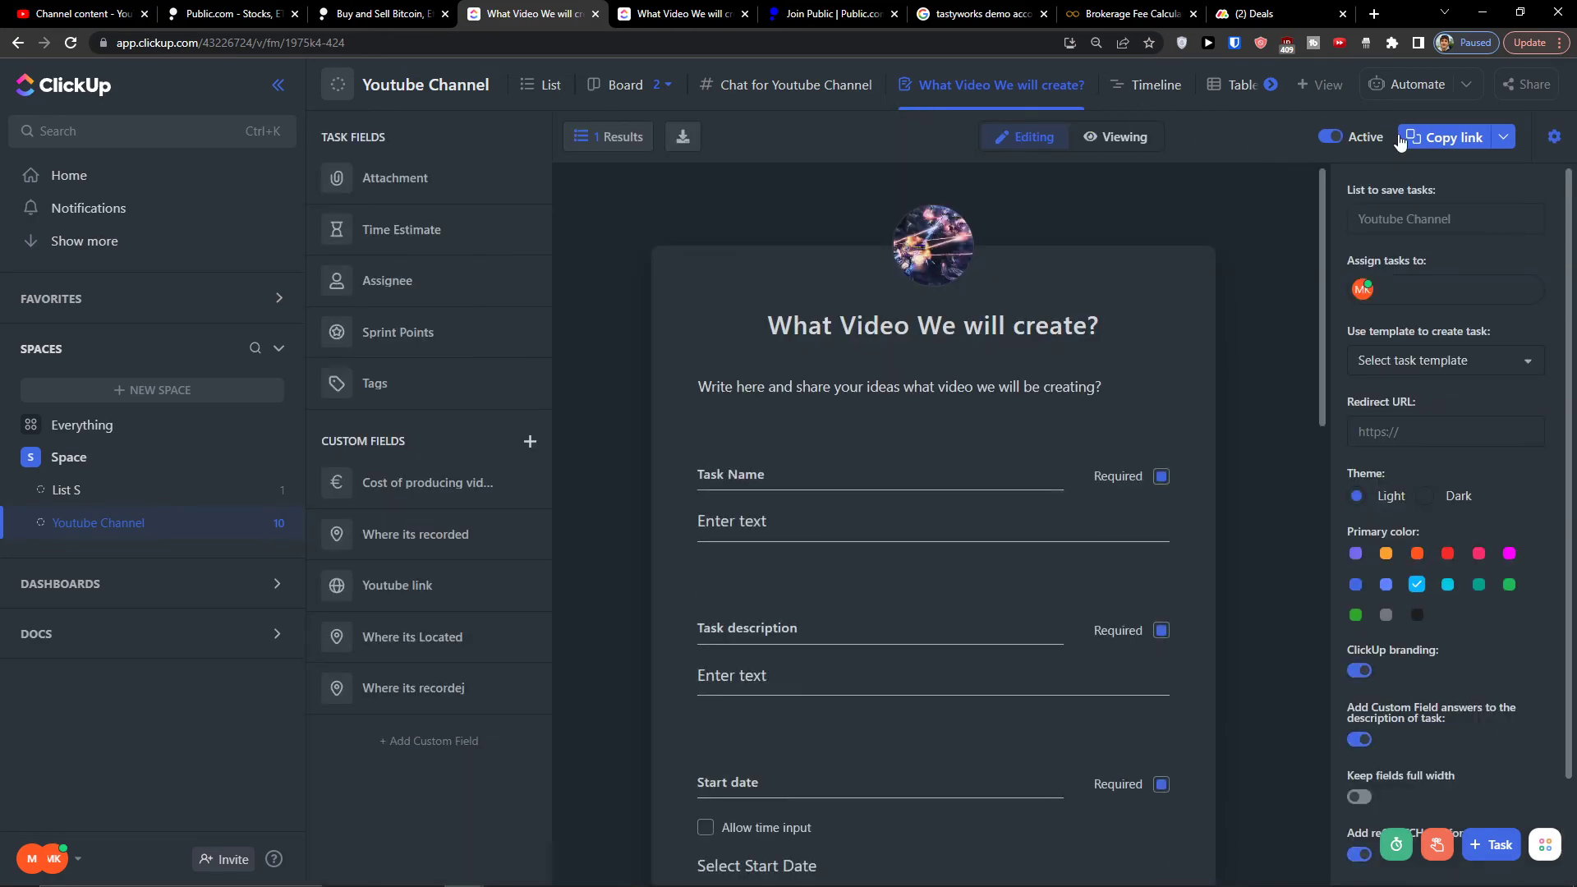
pyautogui.click(1375, 14)
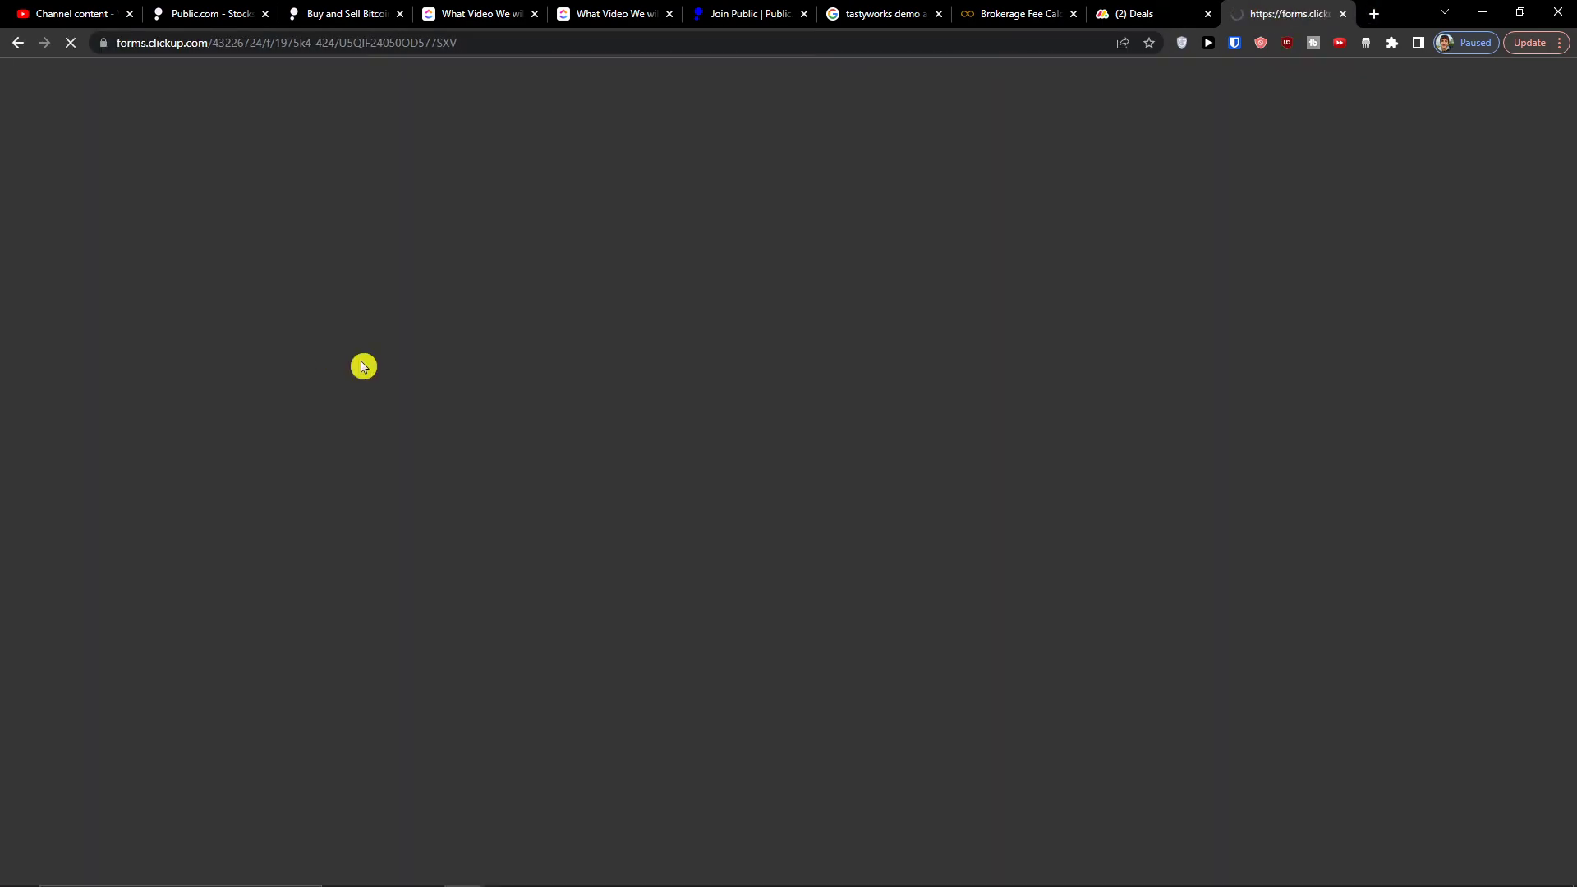
pyautogui.scroll(-4, 699, 427)
pyautogui.scroll(-1, 690, 448)
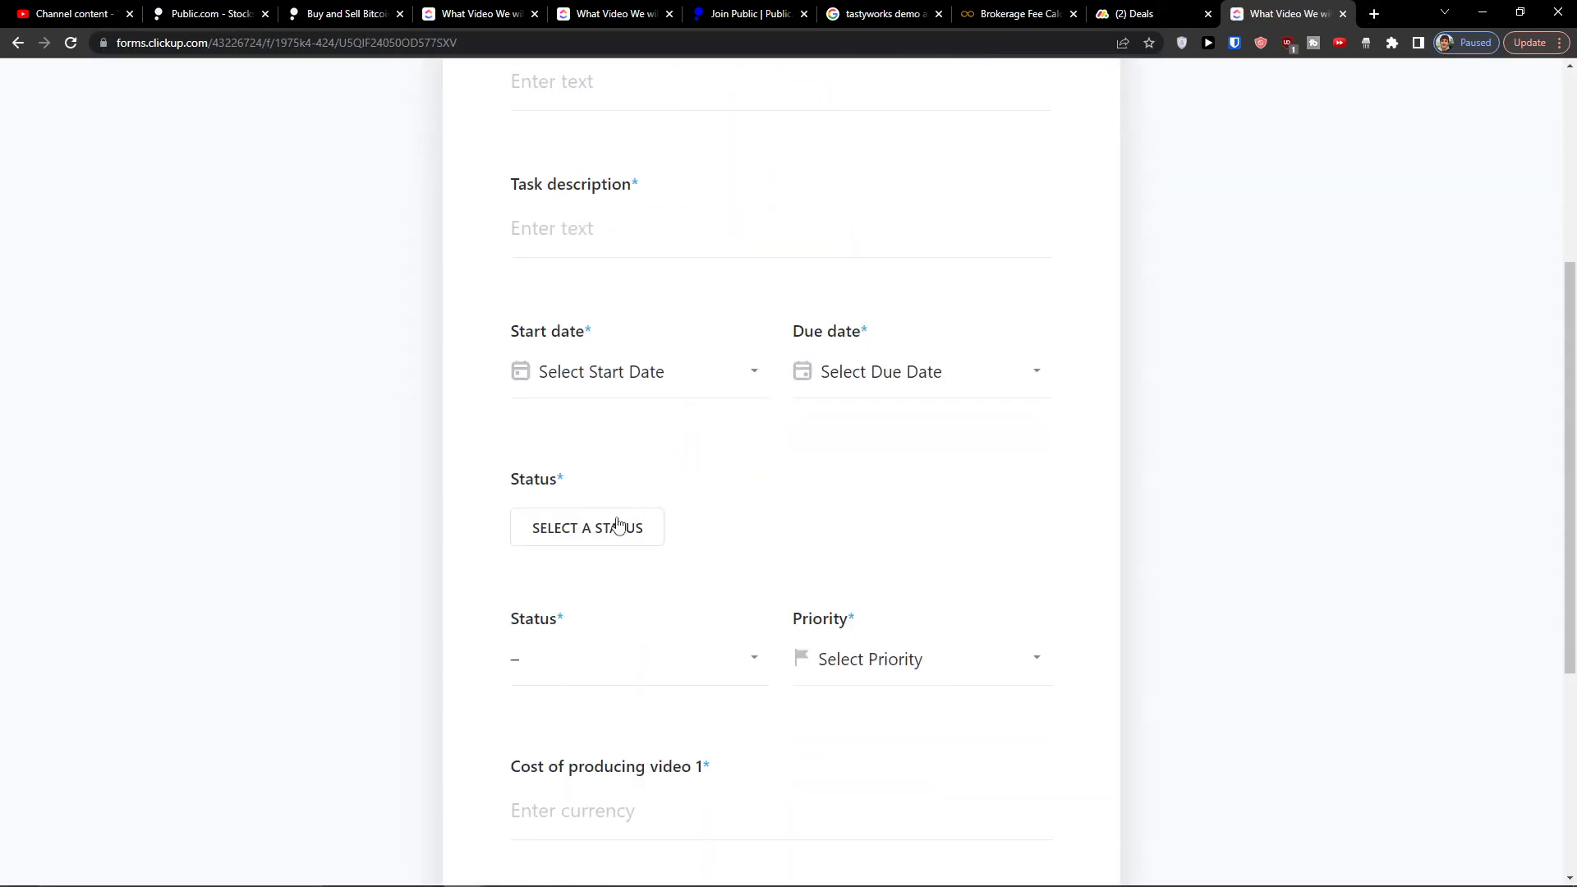
# Examine the status options offered by the upper Status field on the public form
pyautogui.click(616, 527)
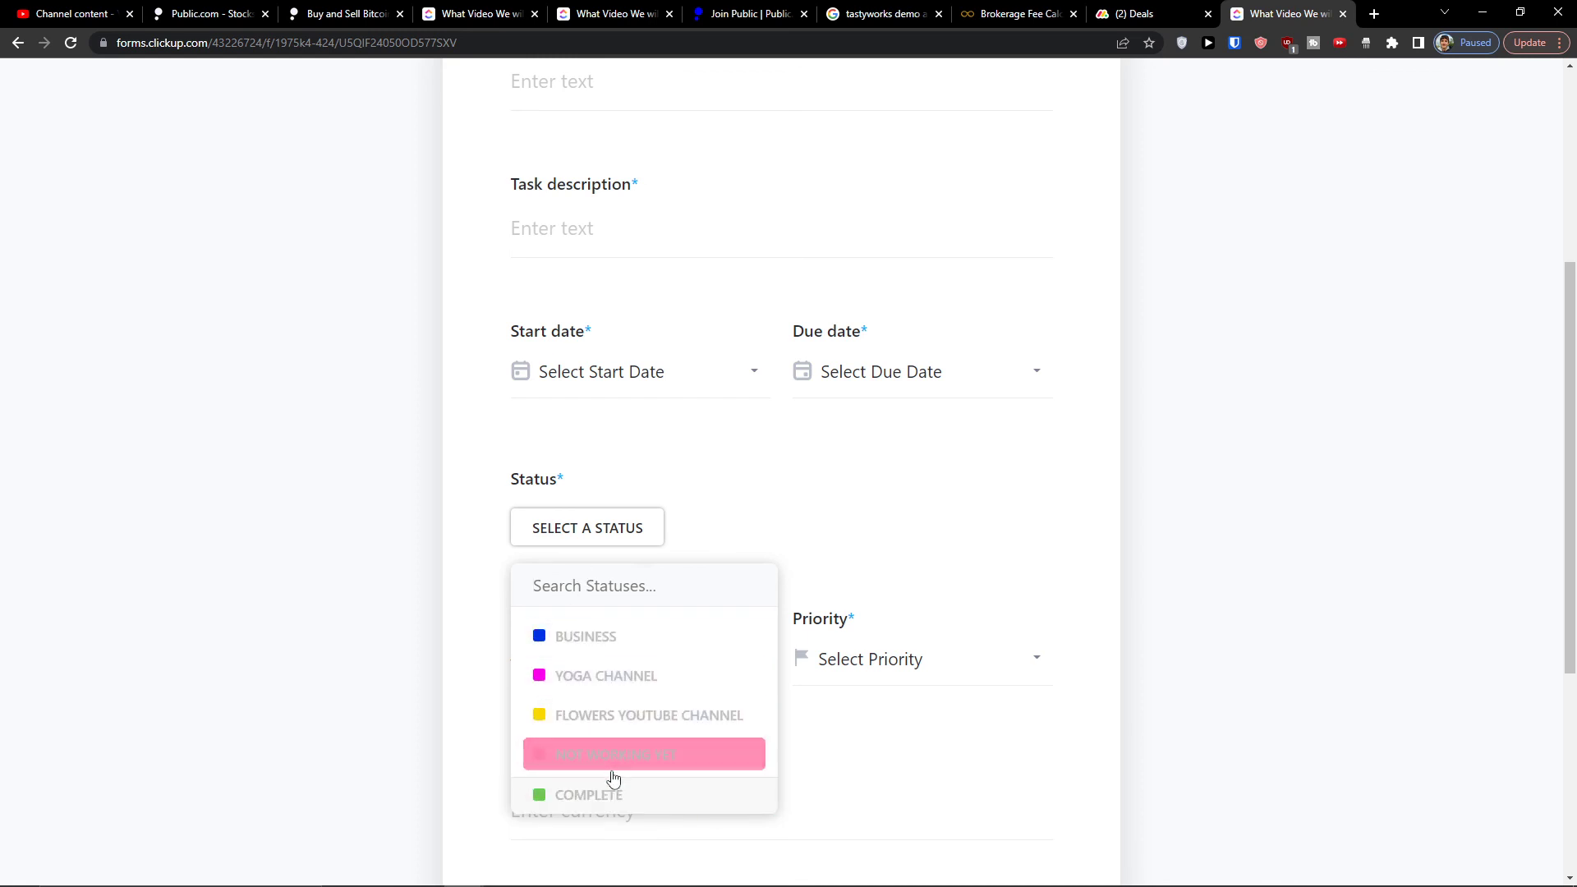
pyautogui.click(427, 621)
pyautogui.click(576, 516)
pyautogui.click(564, 514)
pyautogui.click(563, 527)
pyautogui.click(423, 558)
pyautogui.click(546, 534)
pyautogui.click(469, 546)
# Look through the public form's fields from top to bottom and recheck the upper Status field
pyautogui.scroll(-2, 403, 707)
pyautogui.scroll(2, 397, 721)
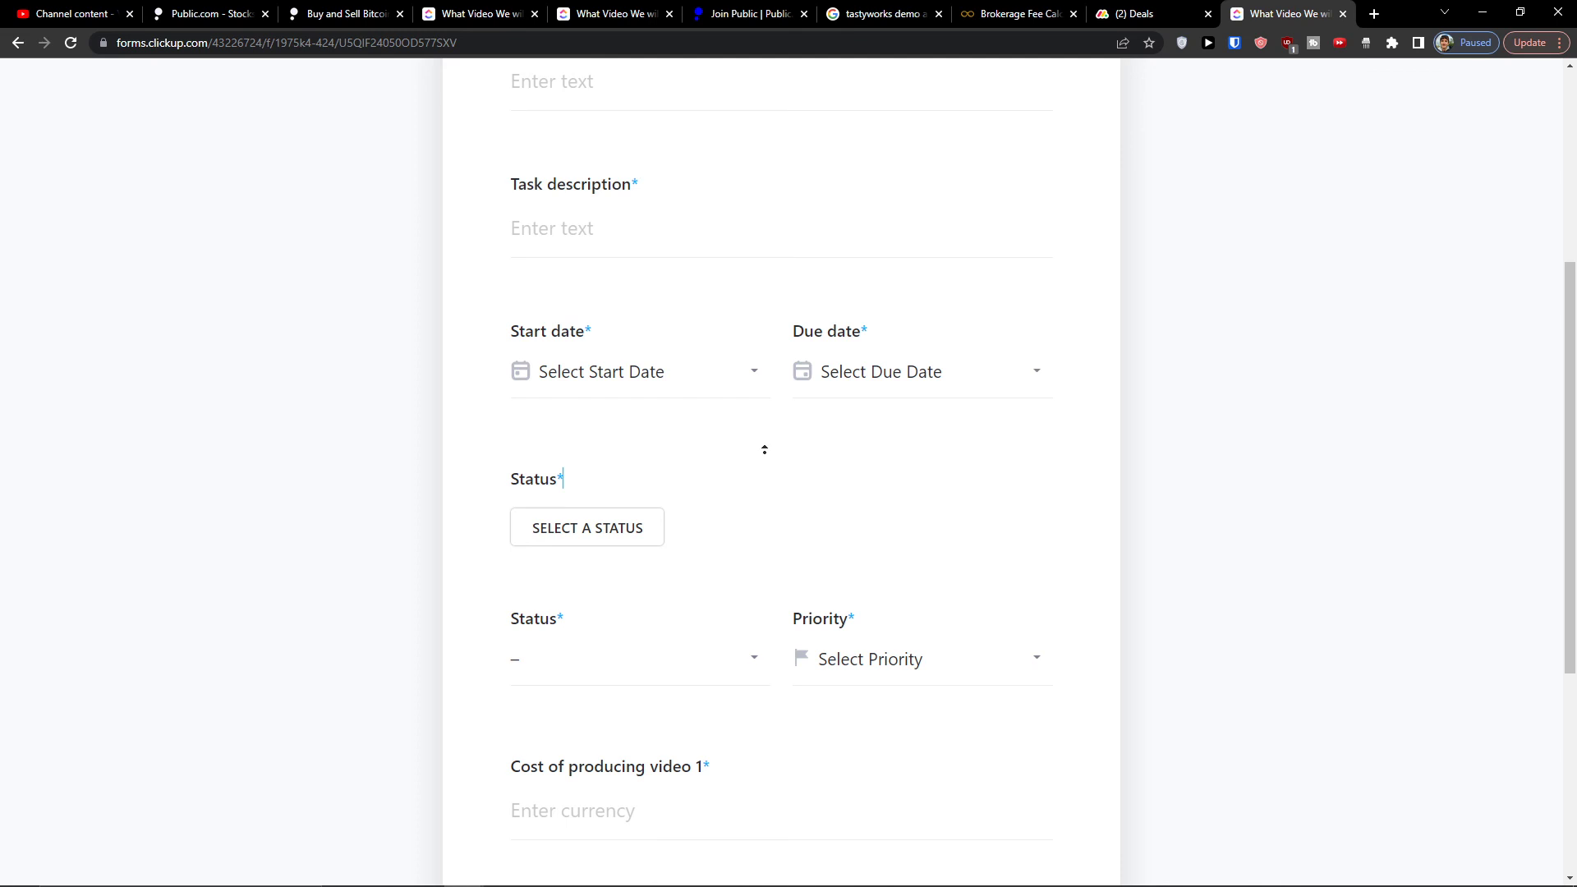
pyautogui.scroll(3, 780, 456)
pyautogui.scroll(-2, 801, 476)
pyautogui.click(642, 570)
pyautogui.click(619, 583)
pyautogui.click(521, 598)
pyautogui.click(465, 584)
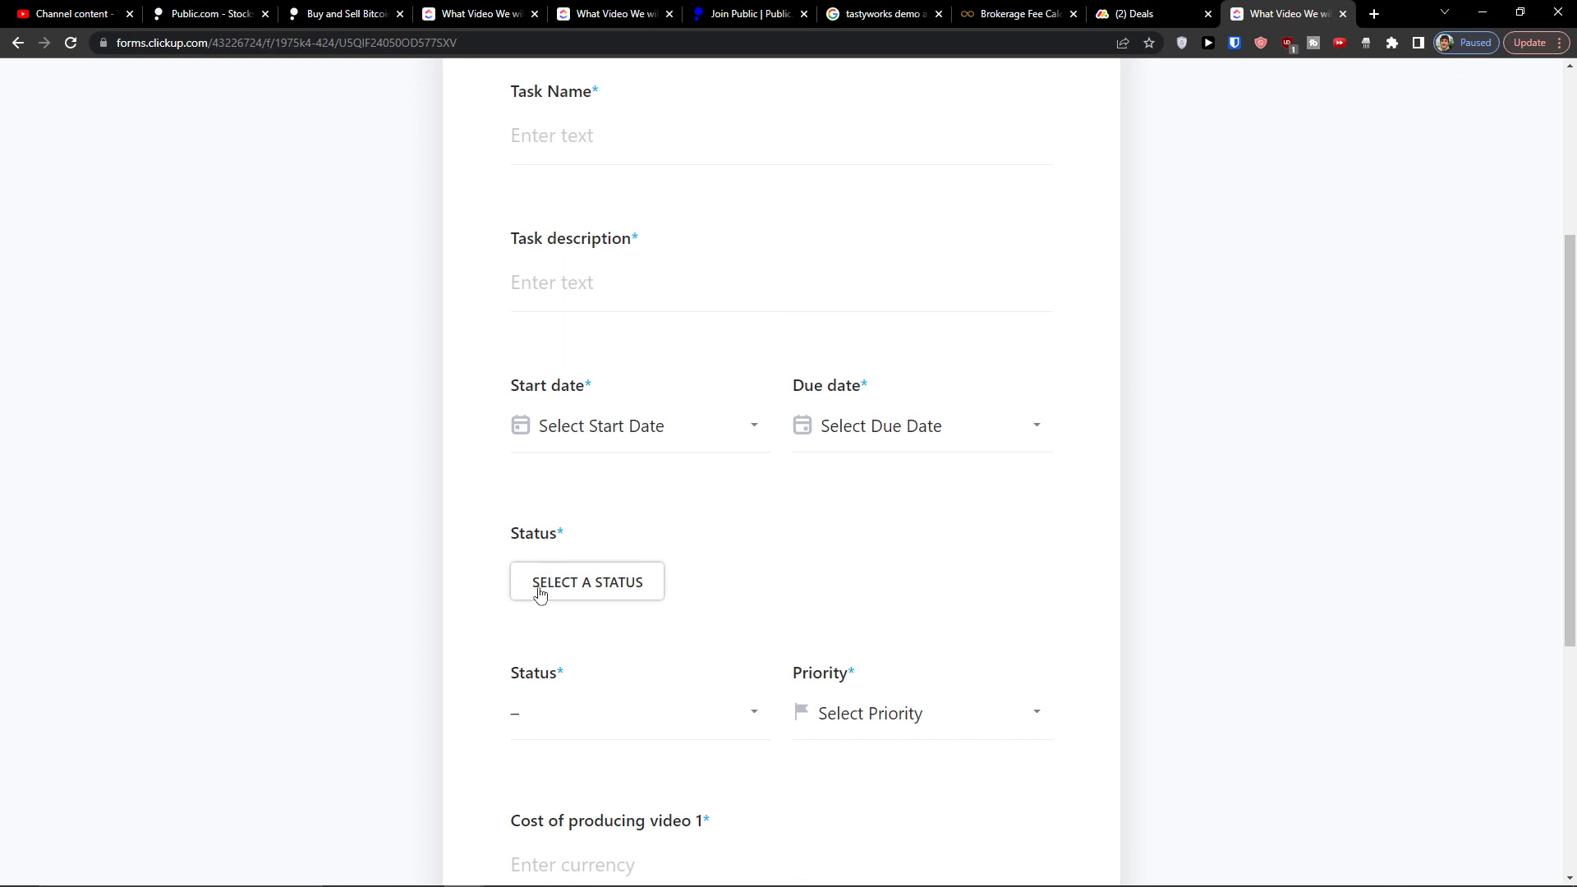
pyautogui.scroll(4, 281, 627)
pyautogui.scroll(-7, 282, 627)
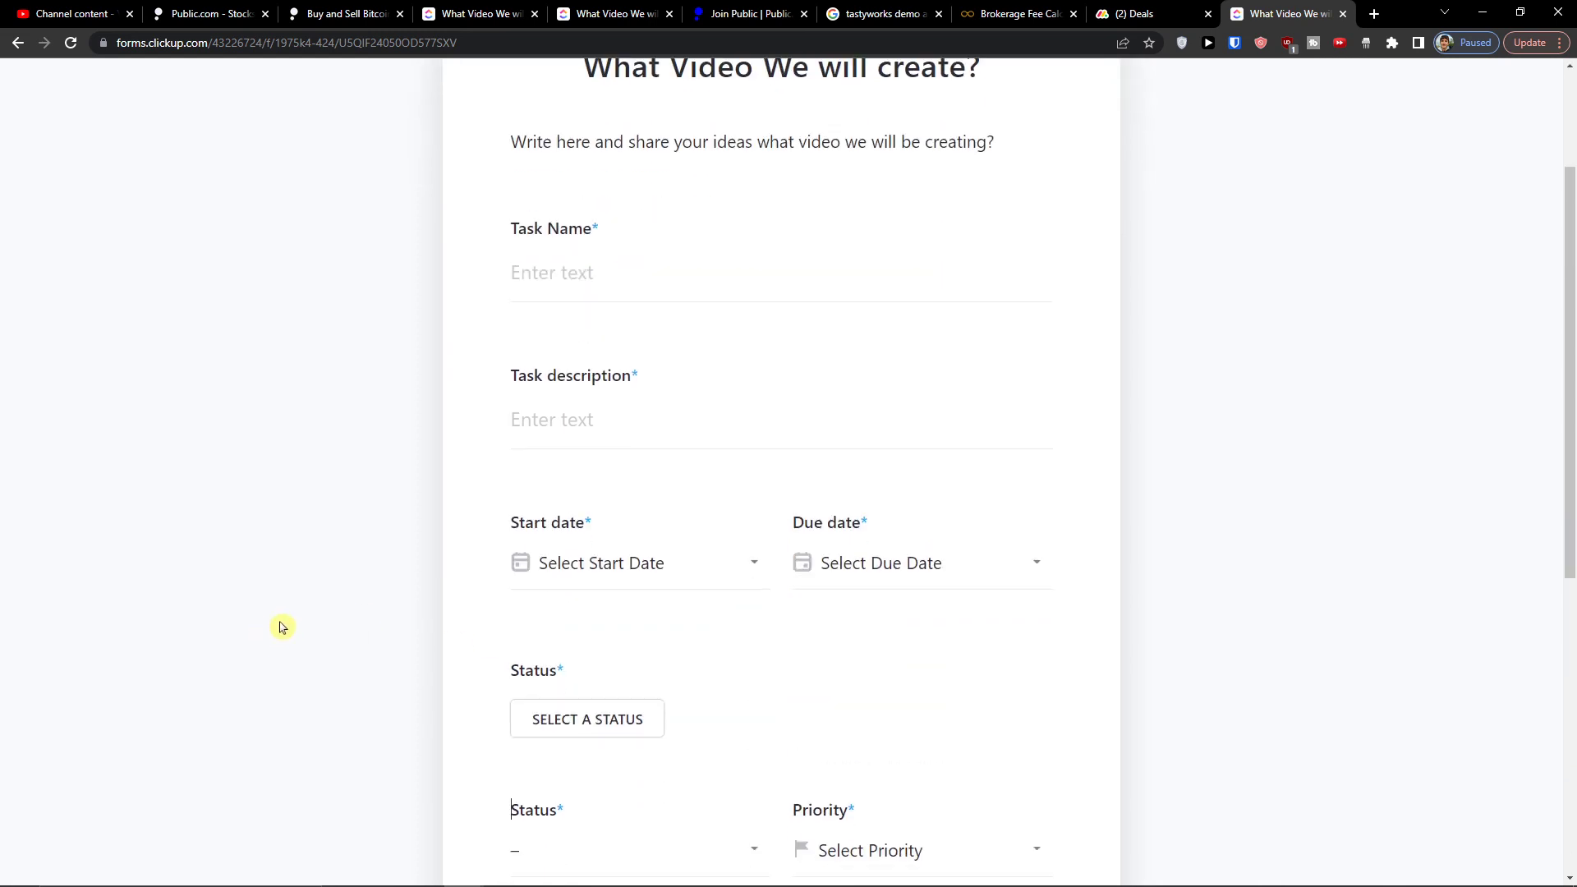
pyautogui.scroll(5, 506, 482)
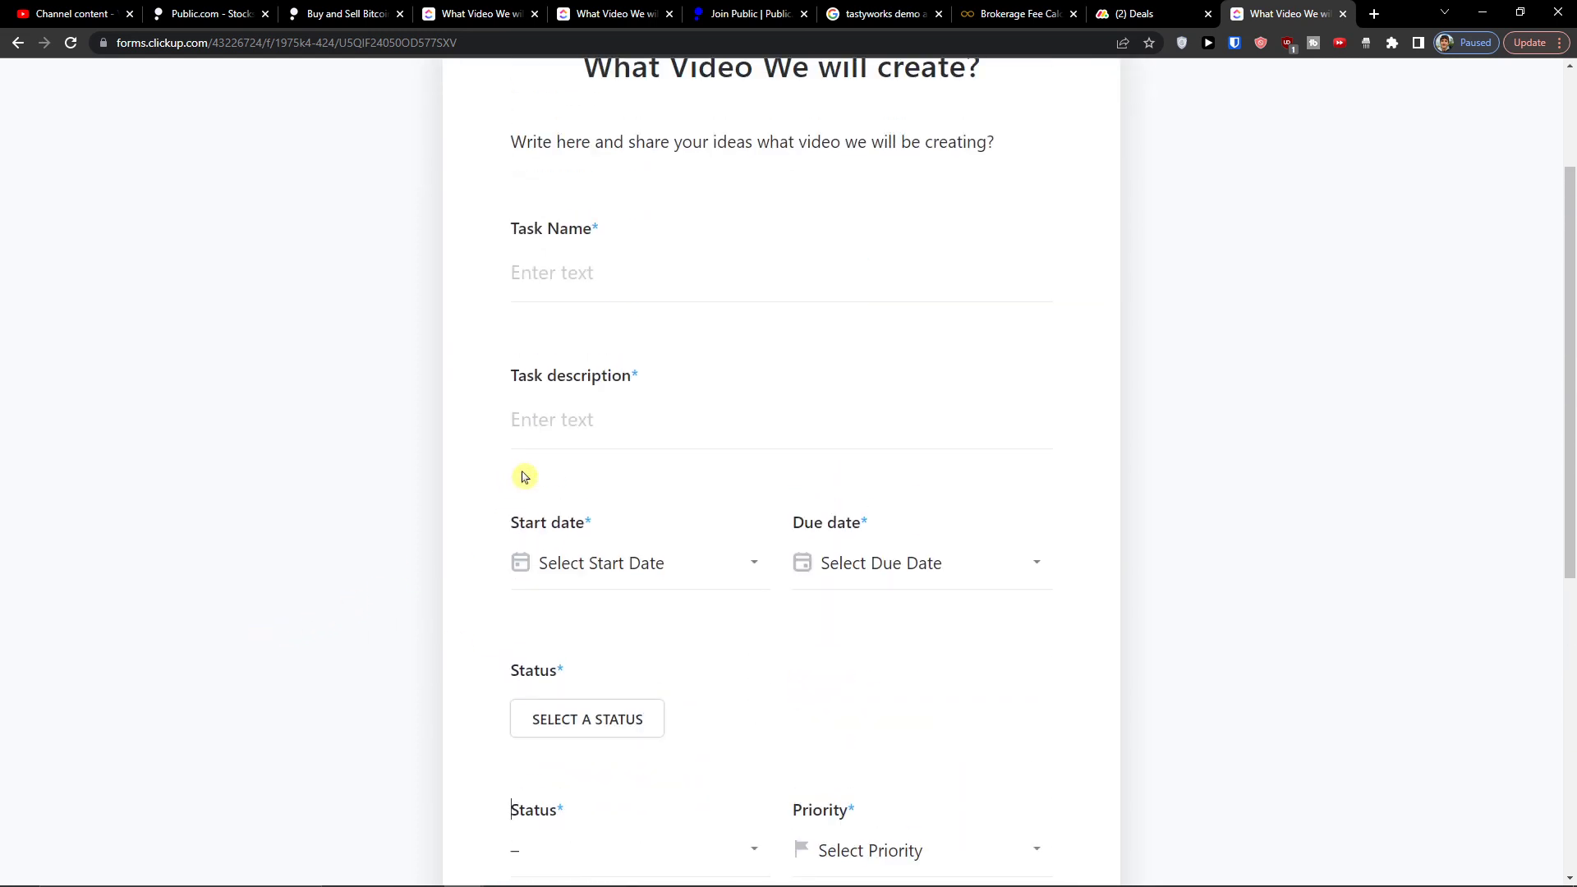